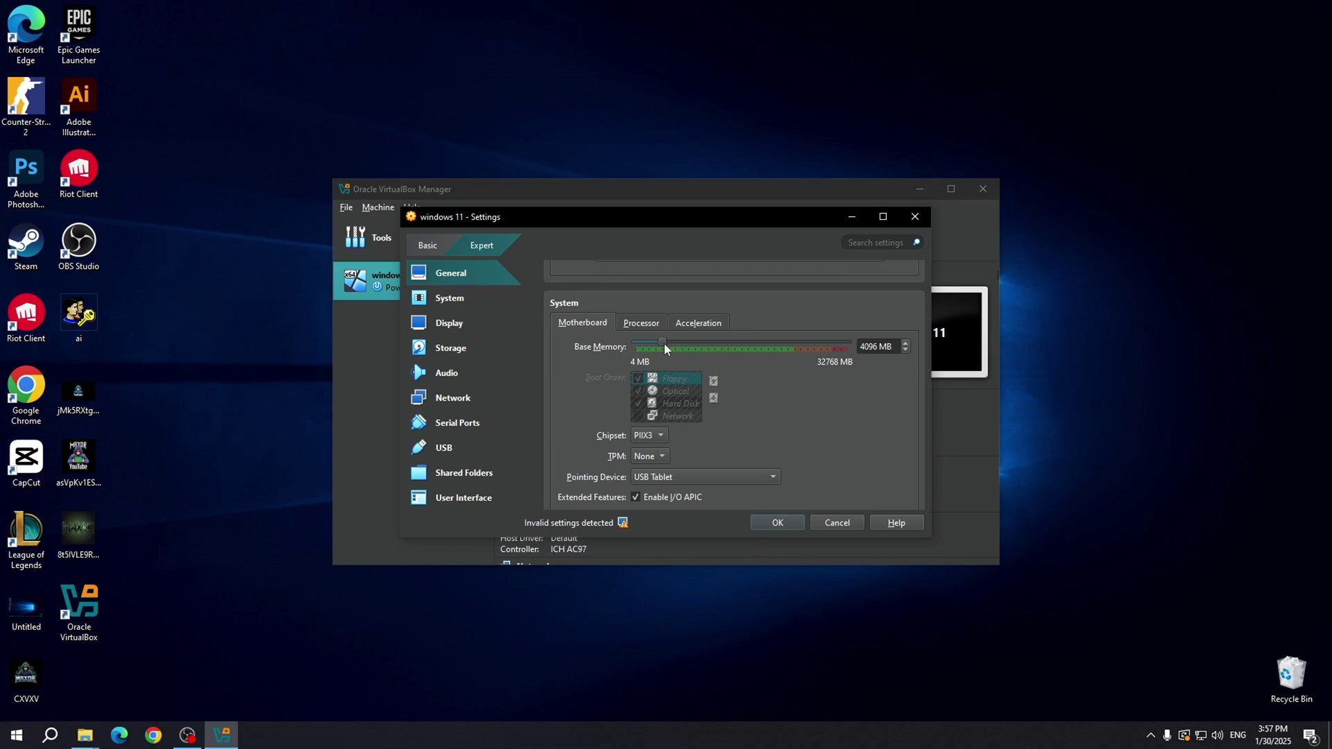
- Set the virtual machine's base memory to 6127 MB and keep the paravirtualization interface at Default
{"action": "left_click_drag", "start_coordinate": [664, 344], "coordinate": [676, 347]}
{"action": "scroll", "coordinate": [726, 349], "scroll_direction": "down", "scroll_amount": 1}
{"action": "left_click", "coordinate": [705, 282]}
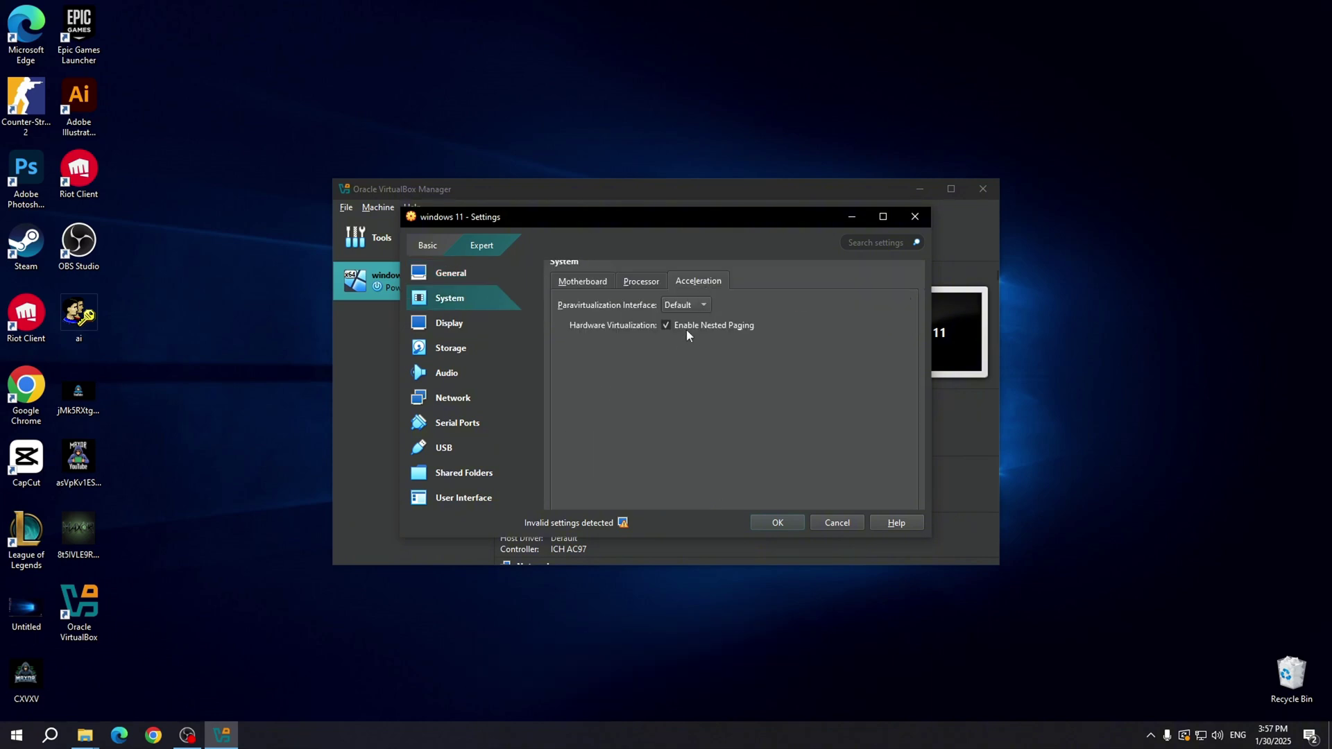
{"action": "left_click", "coordinate": [681, 305]}
{"action": "left_click", "coordinate": [723, 349]}
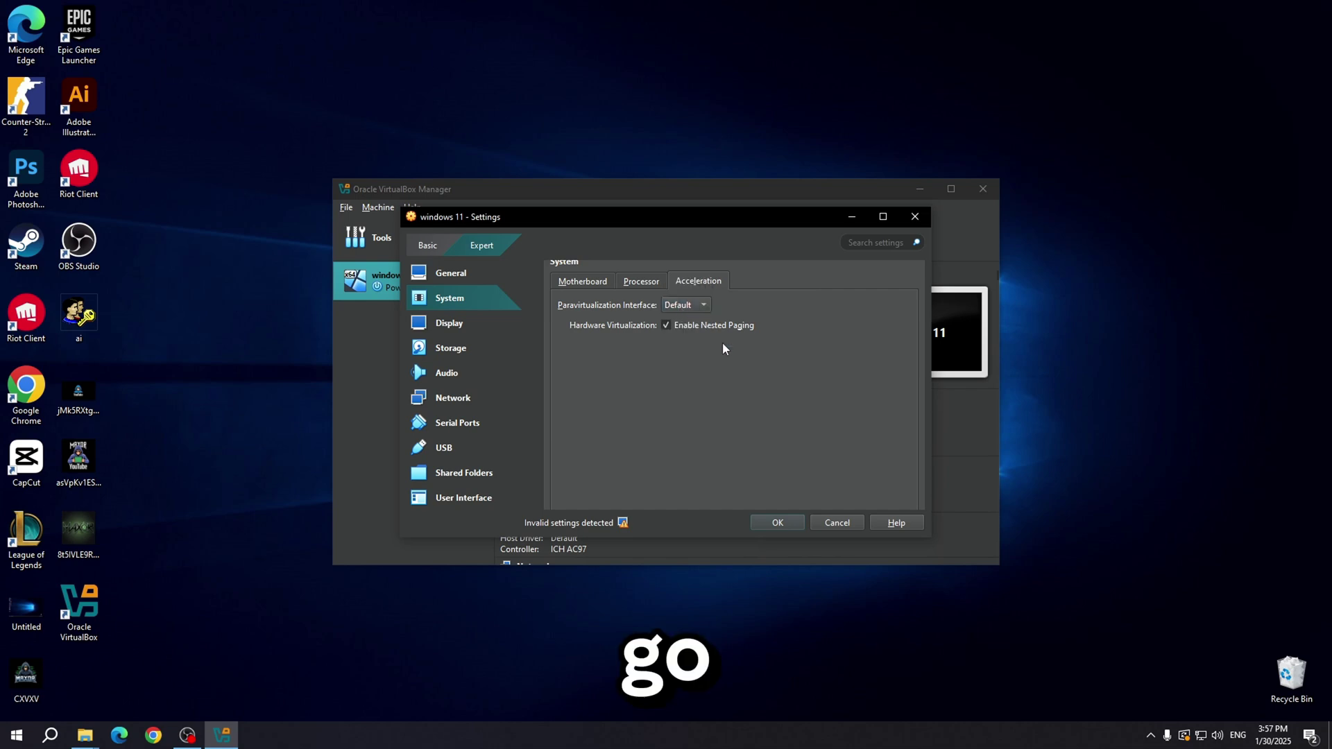
{"action": "left_click", "coordinate": [653, 288]}
{"action": "left_click", "coordinate": [671, 287]}
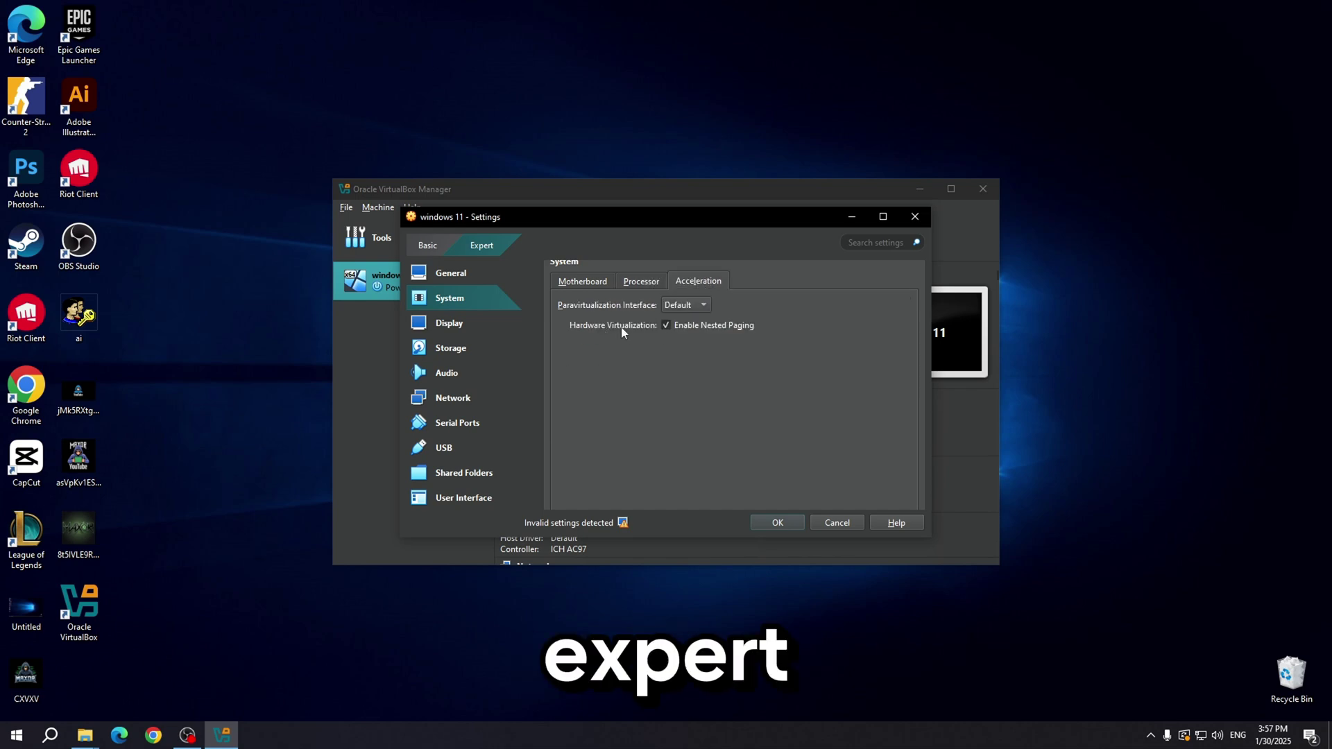
- Configure the virtual machine with 2 processors, a 100% execution cap and PAE/NX enabled
{"action": "left_click", "coordinate": [641, 281]}
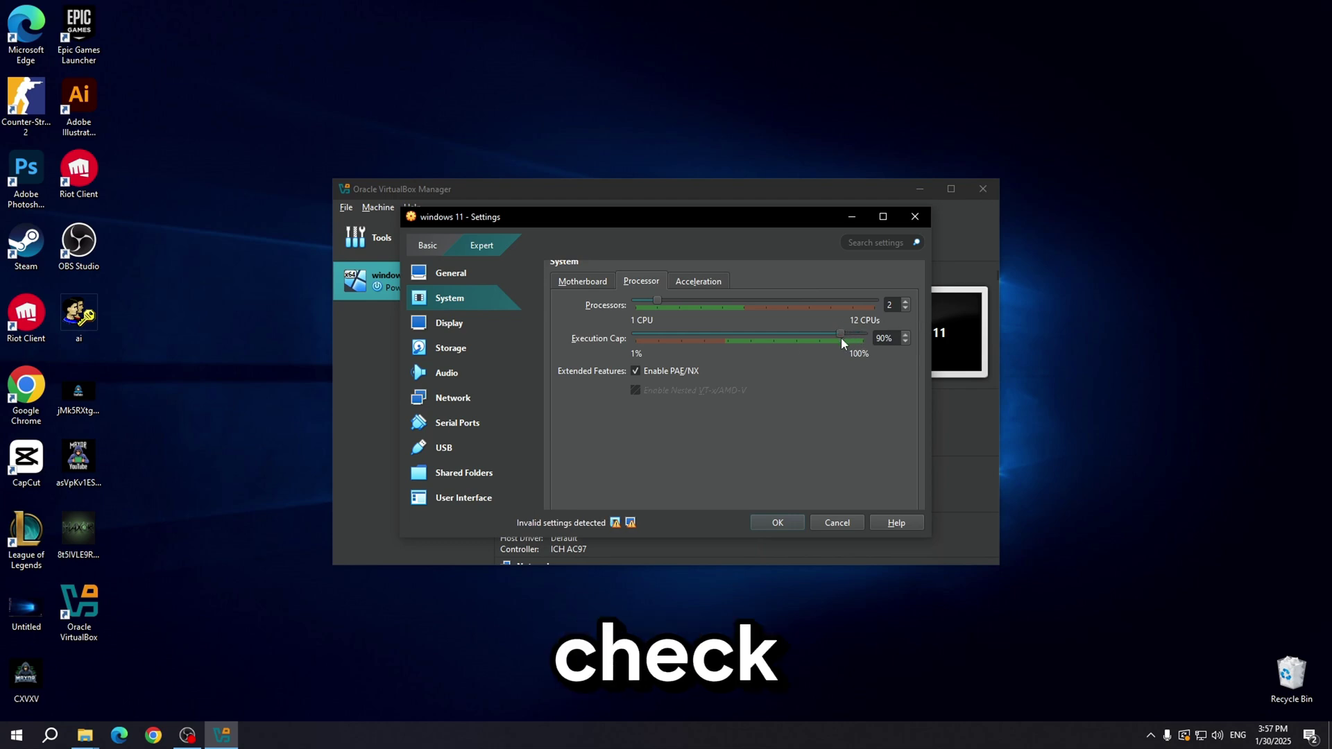
{"action": "left_click", "coordinate": [635, 371]}
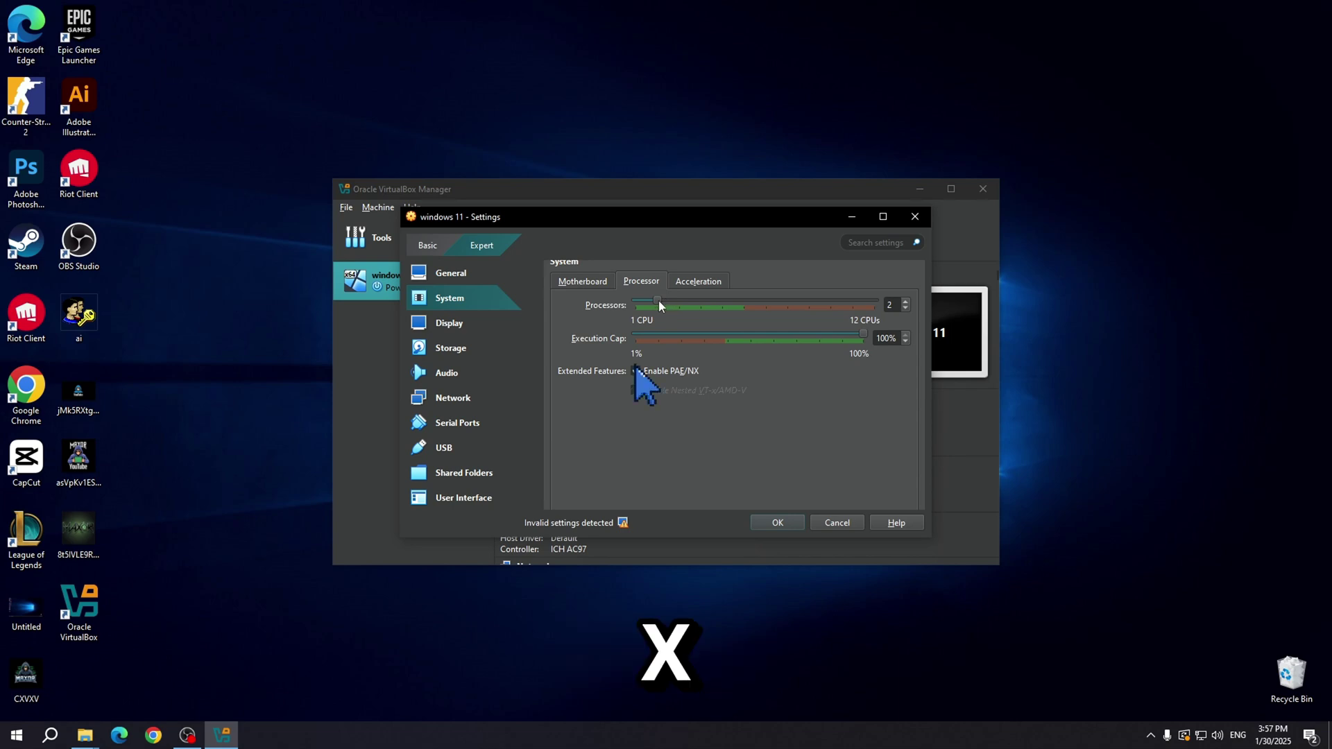
{"action": "left_click_drag", "start_coordinate": [676, 302], "coordinate": [698, 304]}
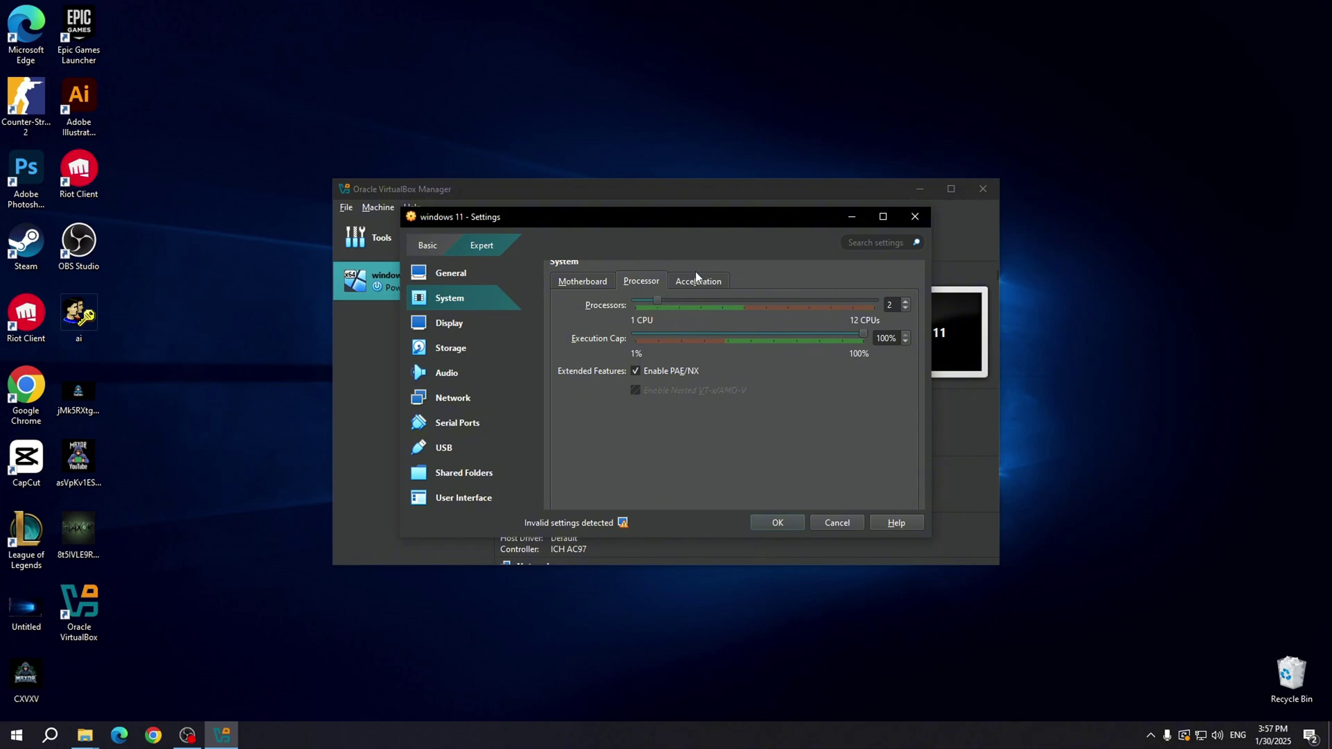
- Check the motherboard options and keep VBoxSVGA as the display's graphics controller
{"action": "left_click", "coordinate": [683, 286]}
{"action": "left_click", "coordinate": [586, 282]}
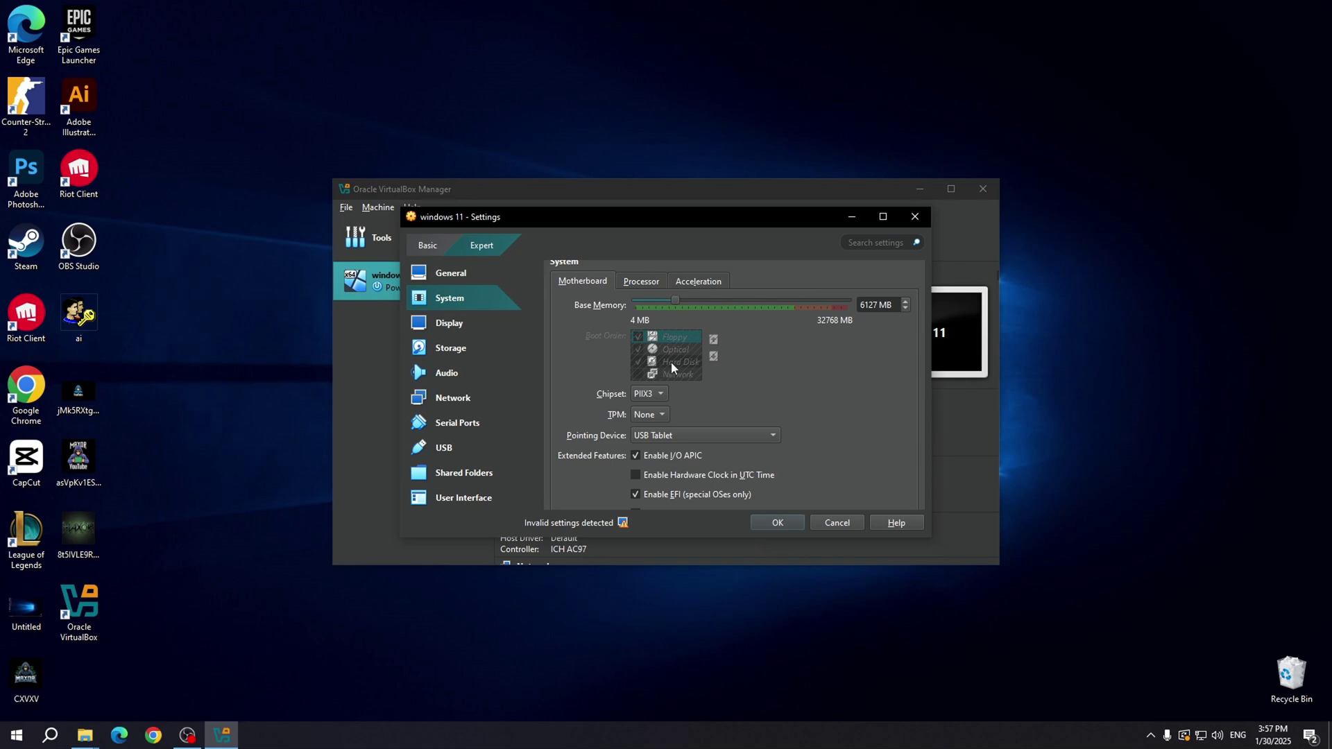
{"action": "scroll", "coordinate": [622, 438], "scroll_direction": "down", "scroll_amount": 5}
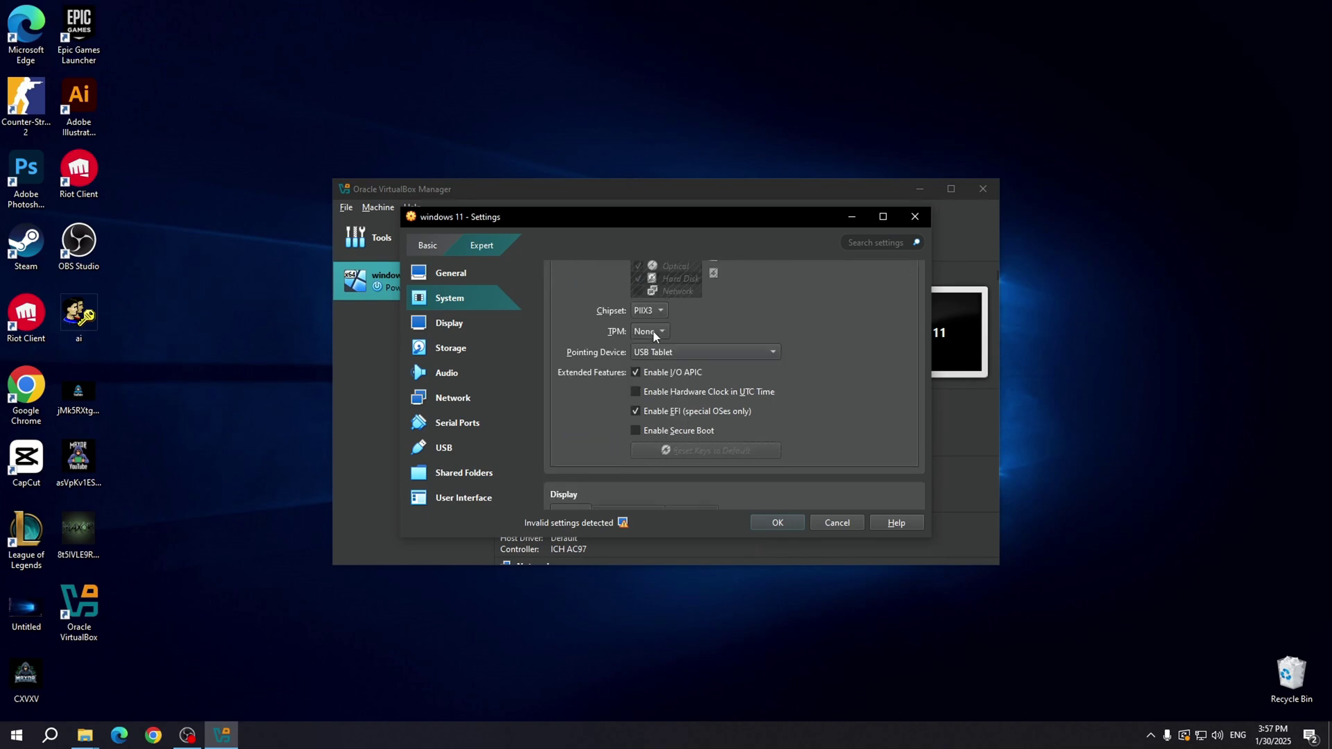
{"action": "scroll", "coordinate": [685, 430], "scroll_direction": "down", "scroll_amount": 1}
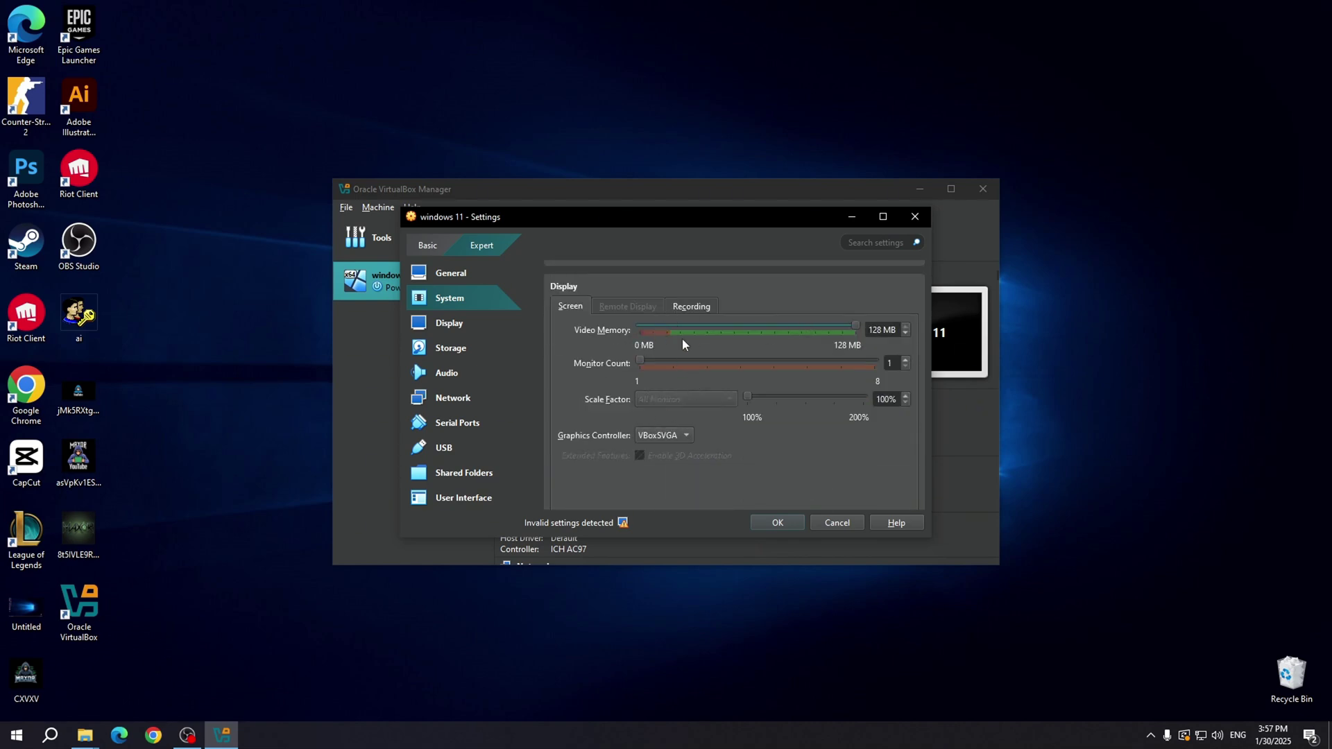
{"action": "scroll", "coordinate": [676, 430], "scroll_direction": "down", "scroll_amount": 1}
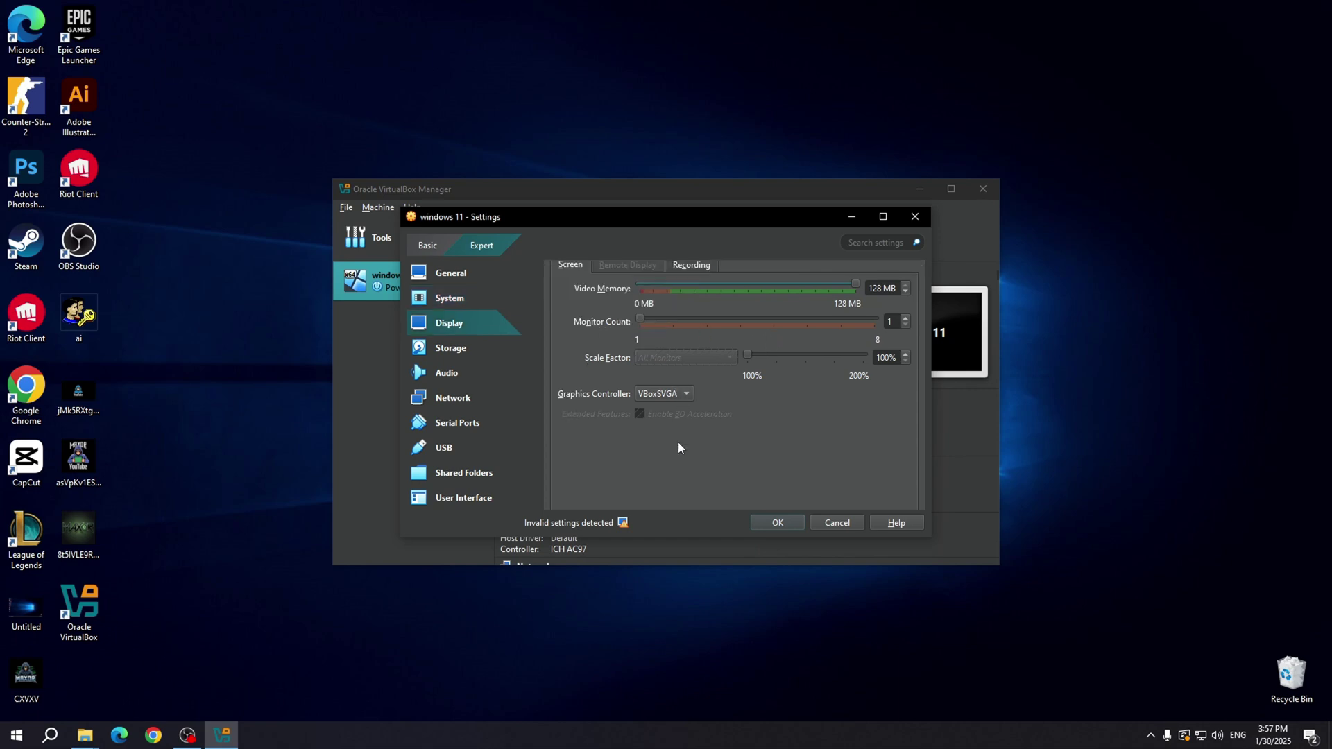
{"action": "left_click", "coordinate": [670, 397]}
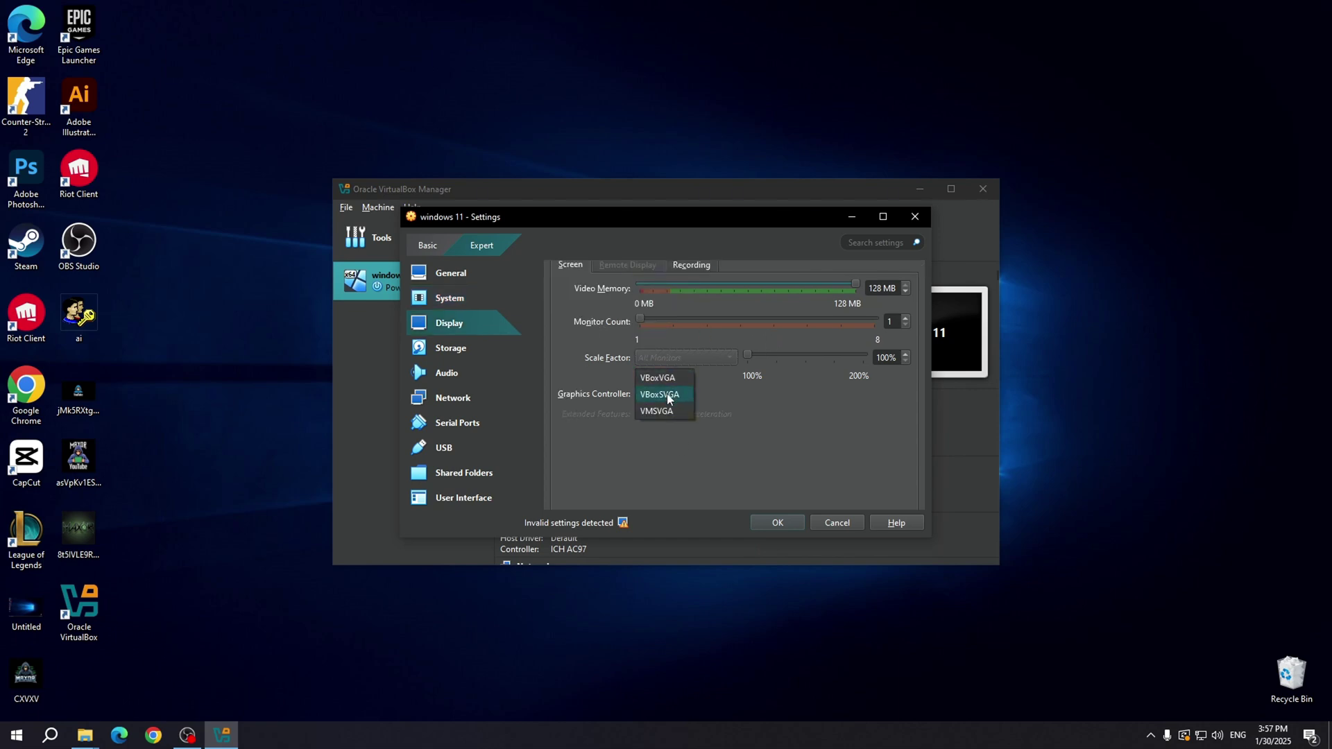
{"action": "left_click", "coordinate": [671, 397]}
- Examine the system settings and the general settings, including the advanced, description and disk encryption options
{"action": "scroll", "coordinate": [646, 396], "scroll_direction": "up", "scroll_amount": 4}
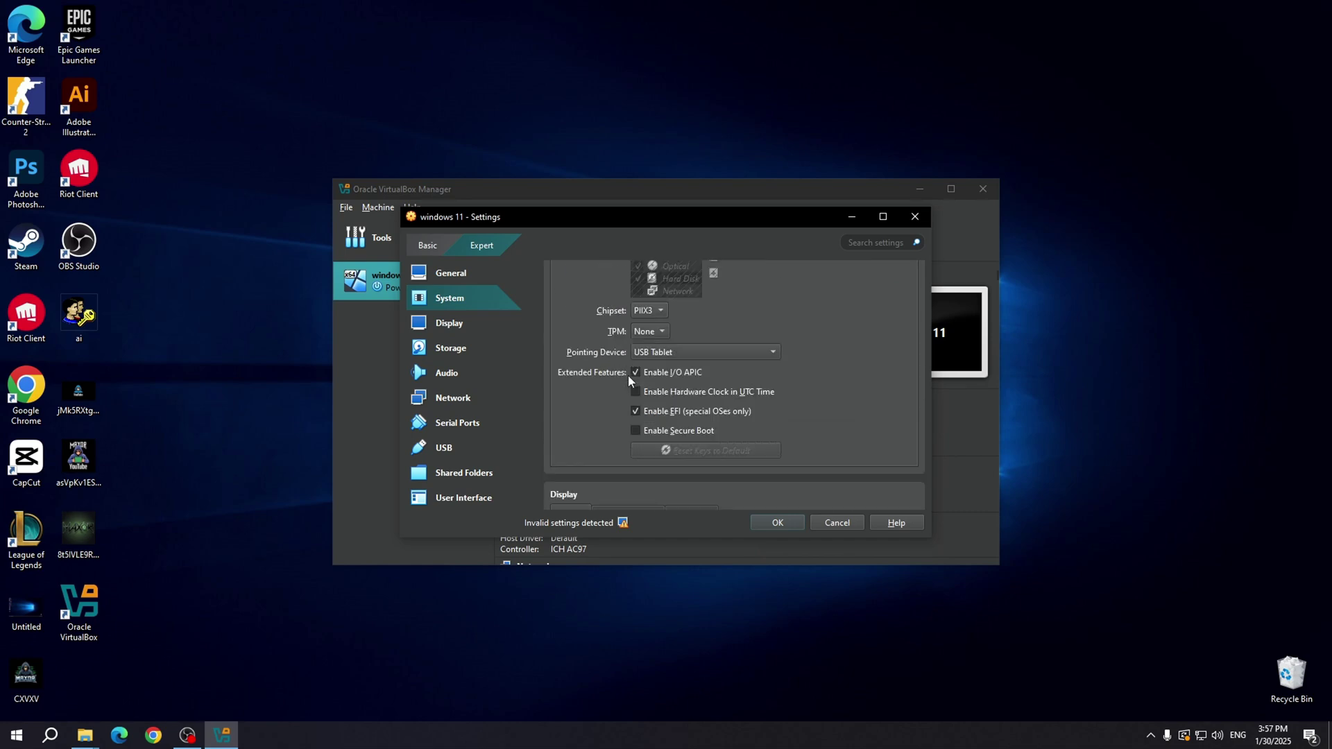
{"action": "scroll", "coordinate": [694, 410], "scroll_direction": "up", "scroll_amount": 5}
{"action": "scroll", "coordinate": [678, 392], "scroll_direction": "down", "scroll_amount": 3}
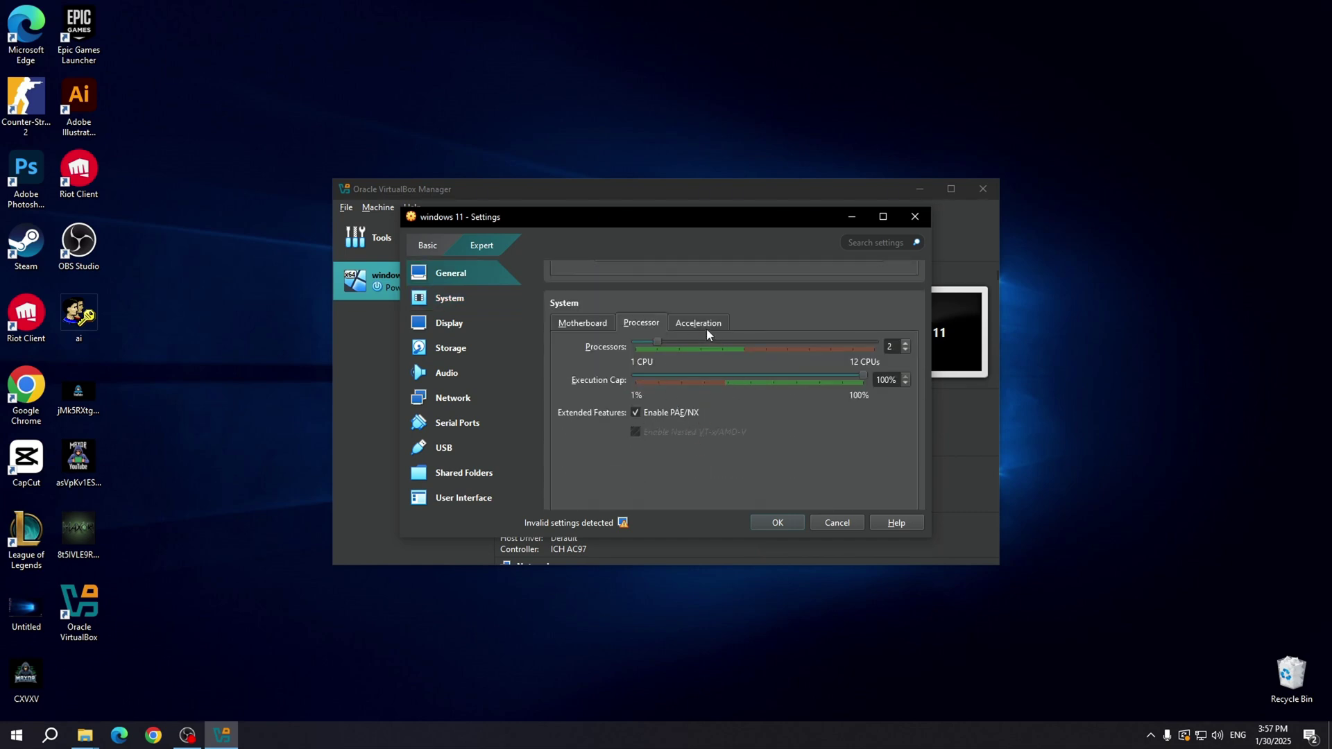
{"action": "scroll", "coordinate": [606, 431], "scroll_direction": "up", "scroll_amount": 3}
{"action": "scroll", "coordinate": [606, 431], "scroll_direction": "up", "scroll_amount": 2}
{"action": "left_click", "coordinate": [612, 292]}
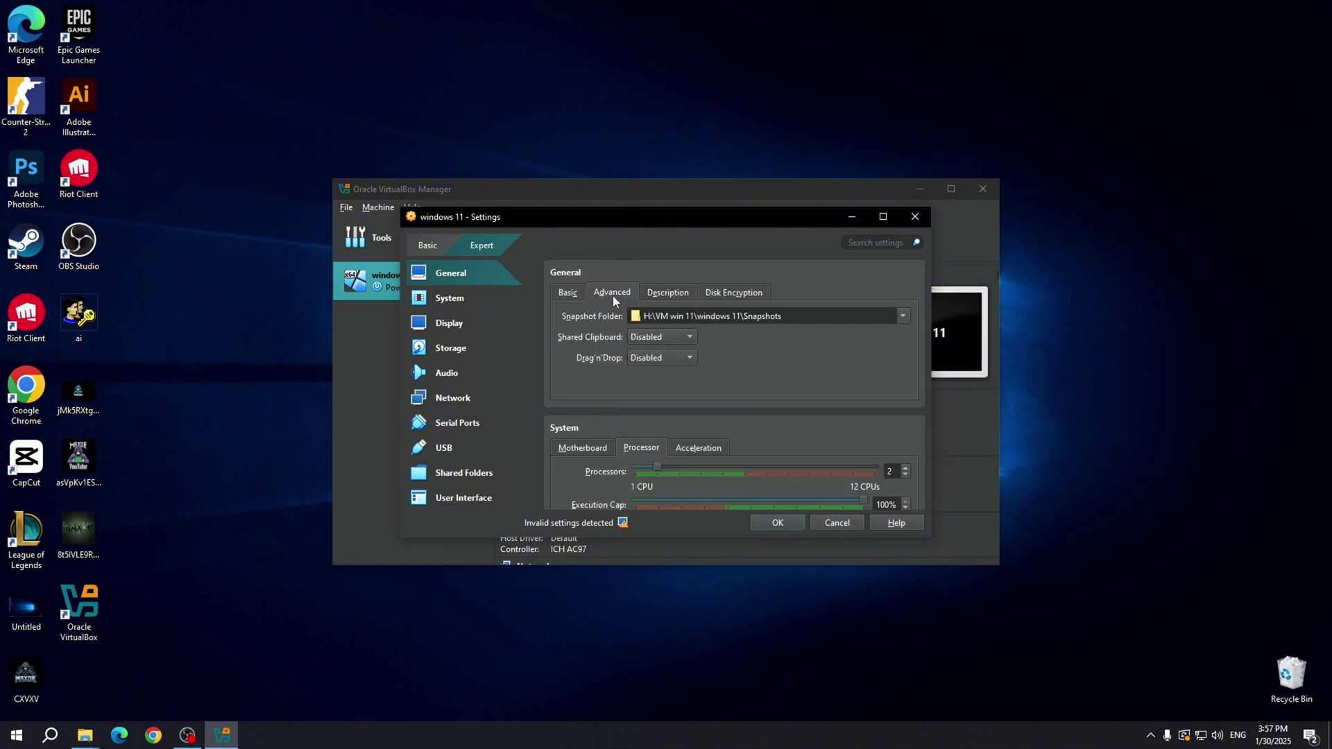
{"action": "left_click", "coordinate": [670, 298]}
{"action": "left_click", "coordinate": [735, 295]}
{"action": "left_click", "coordinate": [608, 292]}
{"action": "left_click", "coordinate": [566, 294]}
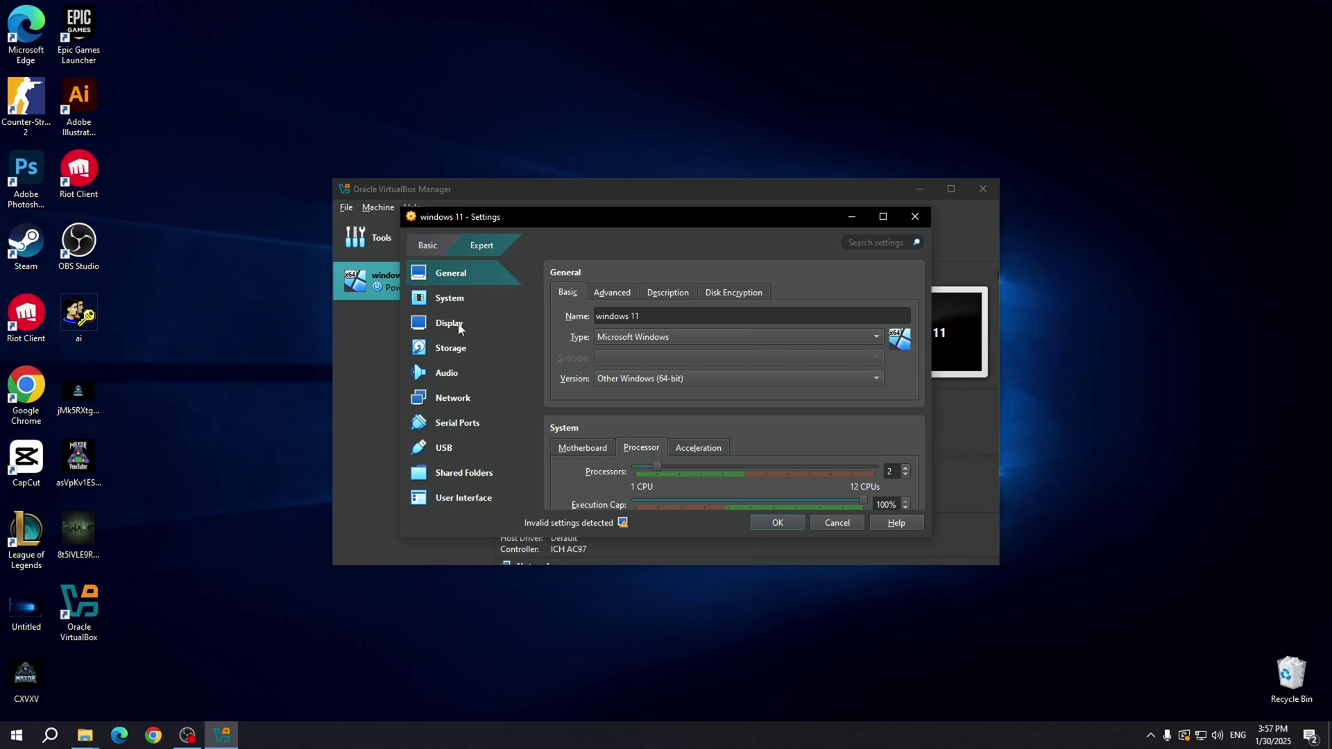
- Rename the IDE storage controller to SATA, keep its type as PIIX4 and save the machine settings
{"action": "left_click", "coordinate": [461, 324]}
{"action": "left_click", "coordinate": [459, 351]}
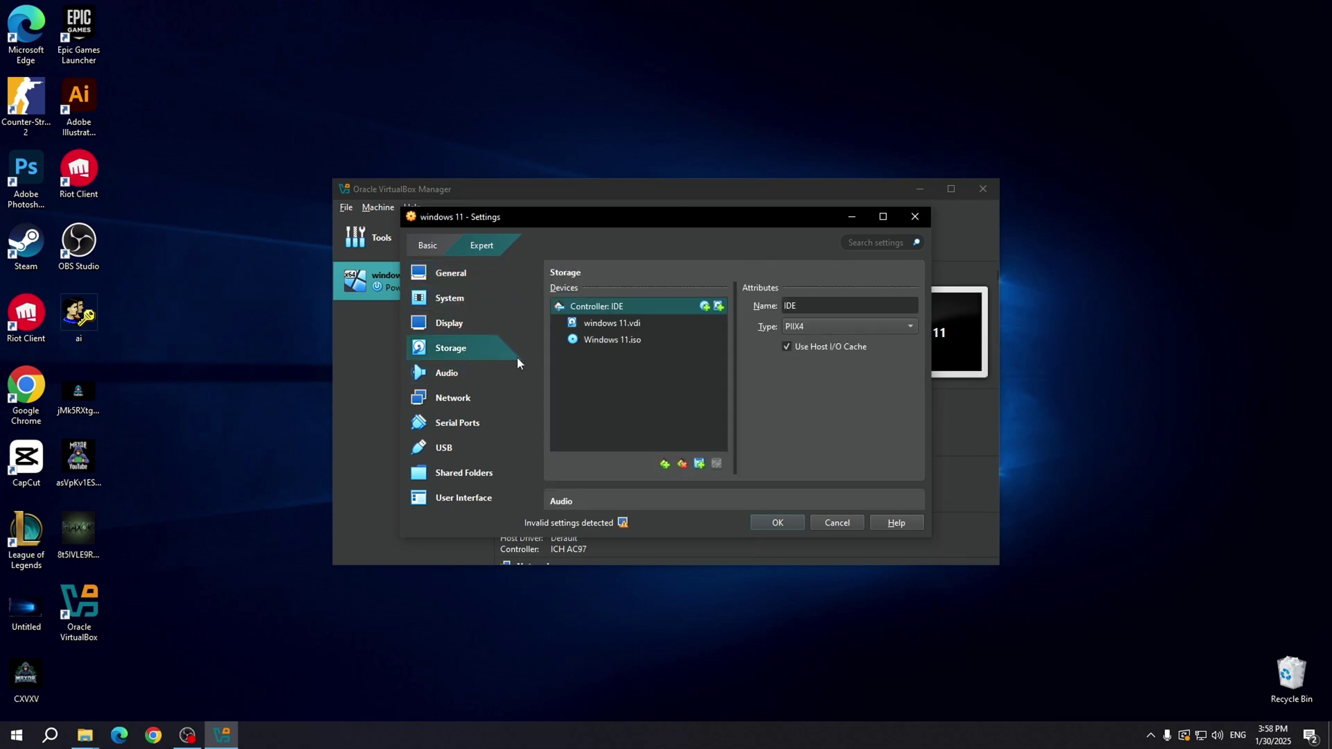
{"action": "double_click", "coordinate": [804, 306]}
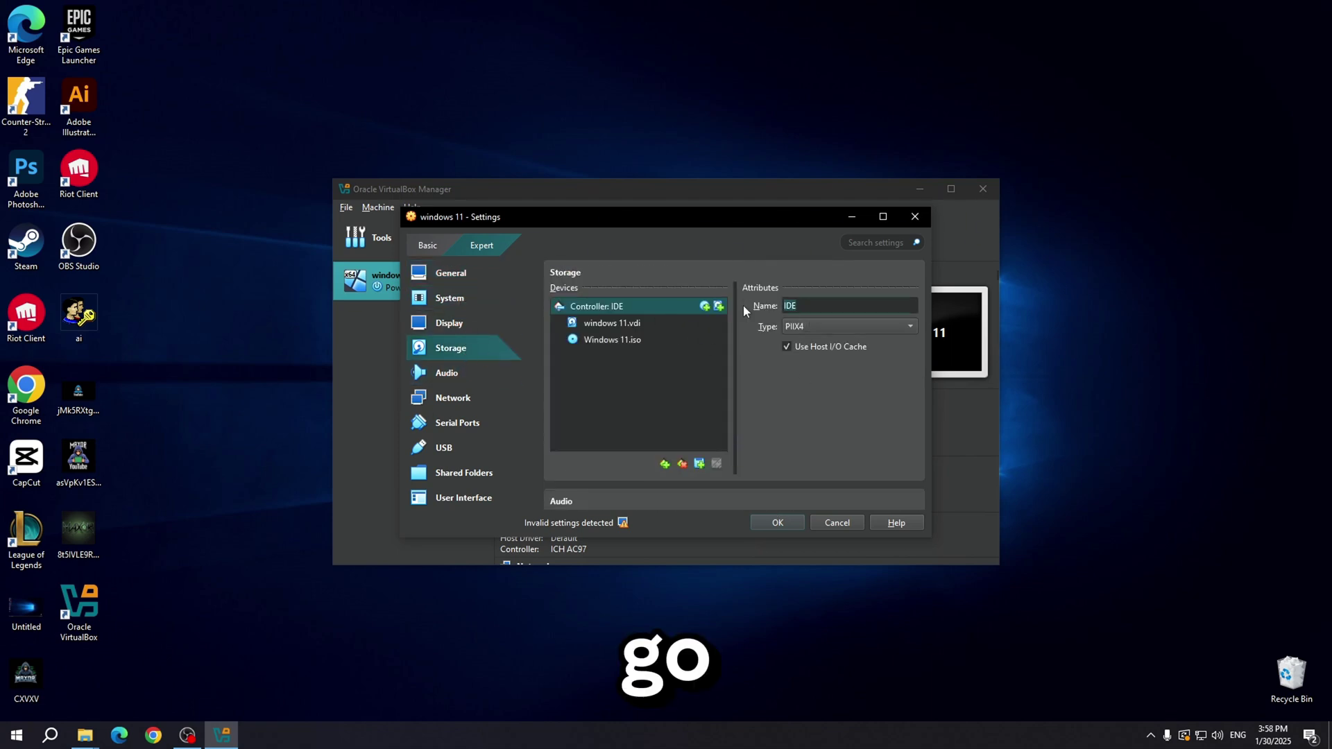
{"action": "type", "text": "SATA"}
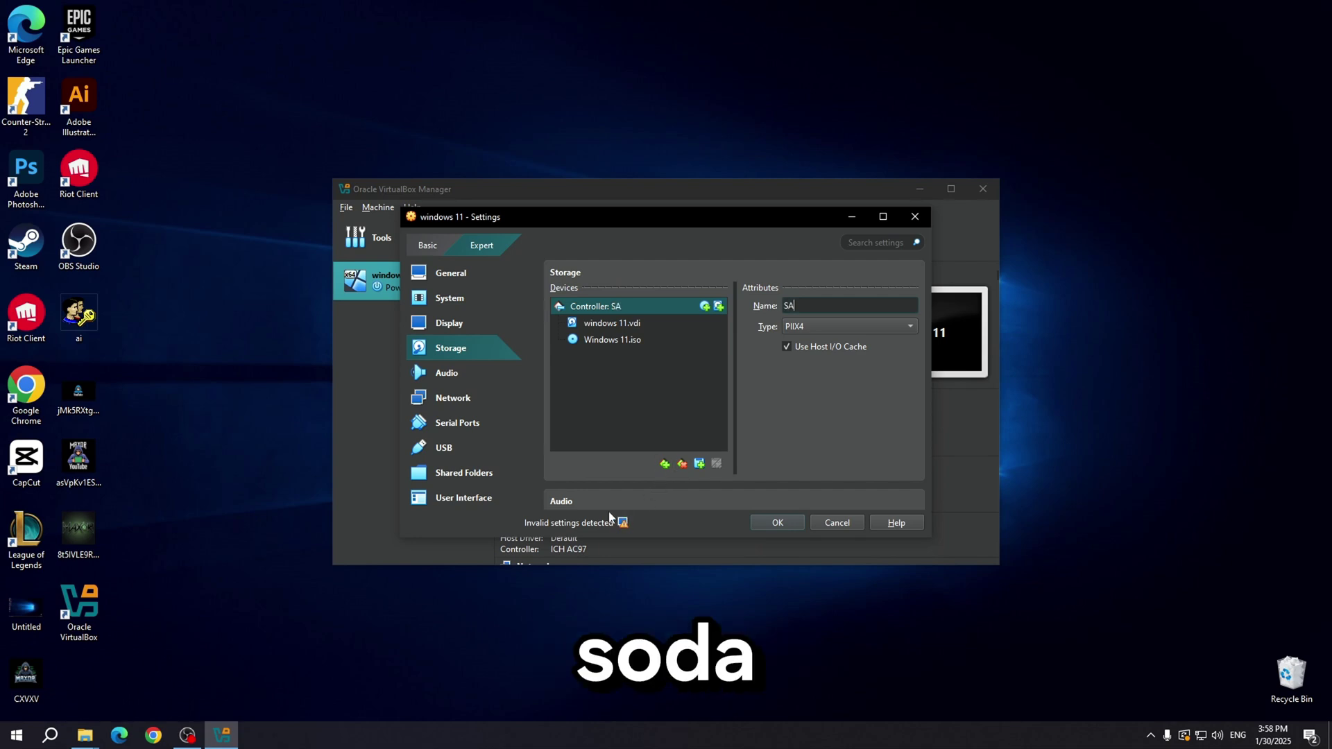
{"action": "left_click", "coordinate": [848, 323]}
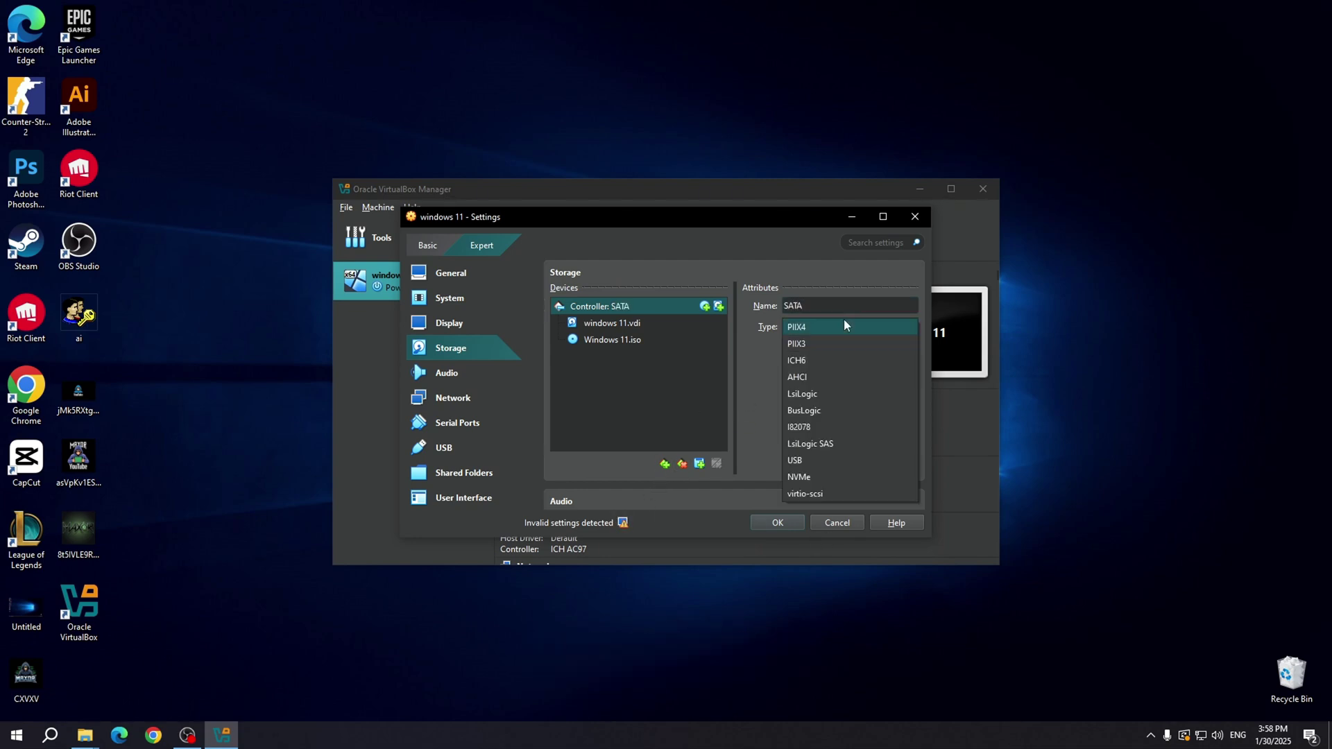
{"action": "left_click", "coordinate": [844, 326]}
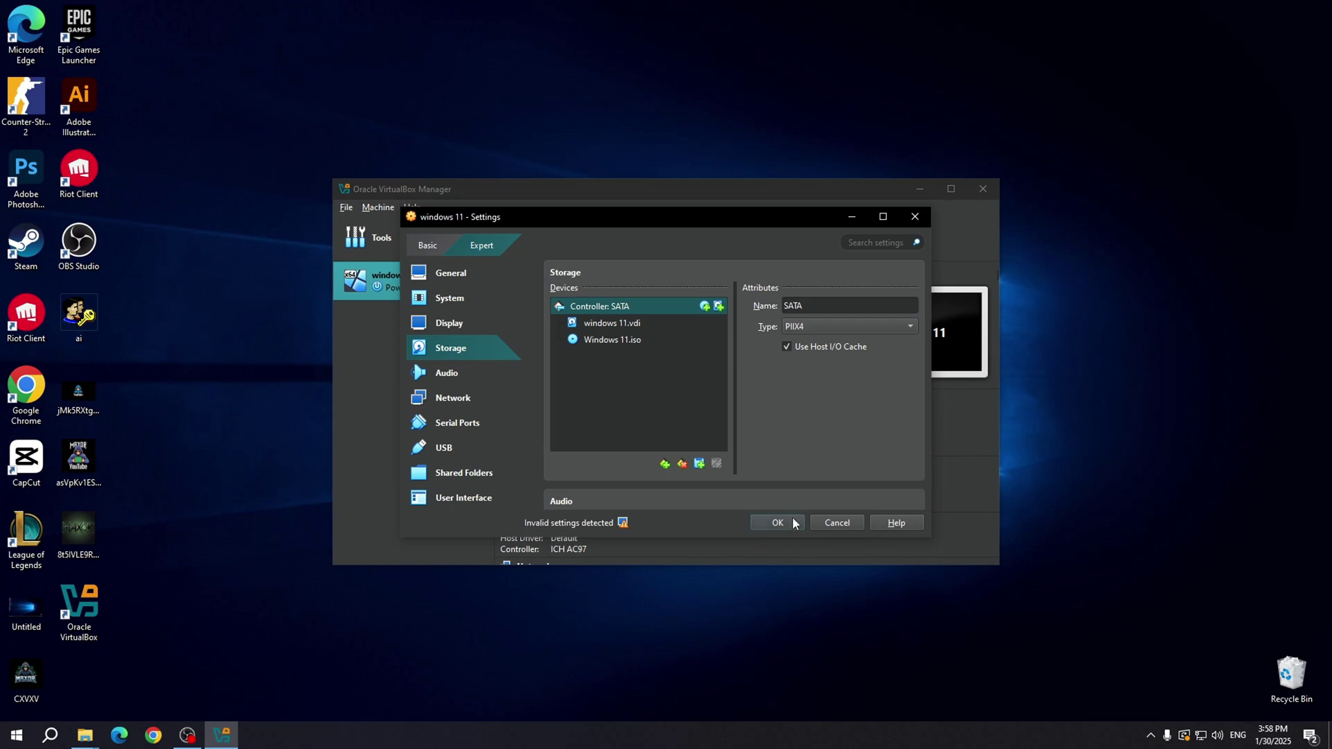
{"action": "left_click", "coordinate": [813, 326]}
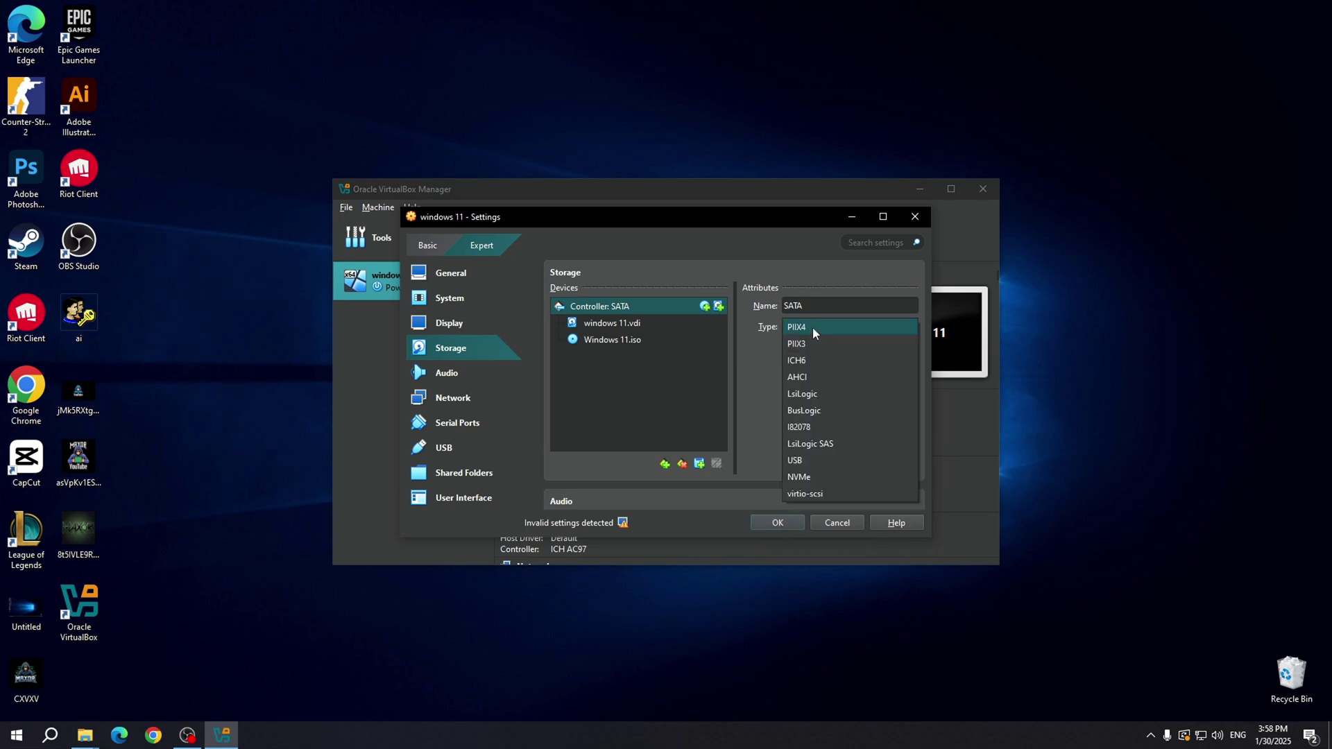
{"action": "left_click", "coordinate": [817, 331]}
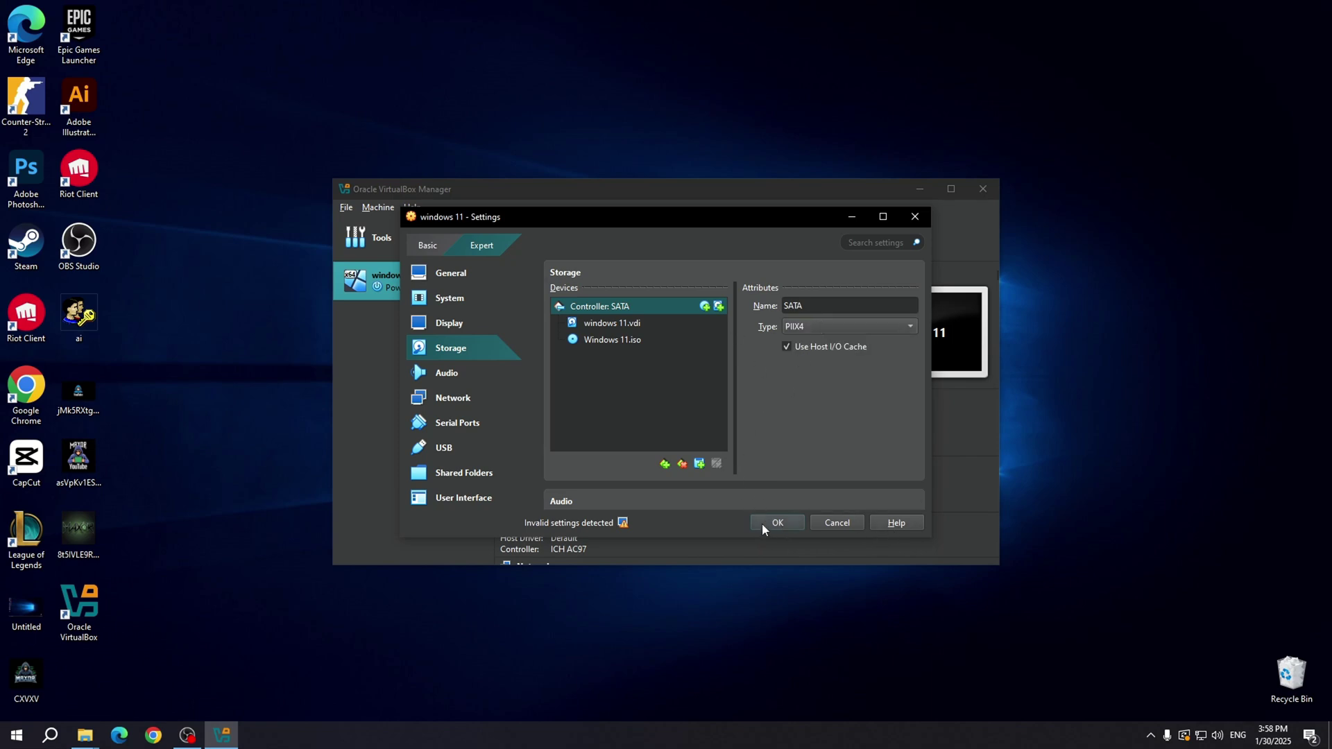
{"action": "left_click", "coordinate": [780, 526]}
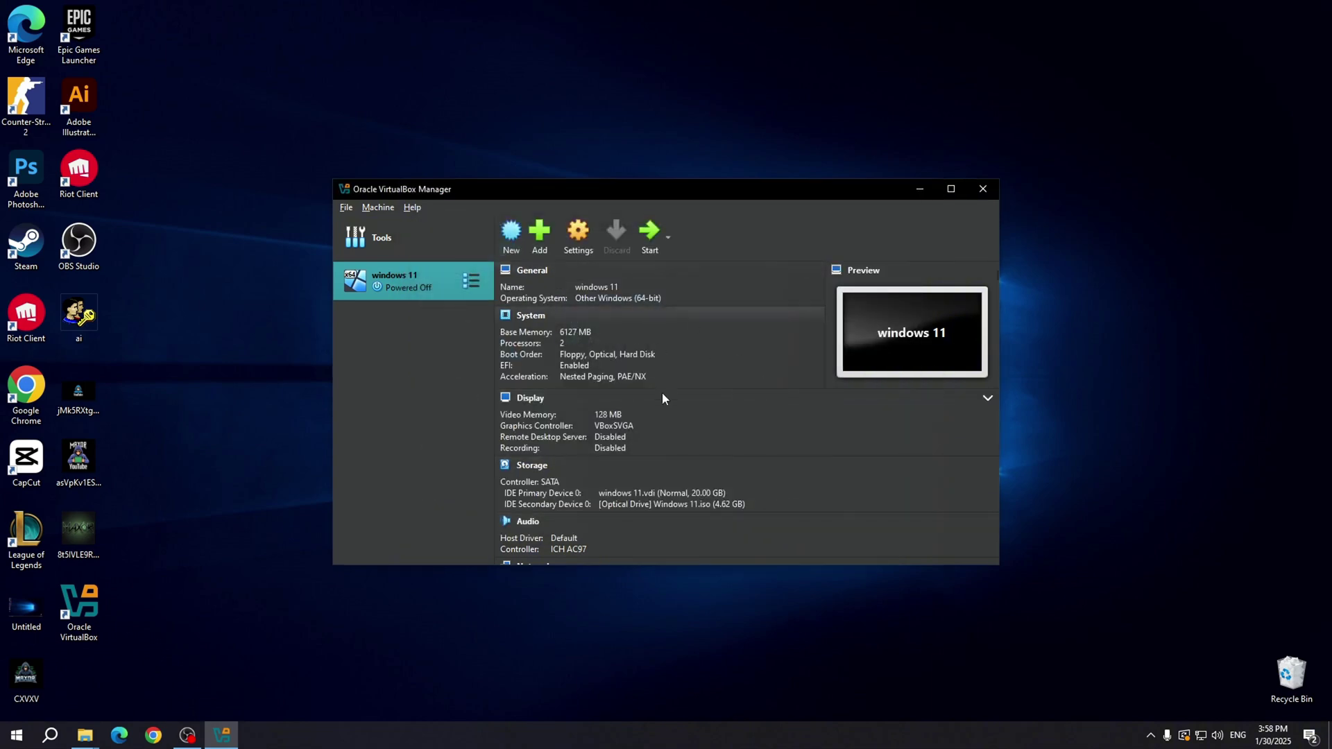
- Start the windows 11 virtual machine and run regedit from a command prompt on the Setup language screen
{"action": "left_click", "coordinate": [650, 237]}
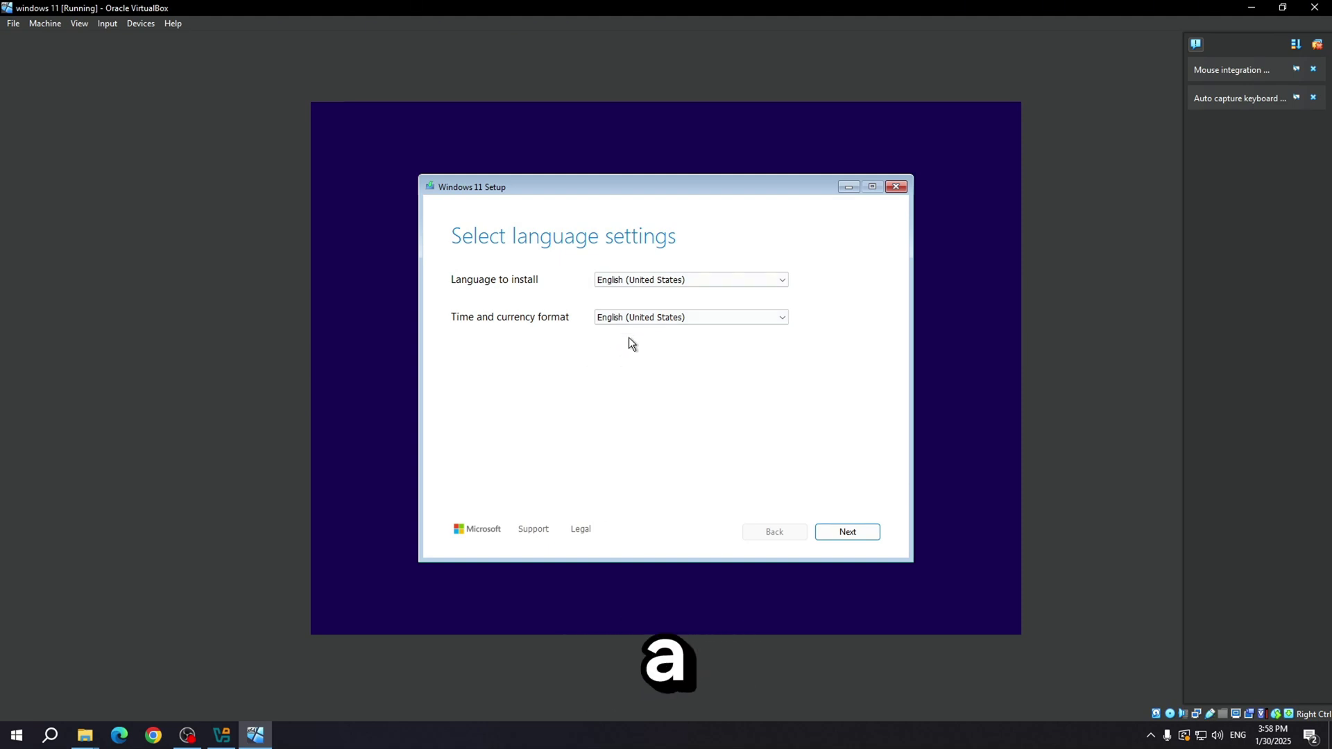
{"action": "key", "text": "shift+F10"}
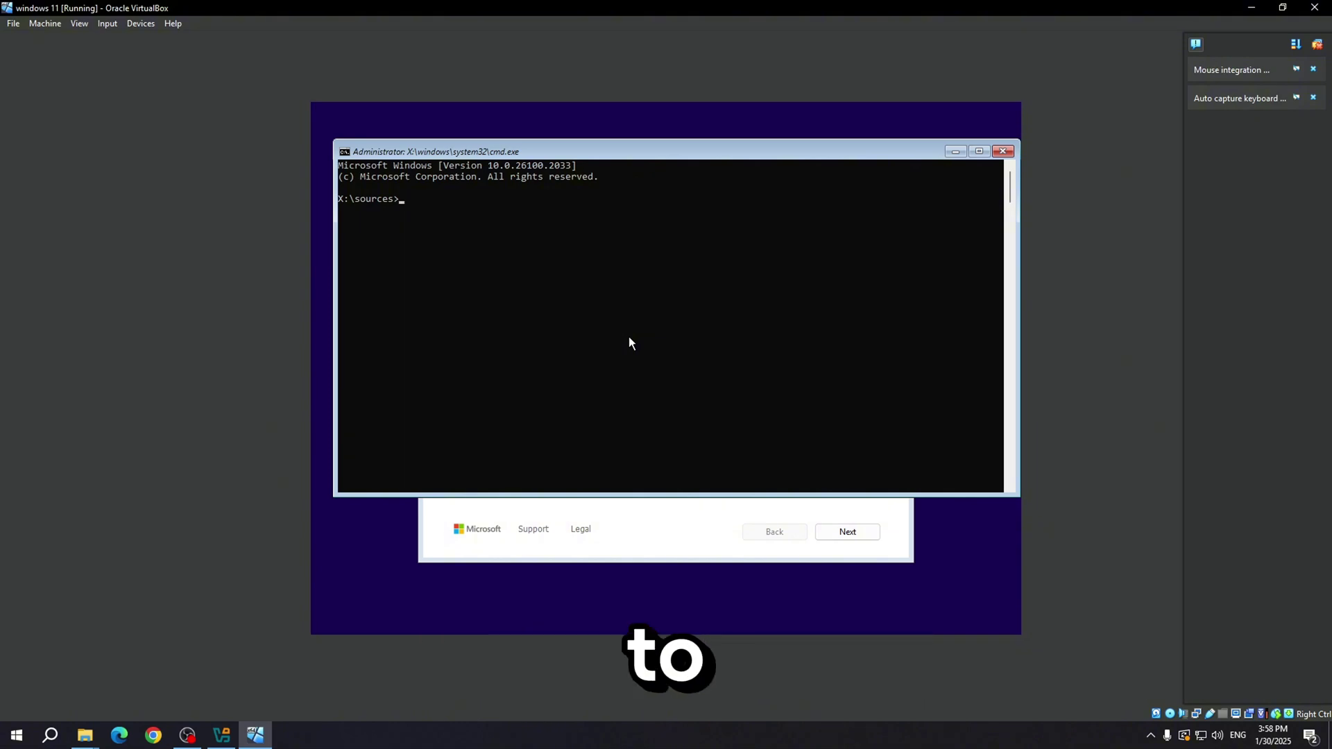
{"action": "type", "text": "re"}
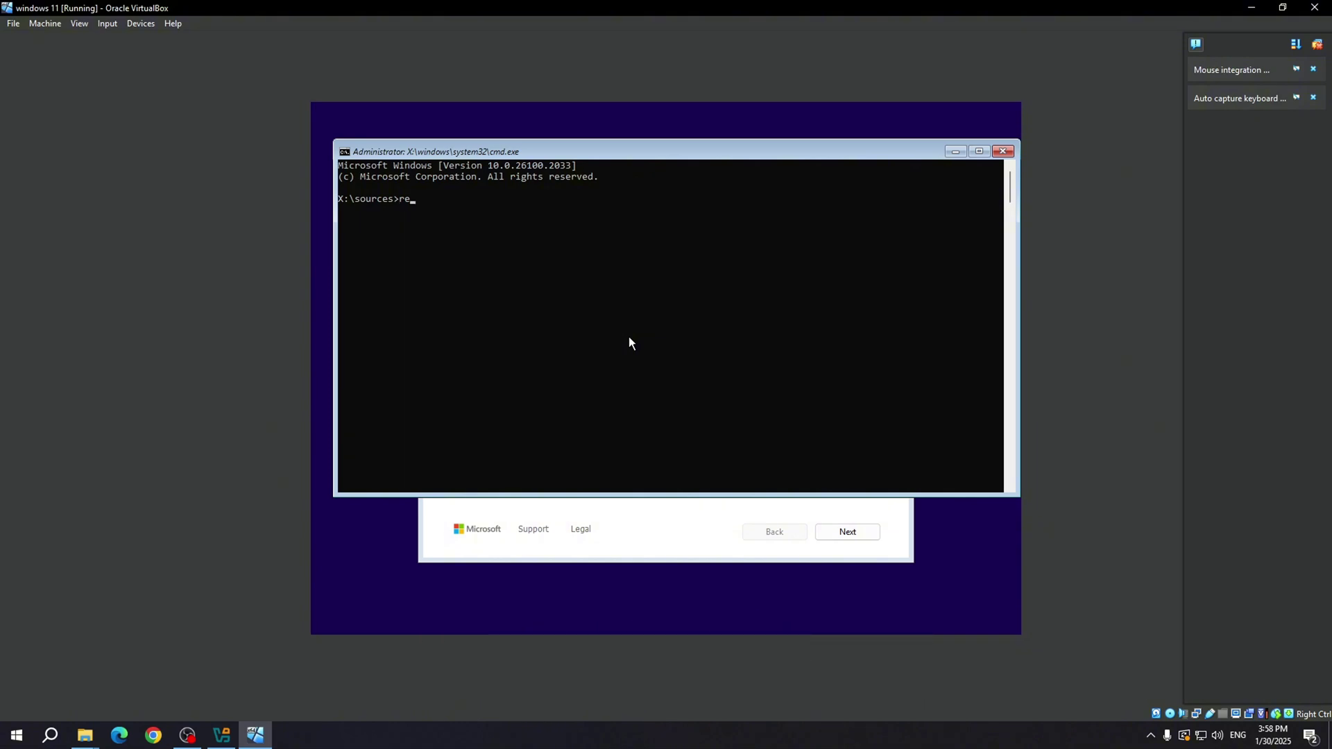
{"action": "type", "text": "g"}
{"action": "type", "text": "edit"}
{"action": "key", "text": "Return"}
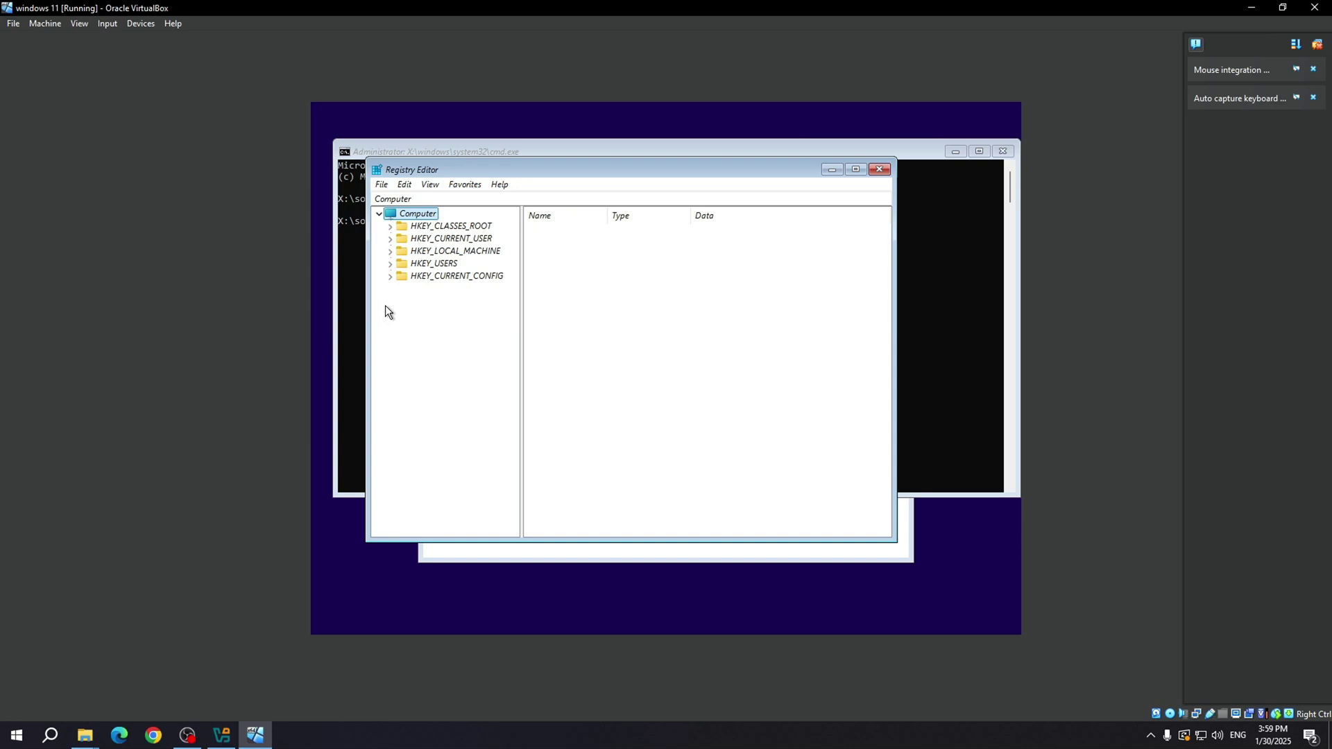
- Select and expand the registry key HKEY_LOCAL_MACHINE\SYSTEM\Setup
{"action": "left_click", "coordinate": [392, 277]}
{"action": "left_click", "coordinate": [393, 278]}
{"action": "left_click", "coordinate": [390, 252]}
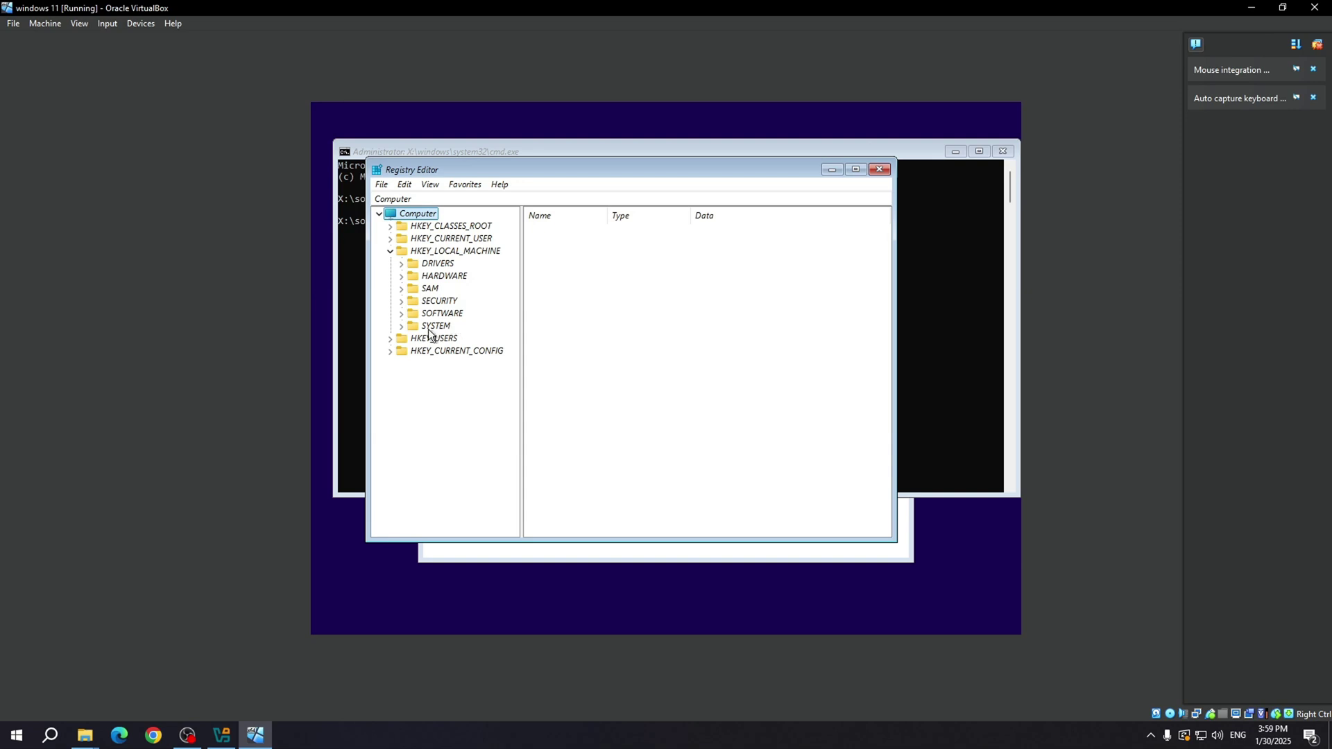
{"action": "left_click", "coordinate": [402, 326]}
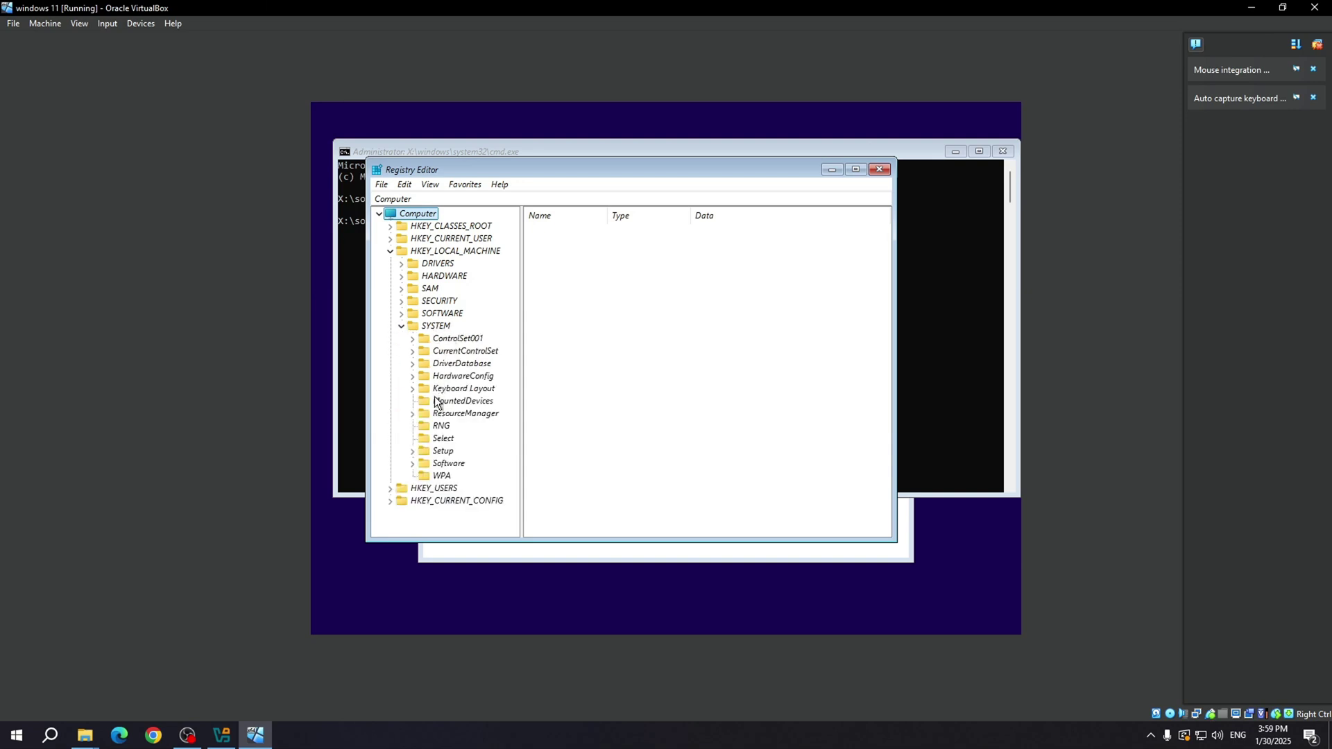
{"action": "left_click", "coordinate": [443, 452]}
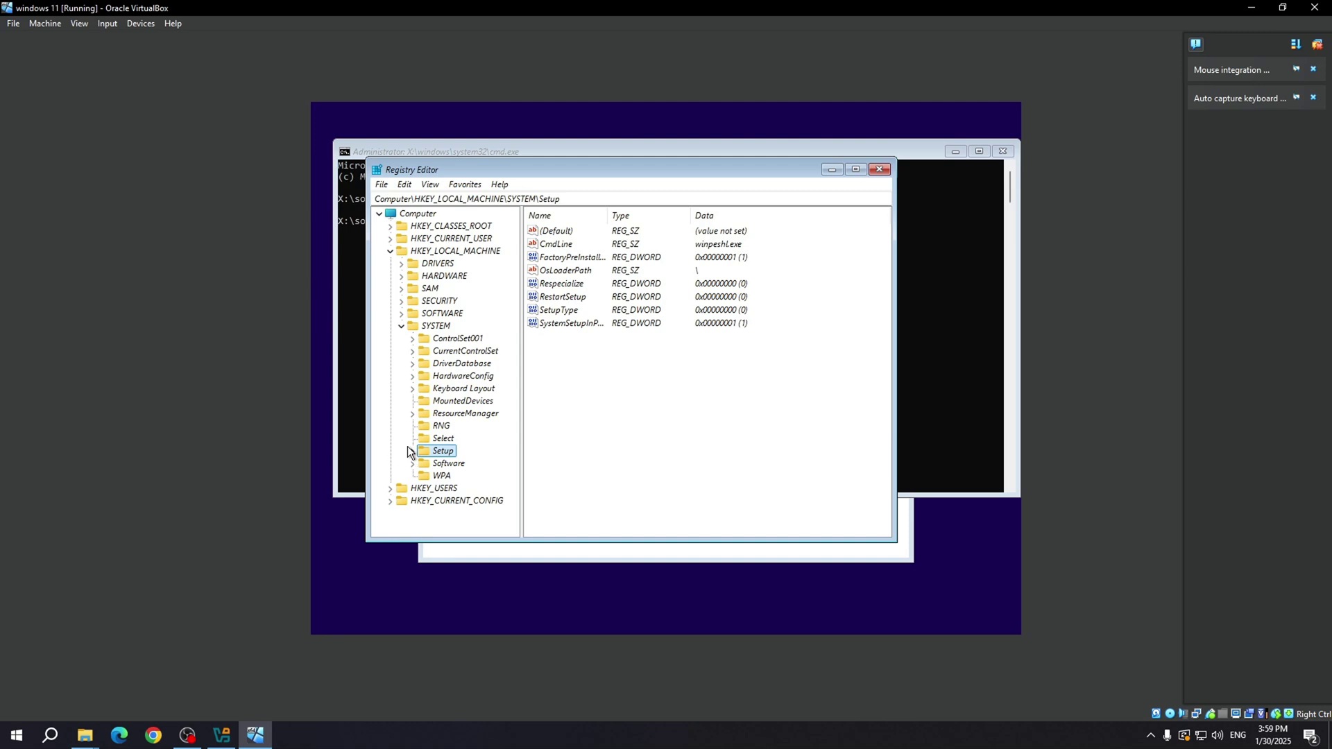
{"action": "left_click", "coordinate": [412, 452]}
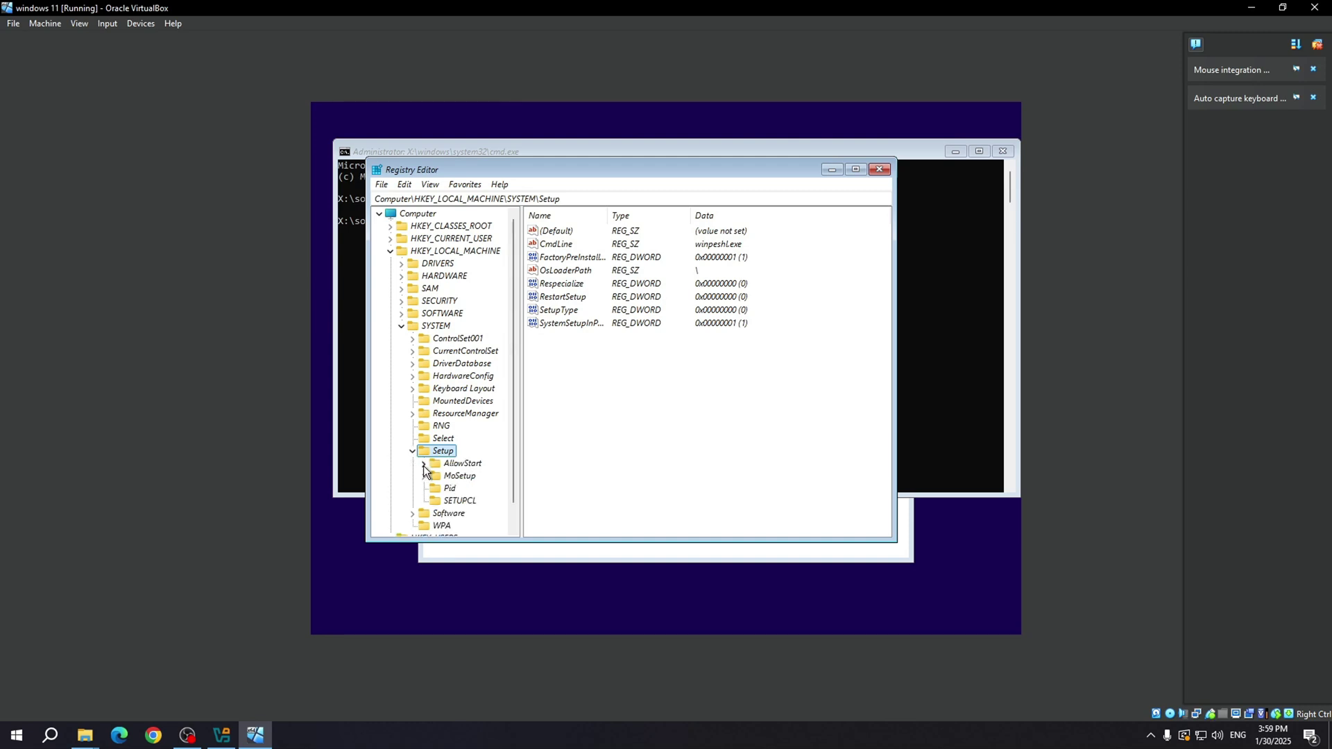
- Create a new registry key named LabConfig under HKEY_LOCAL_MACHINE\SYSTEM\Setup
{"action": "right_click", "coordinate": [437, 453]}
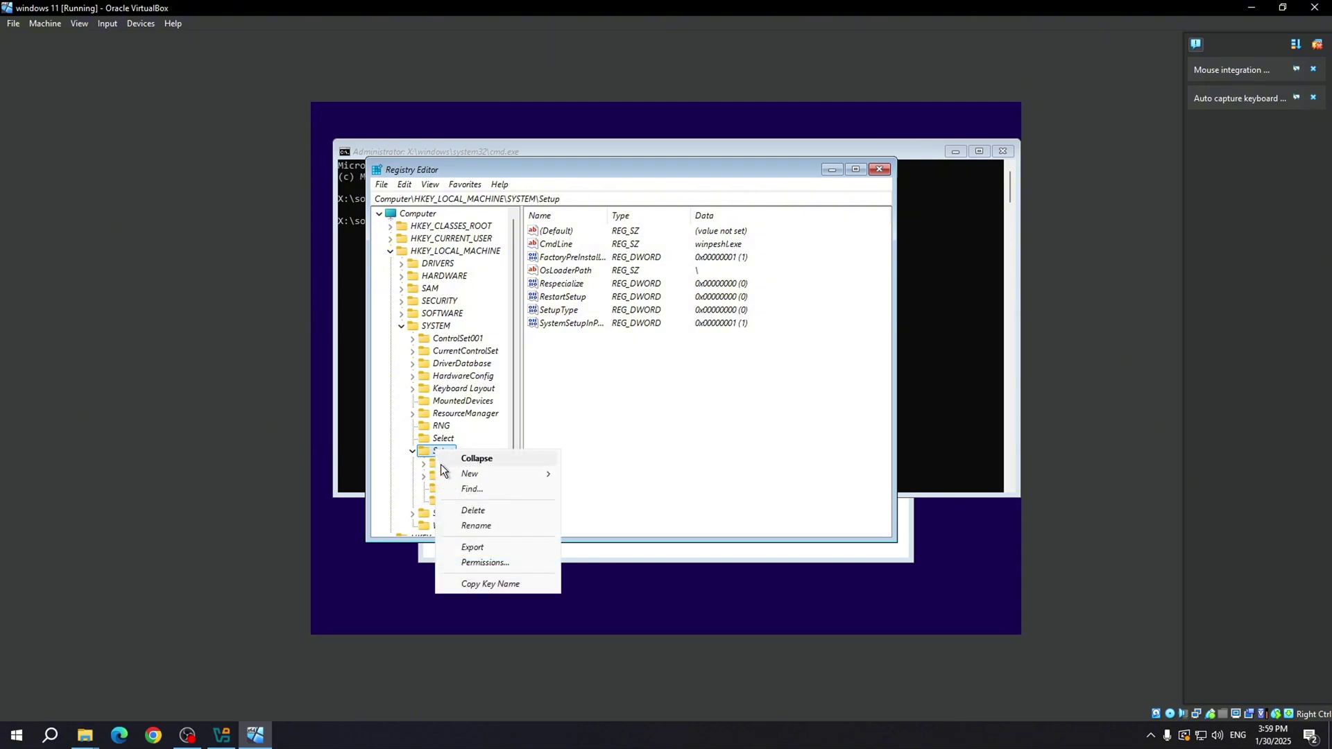
{"action": "mouse_move", "coordinate": [458, 478]}
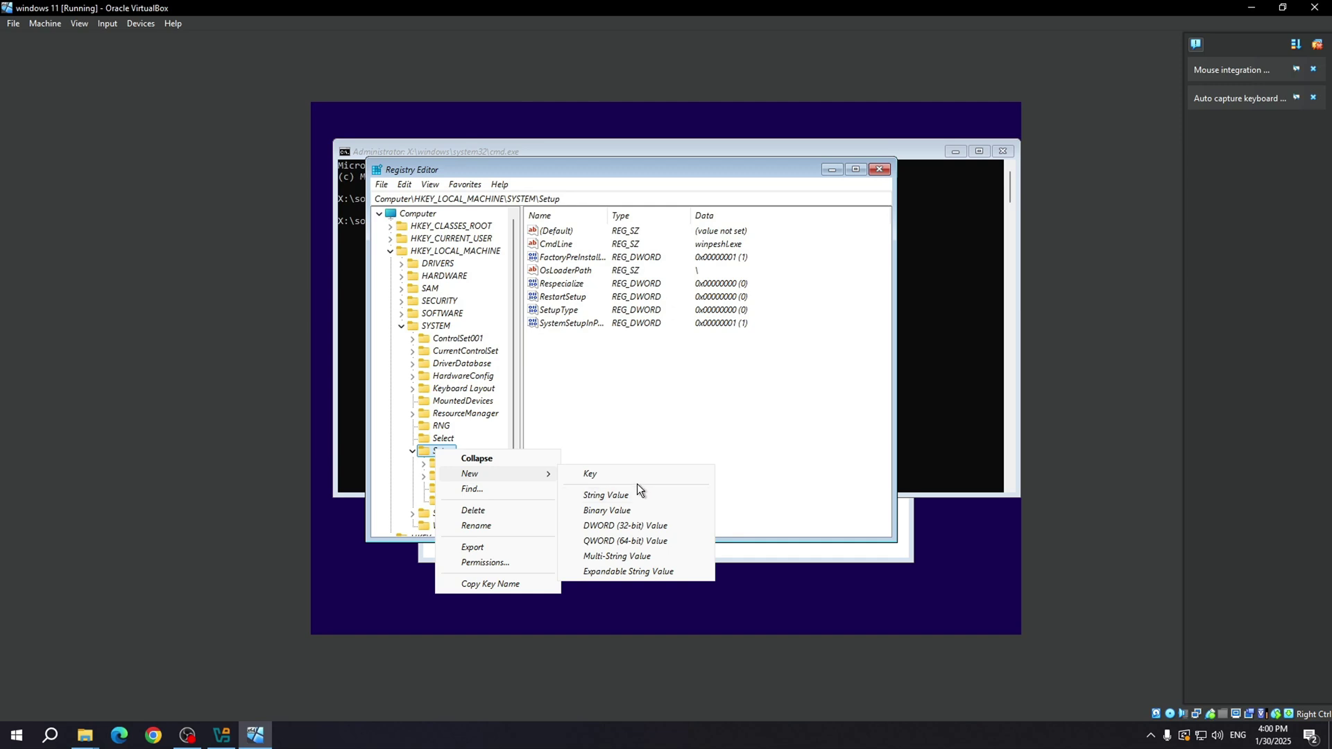
{"action": "left_click", "coordinate": [602, 473]}
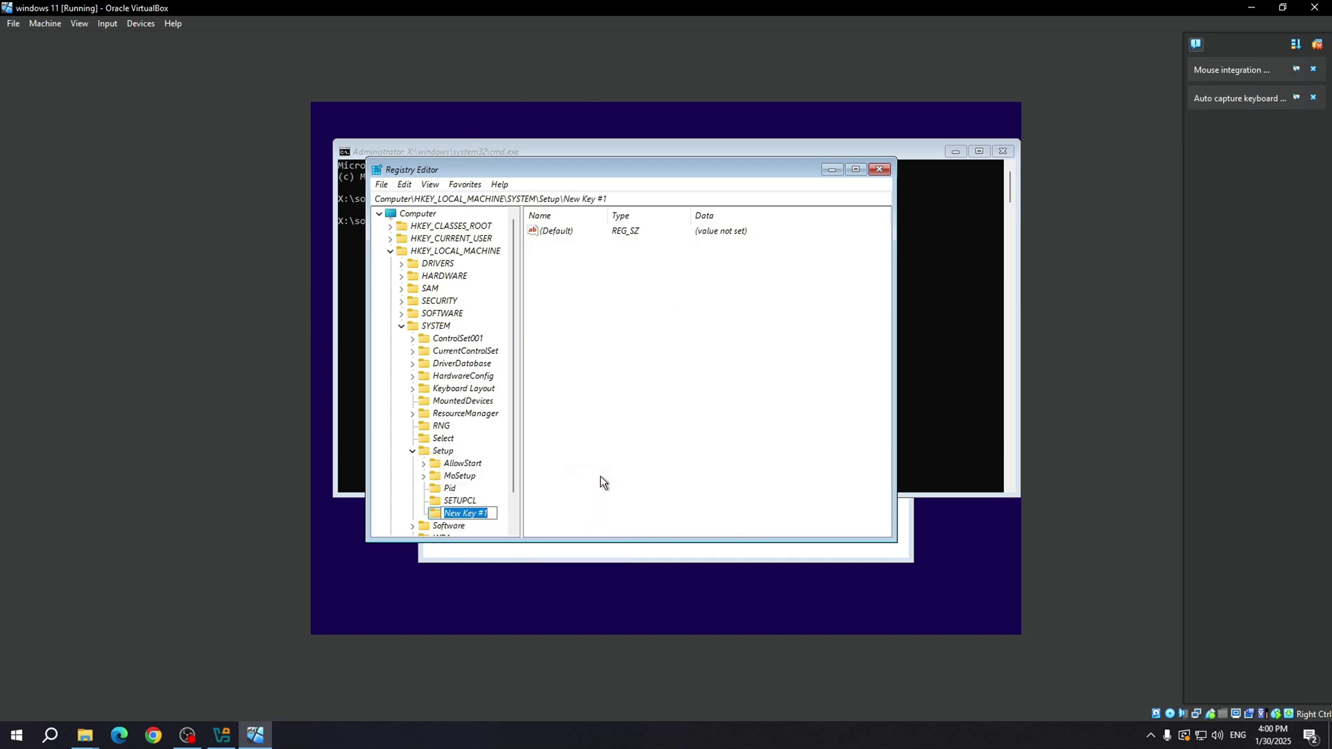
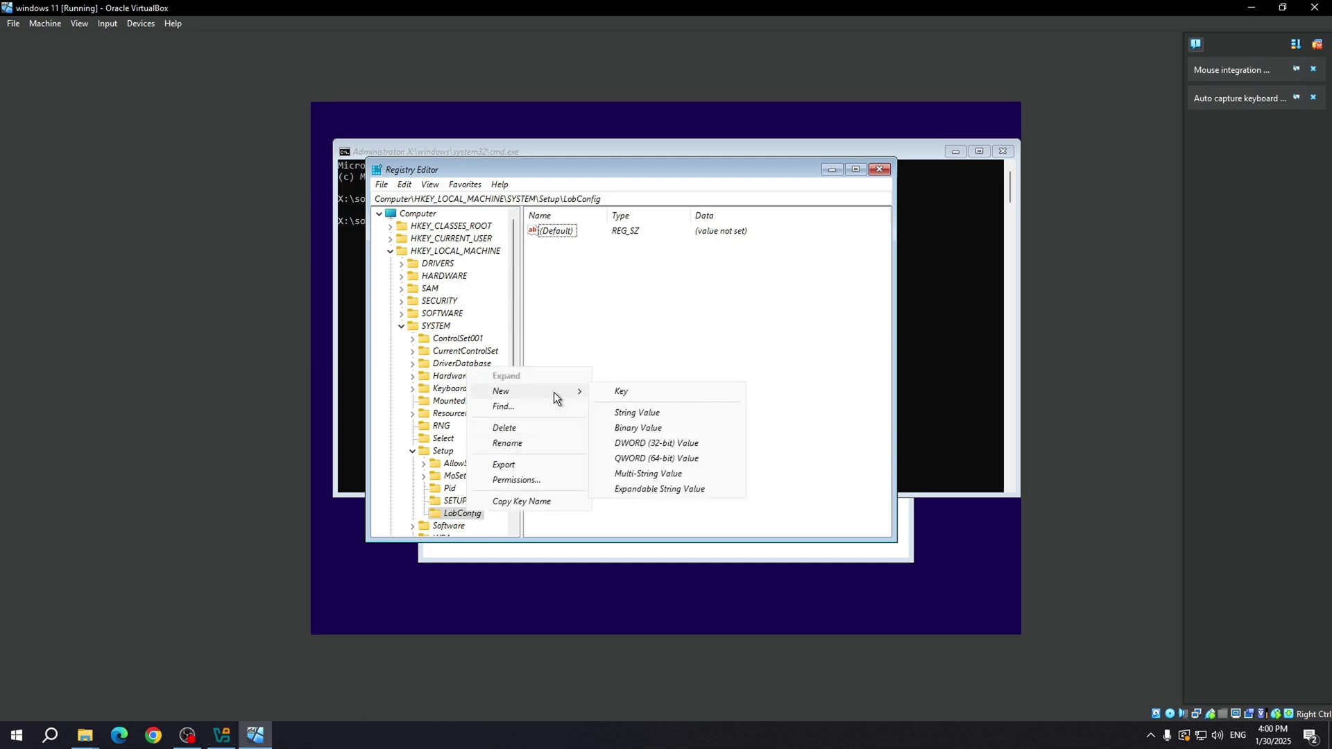
- Add a DWORD (32-bit) value named BypassTPMCheck to the LabConfig key
{"action": "left_click", "coordinate": [672, 444]}
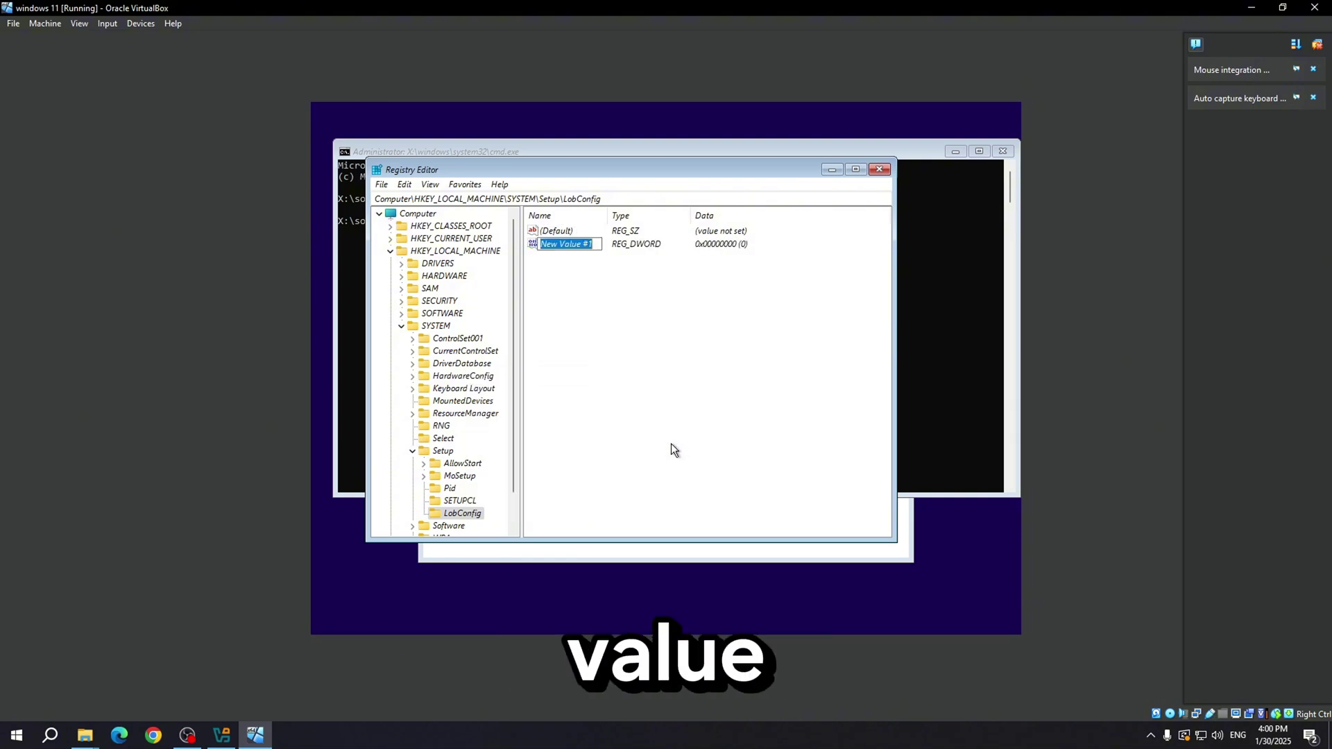
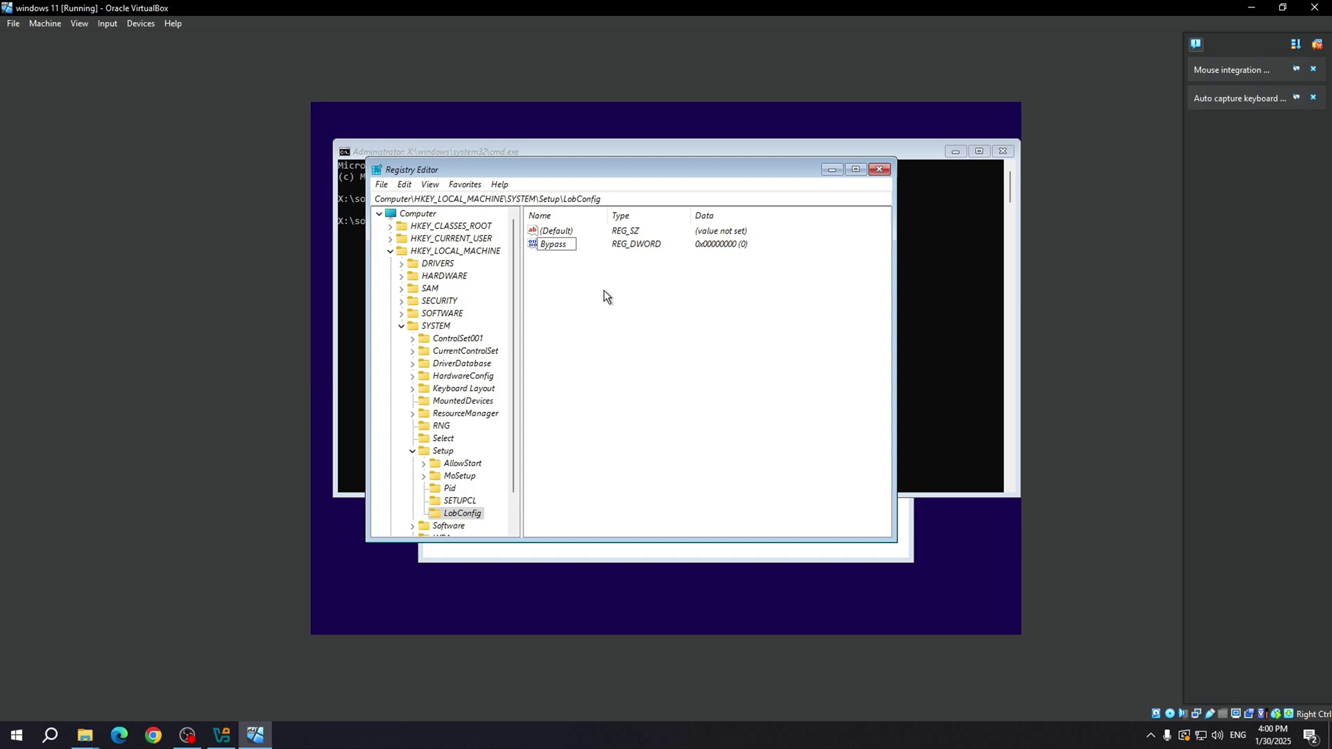
{"action": "type", "text": "TP"}
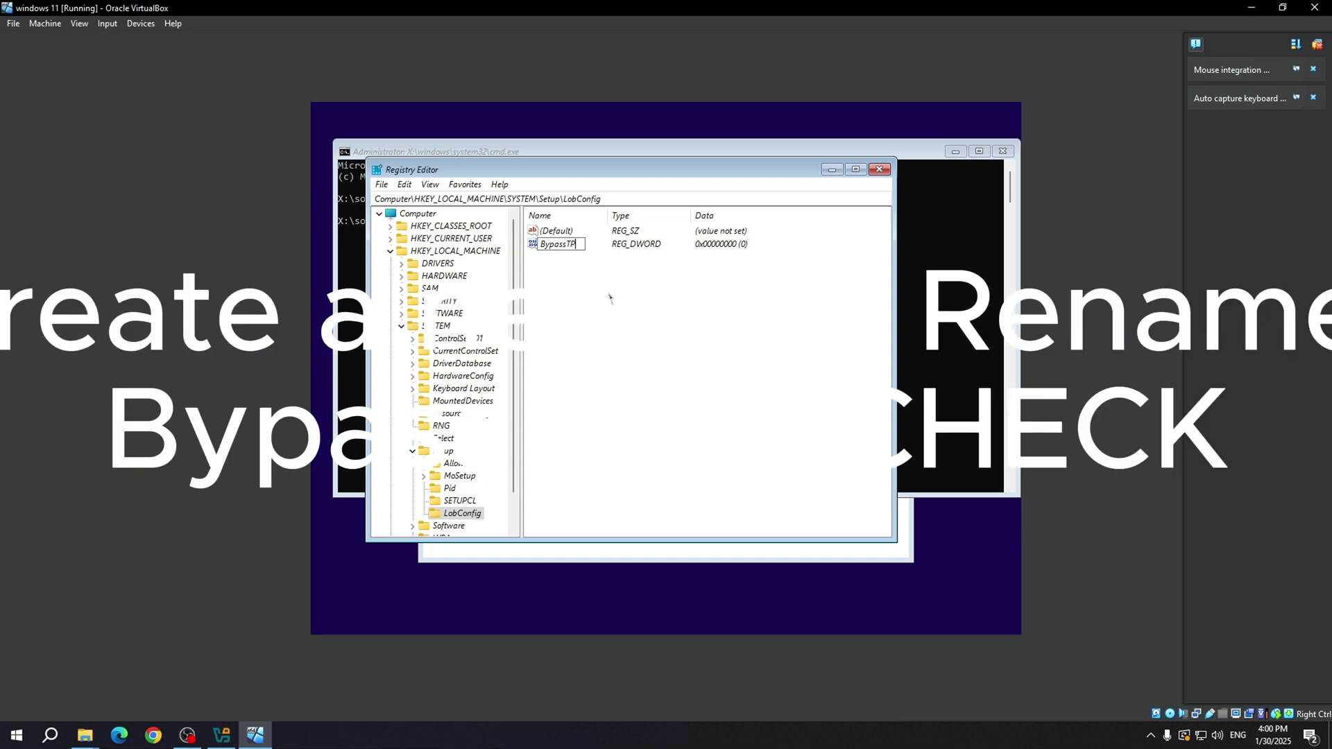
{"action": "type", "text": "MC"}
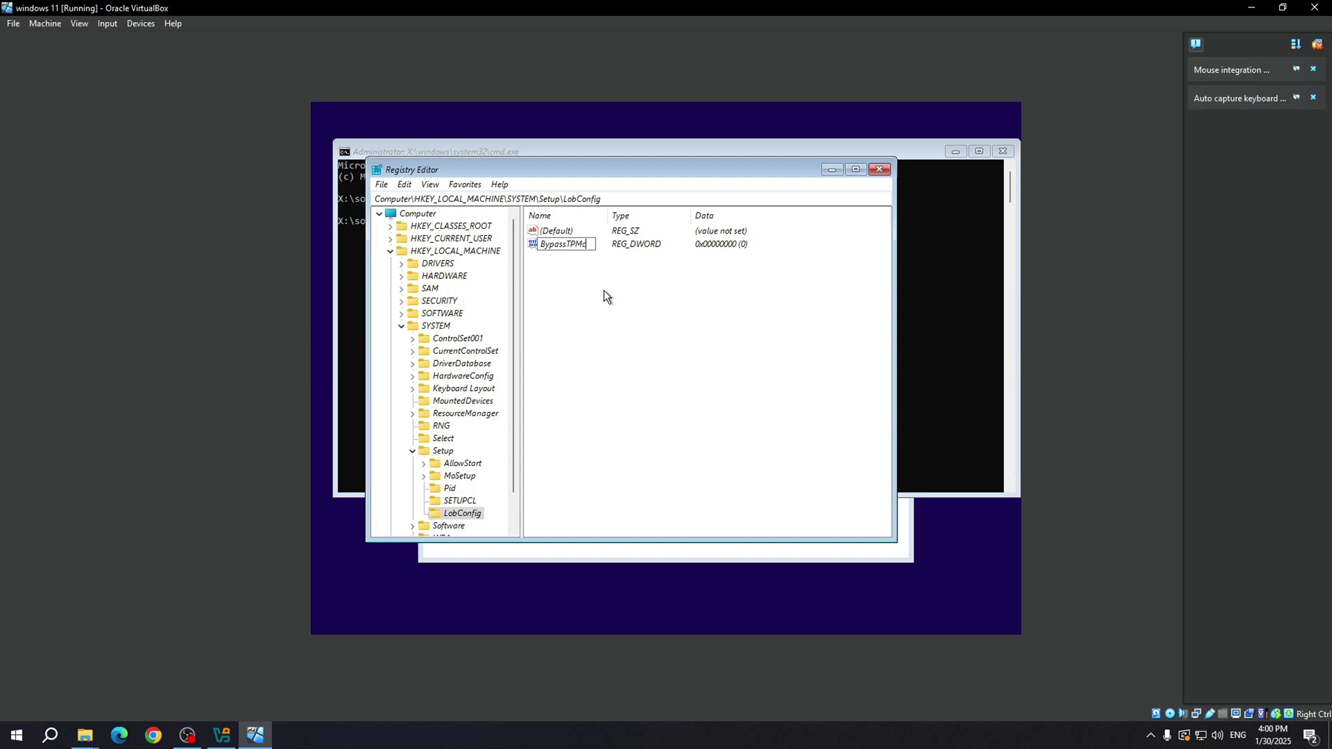
{"action": "type", "text": "heck"}
{"action": "key", "text": "Return"}
- Add a DWORD (32-bit) value named BypassRAMCheck to the LabConfig key
{"action": "left_click", "coordinate": [459, 500]}
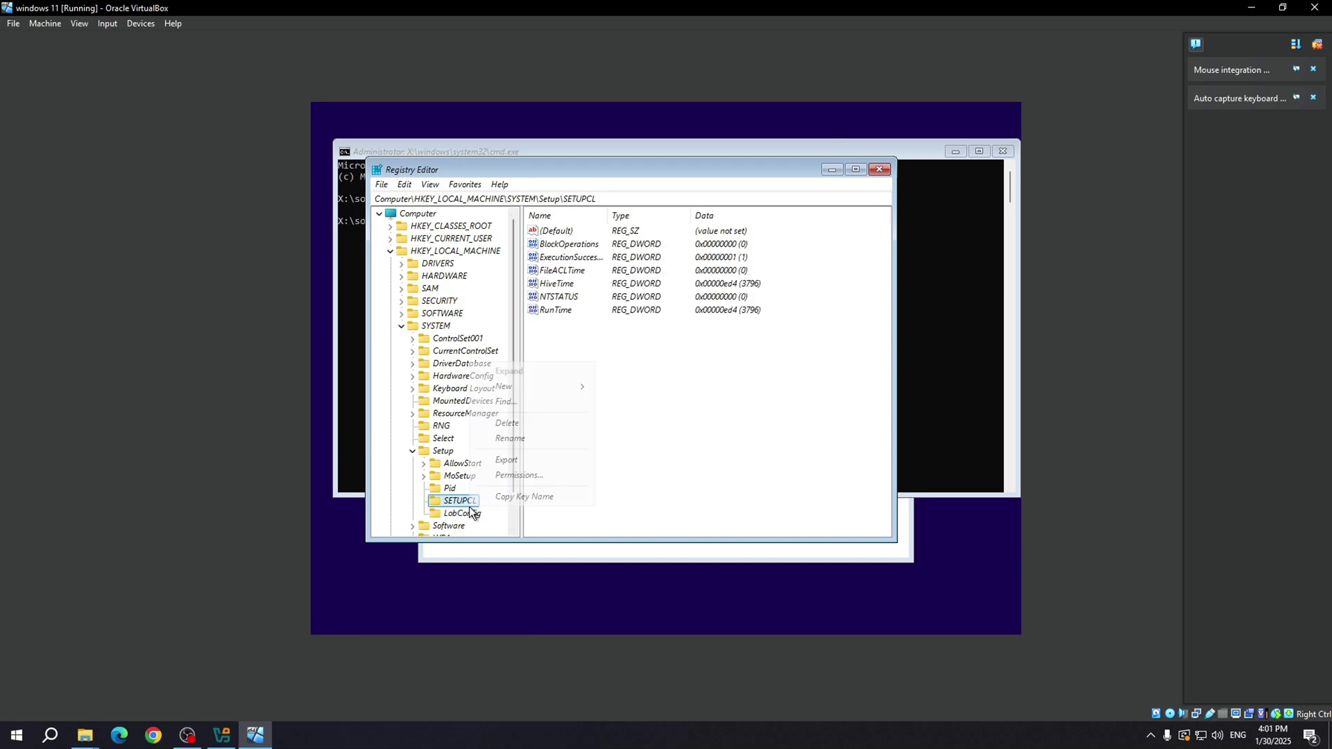
{"action": "right_click", "coordinate": [456, 514]}
{"action": "mouse_move", "coordinate": [540, 389]}
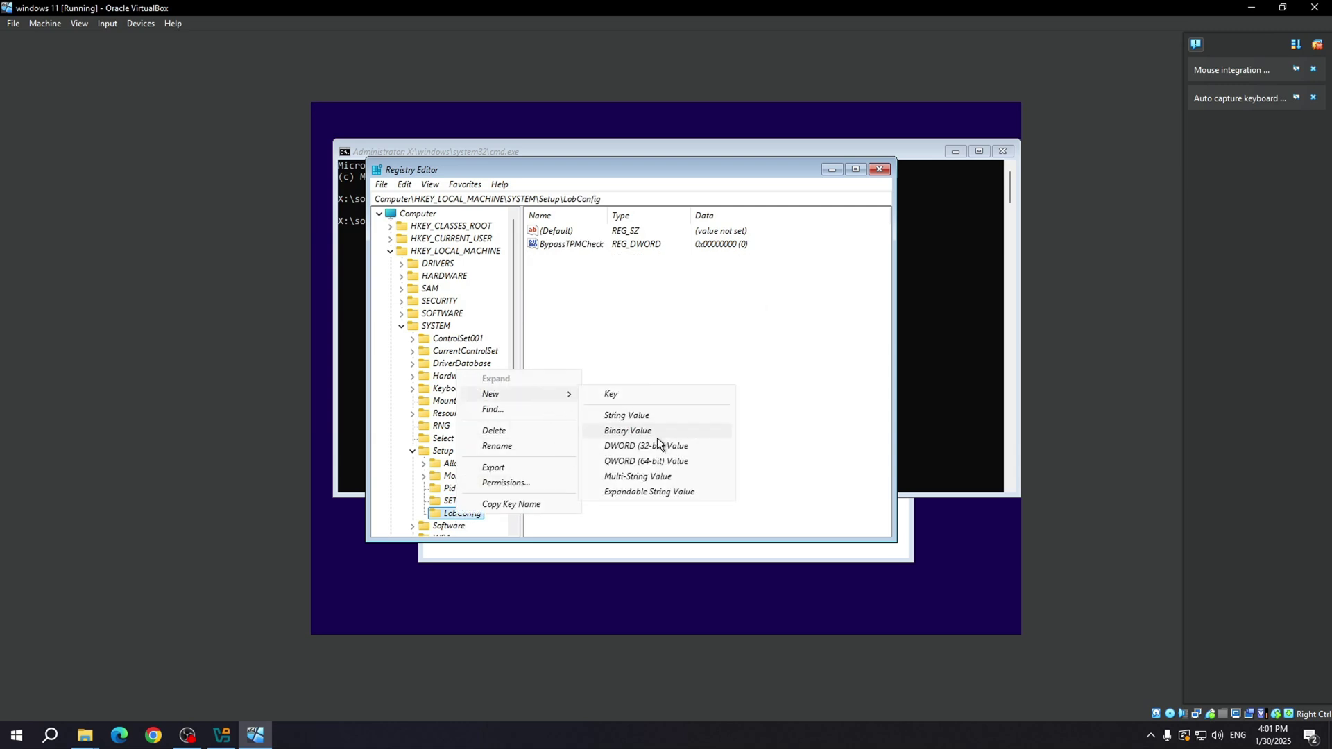
{"action": "left_click", "coordinate": [645, 446]}
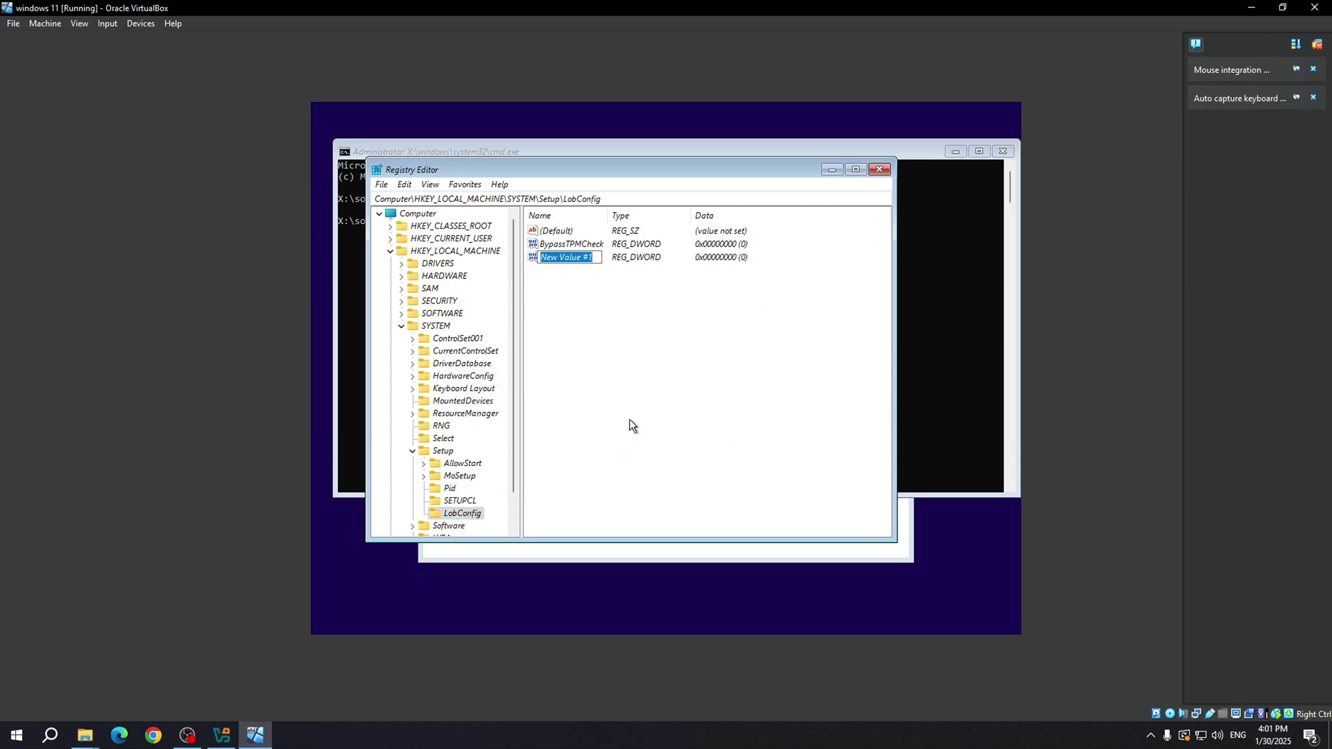
{"action": "type", "text": "Bypass"}
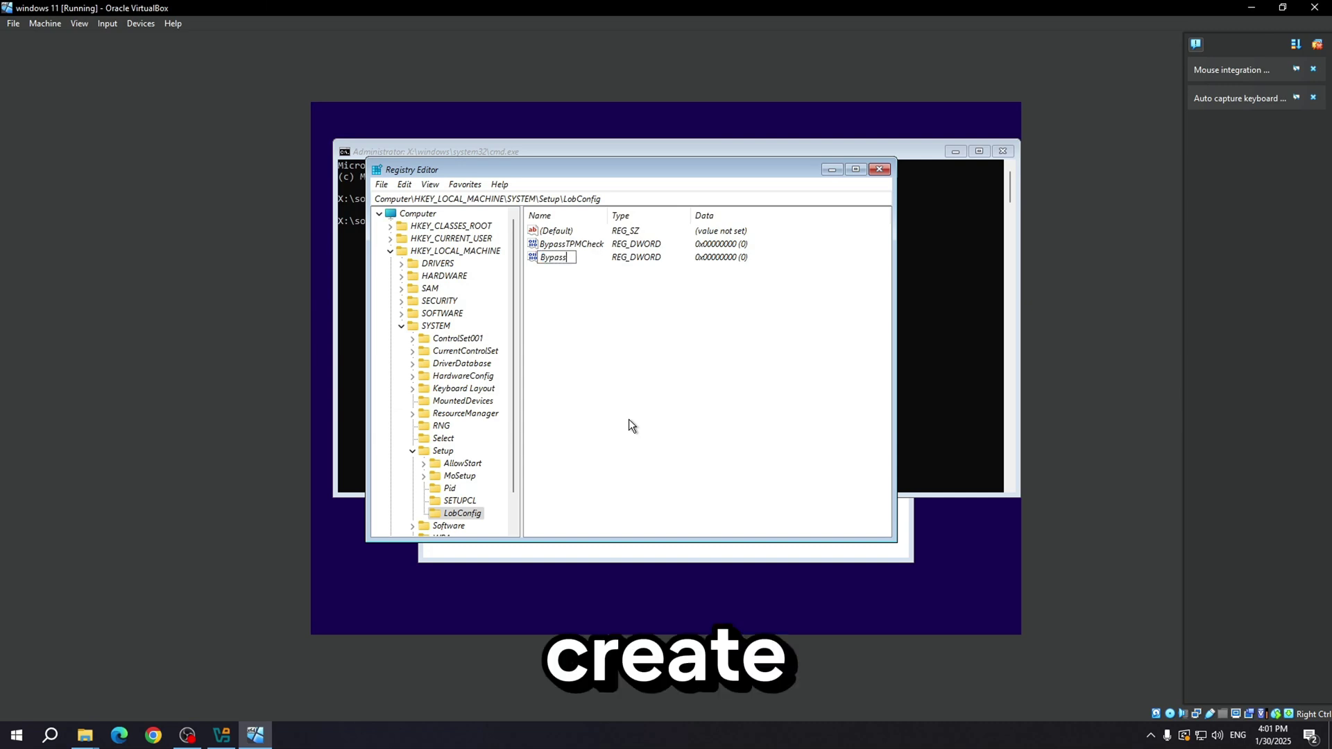
{"action": "type", "text": "TPM"}
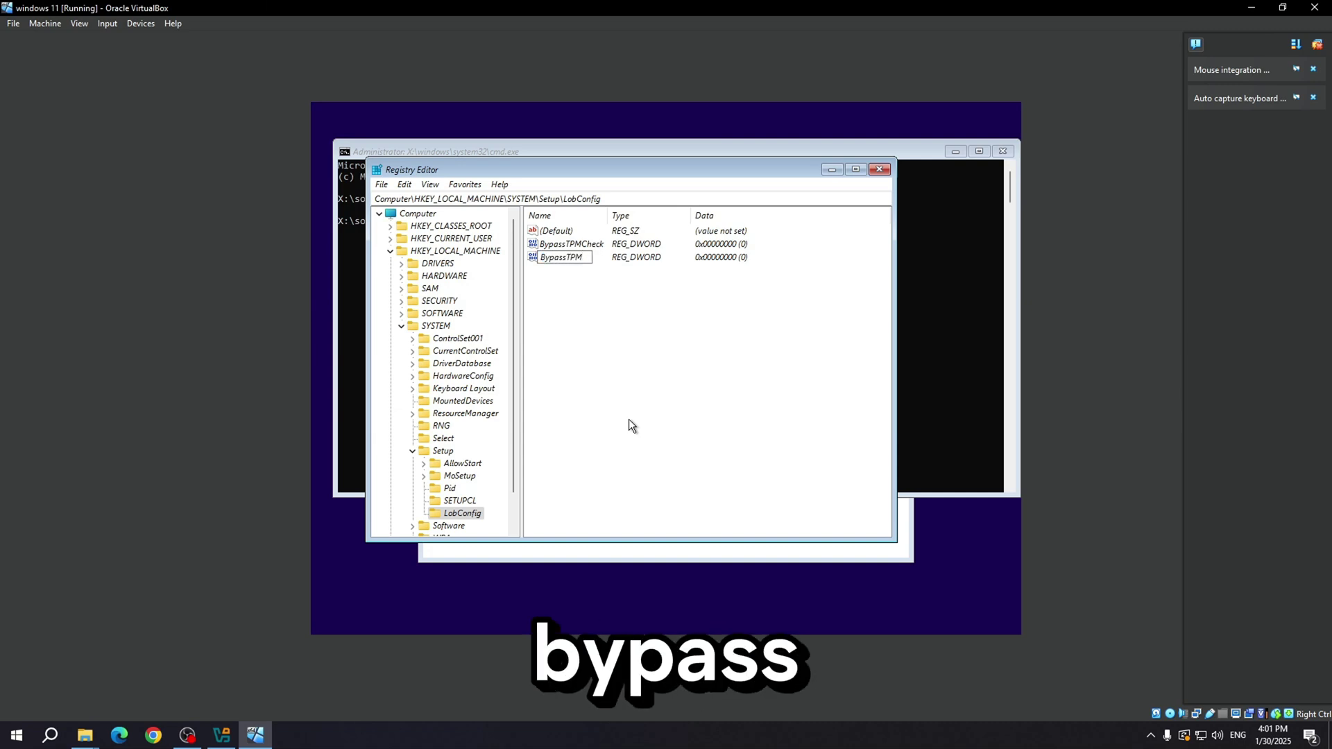
{"action": "key", "text": "BackSpace"}
{"action": "key", "text": "BackSpace"}
{"action": "key", "text": "BackSpace"}
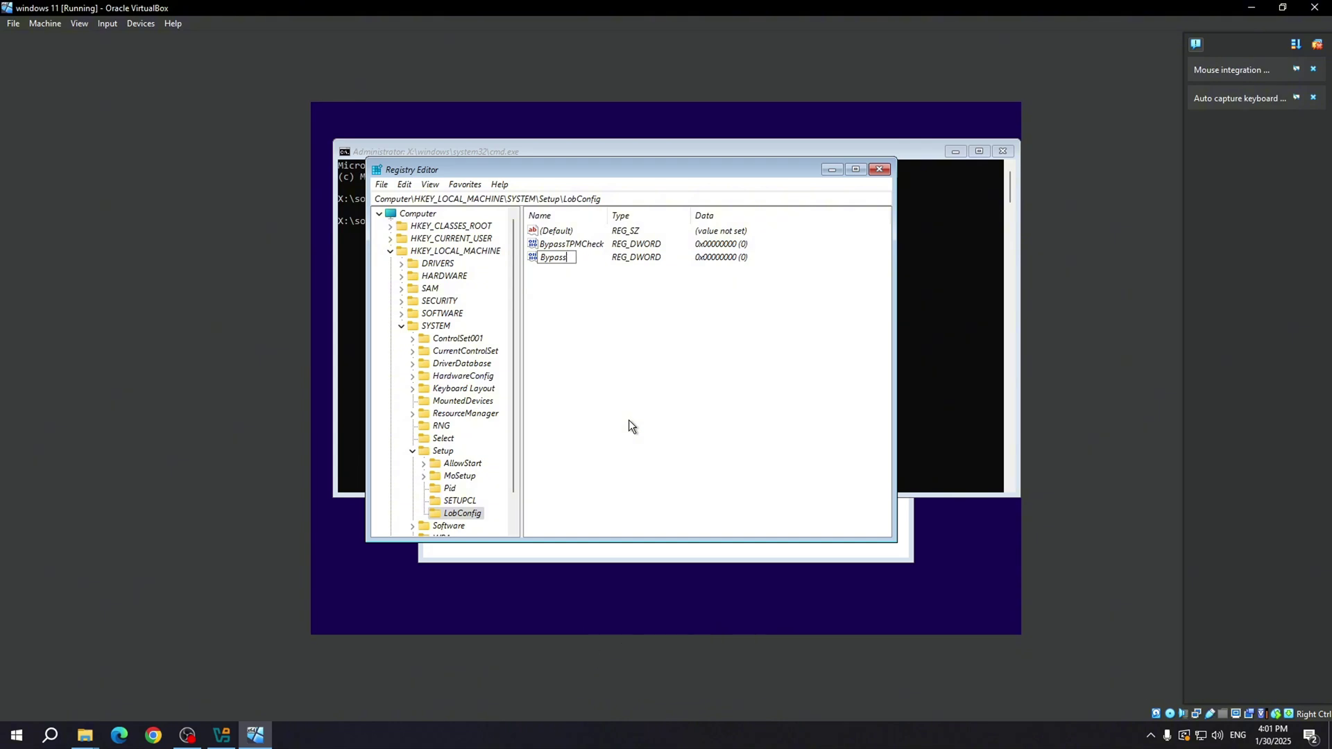
{"action": "type", "text": "RAMCheck"}
{"action": "key", "text": "Return"}
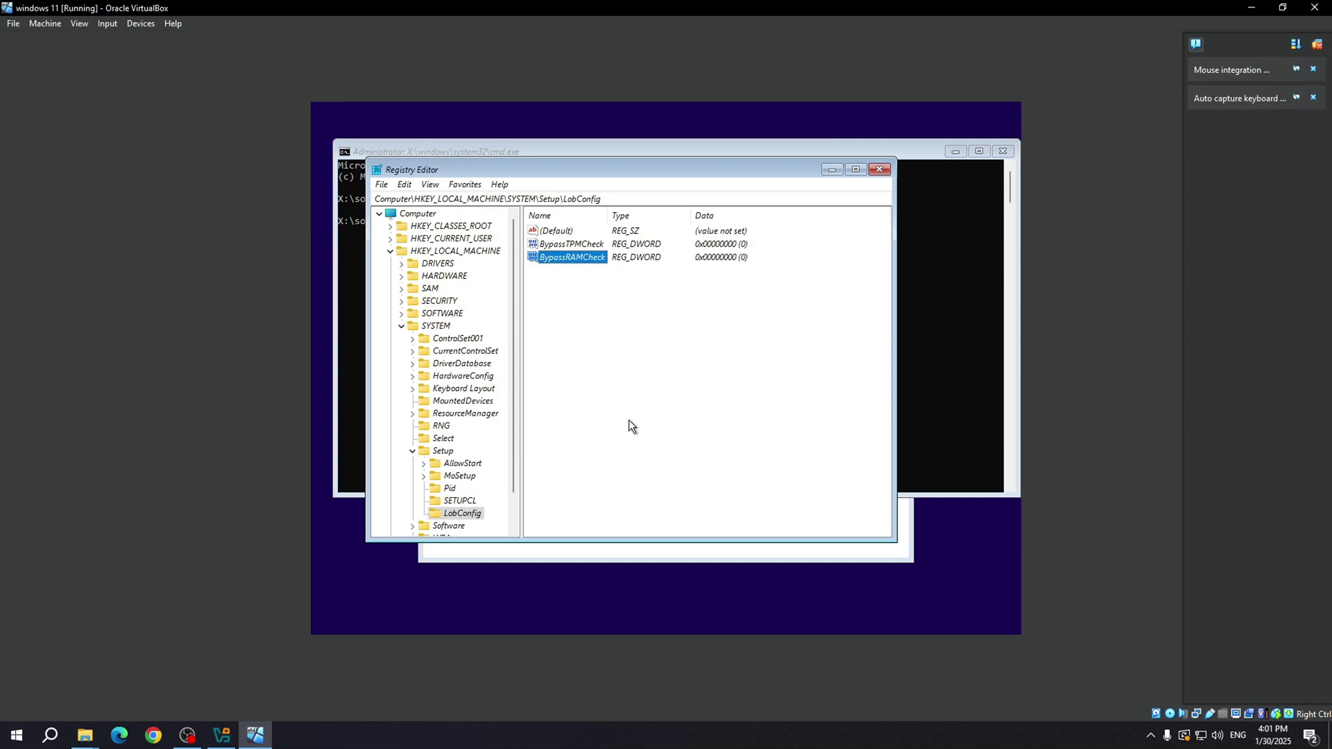
- Add a DWORD (32-bit) value named BypassSecureBootCheck to the LabConfig key
{"action": "right_click", "coordinate": [461, 513]}
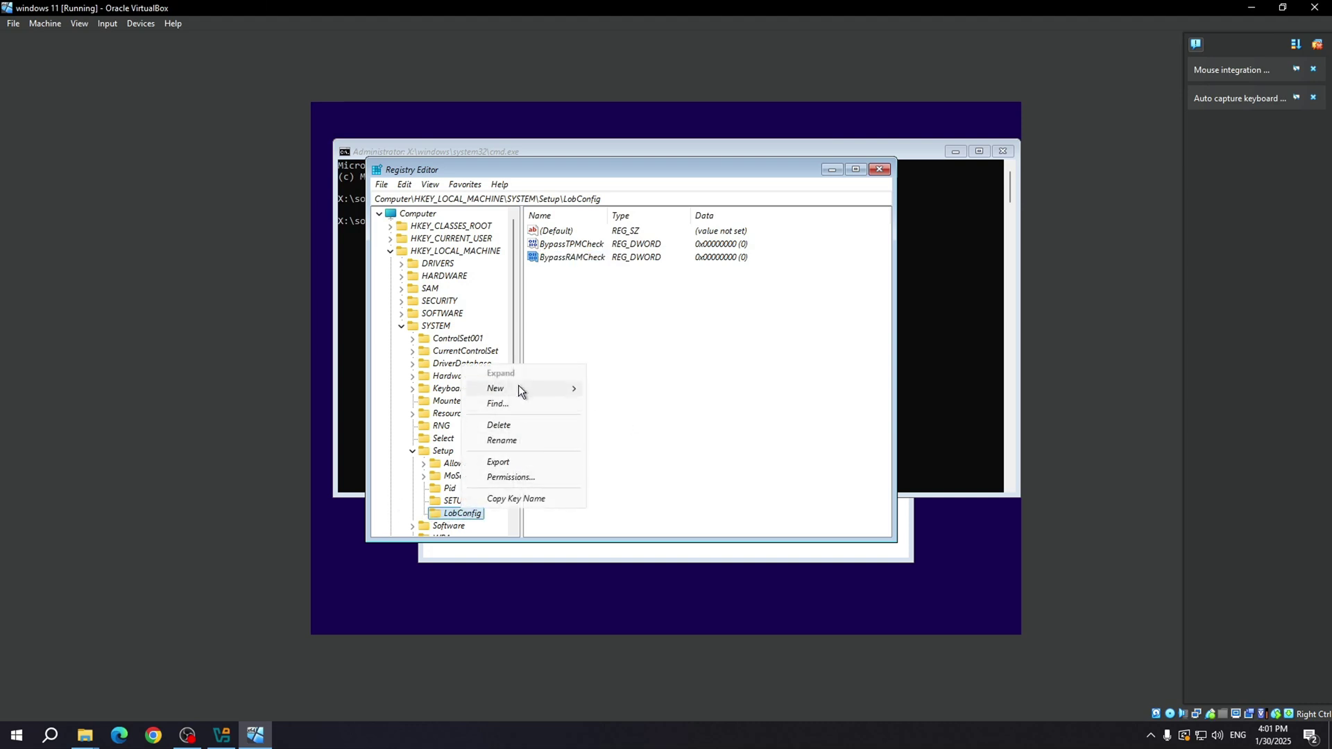
{"action": "mouse_move", "coordinate": [518, 385]}
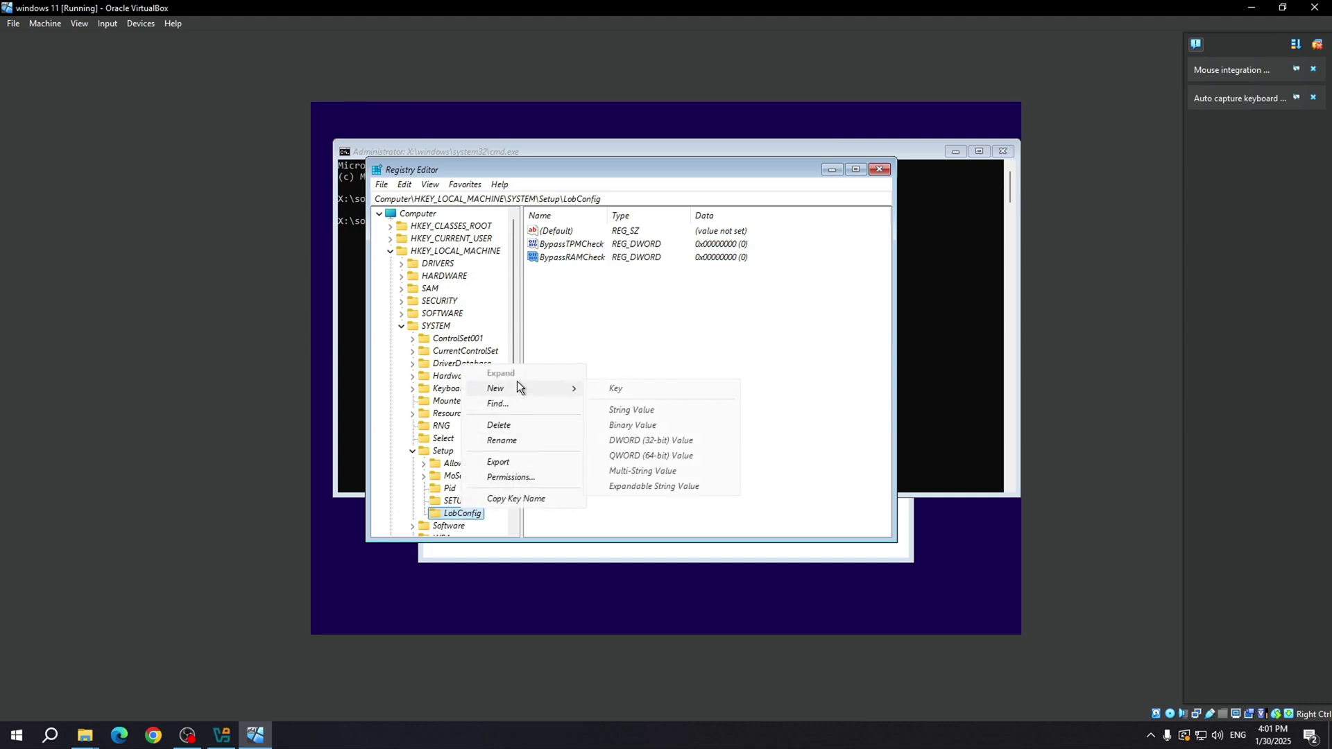
{"action": "left_click", "coordinate": [641, 440]}
{"action": "type", "text": "B"}
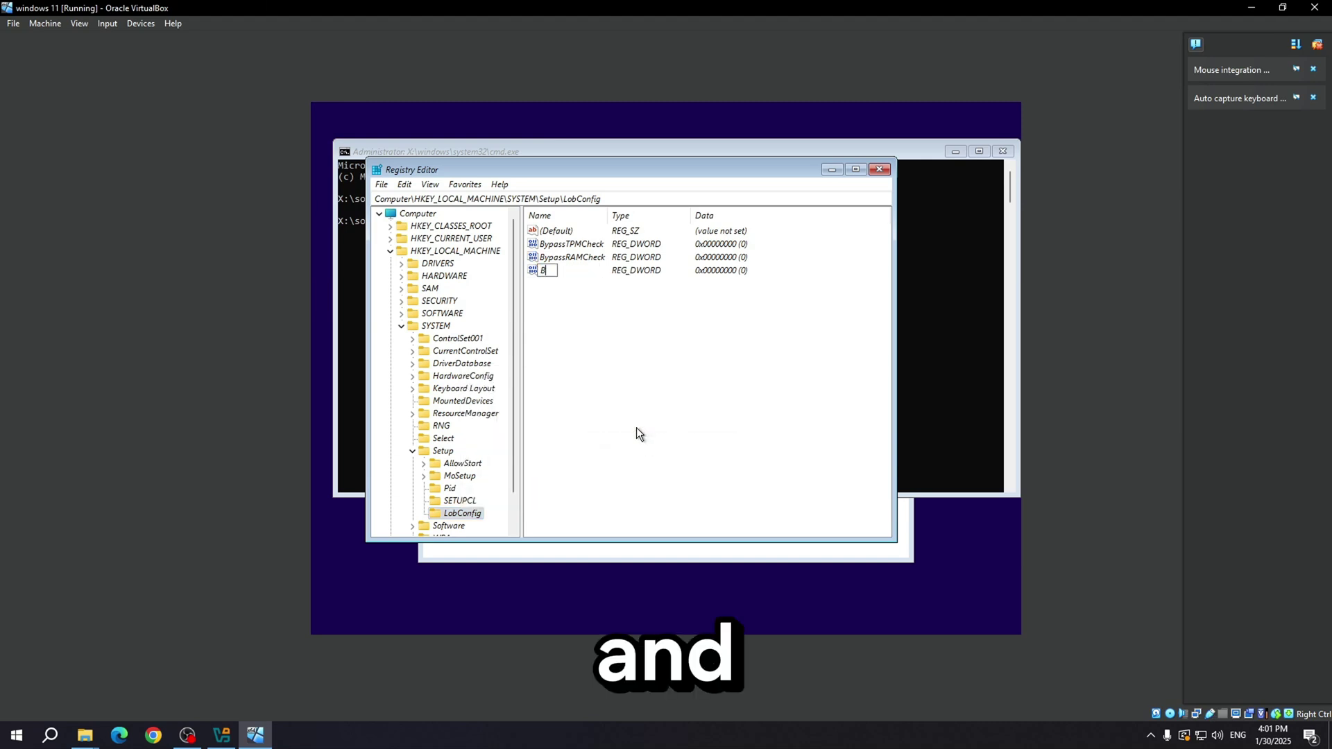
{"action": "type", "text": "yoa"}
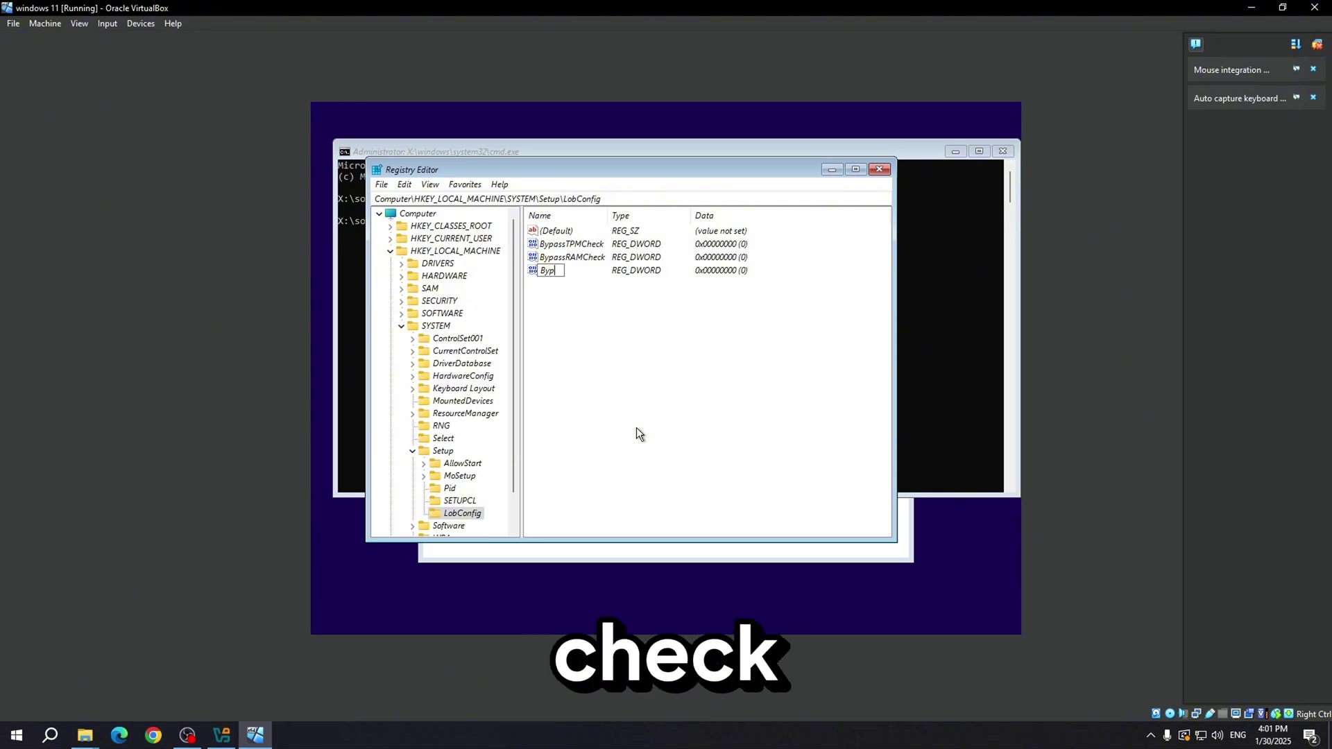
{"action": "key", "text": "BackSpace"}
{"action": "key", "text": "BackSpace"}
{"action": "type", "text": "passS"}
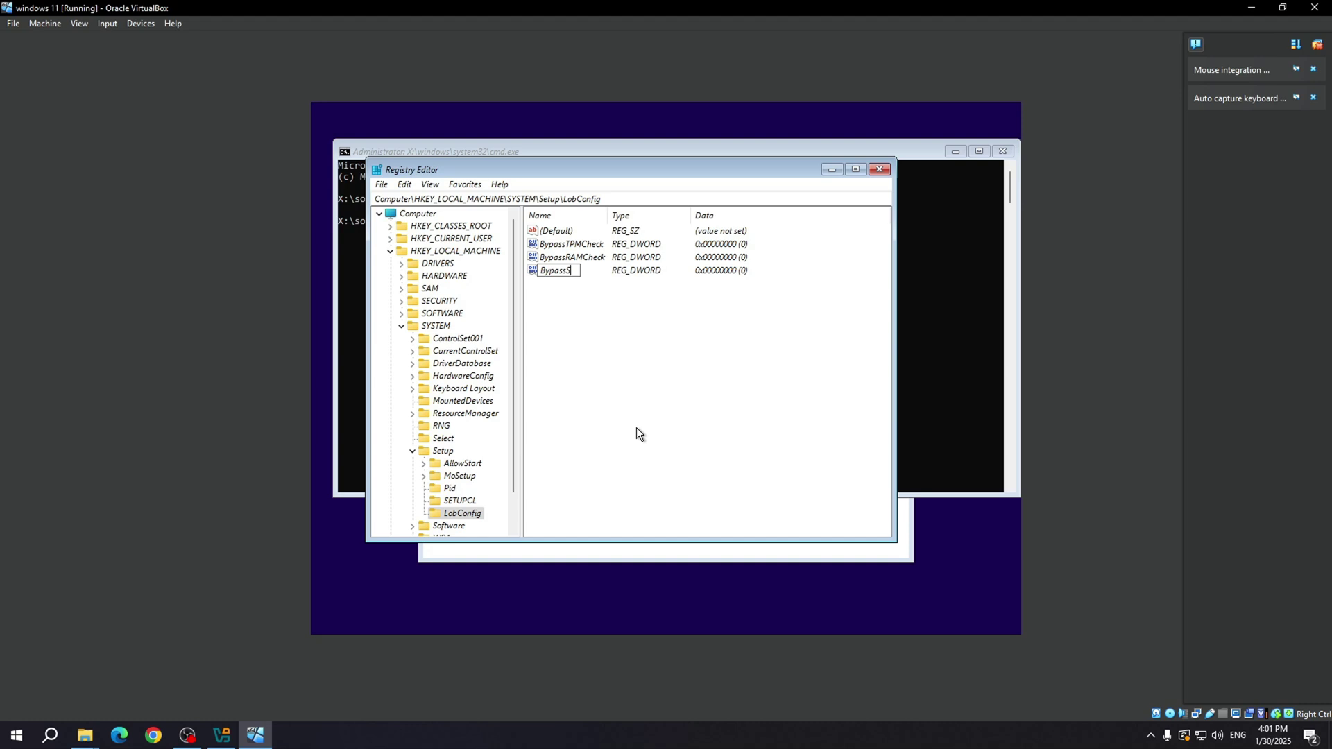
{"action": "type", "text": "ecureBoot"}
{"action": "type", "text": "Check"}
{"action": "key", "text": "Return"}
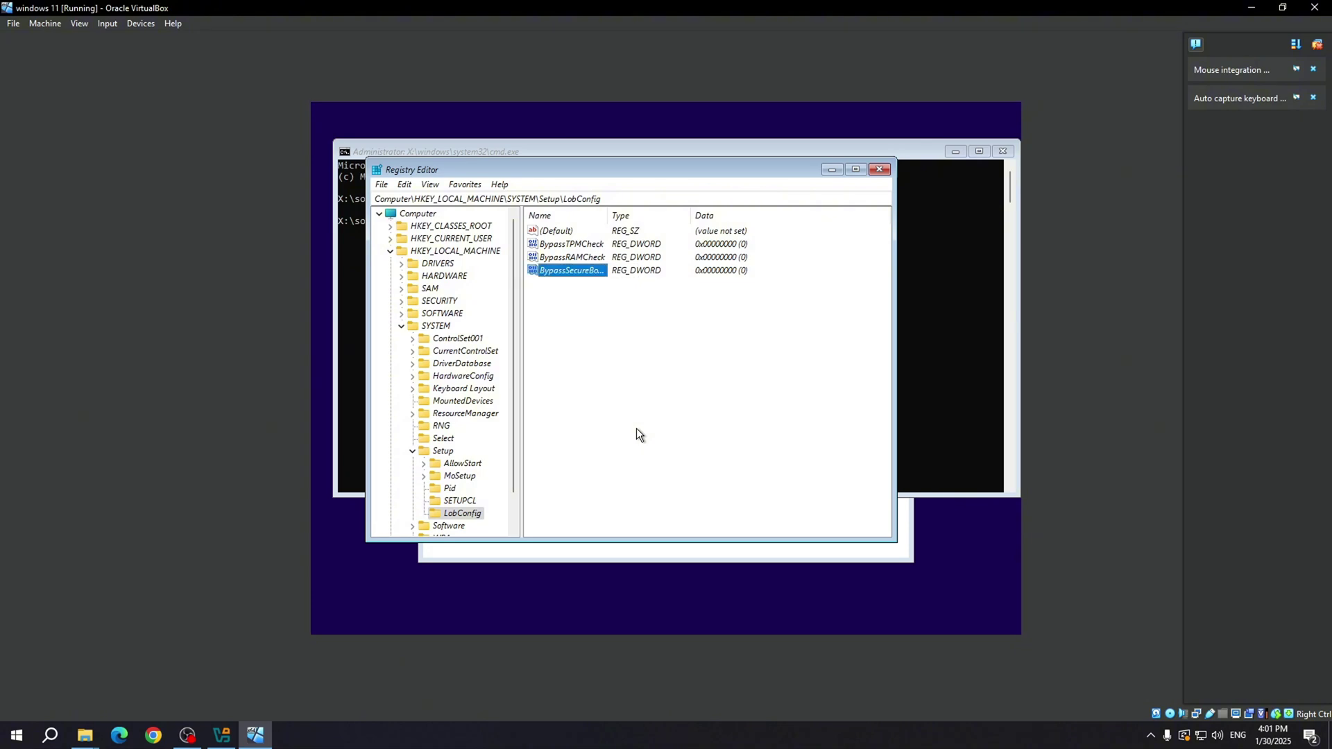
{"action": "left_click", "coordinate": [661, 364]}
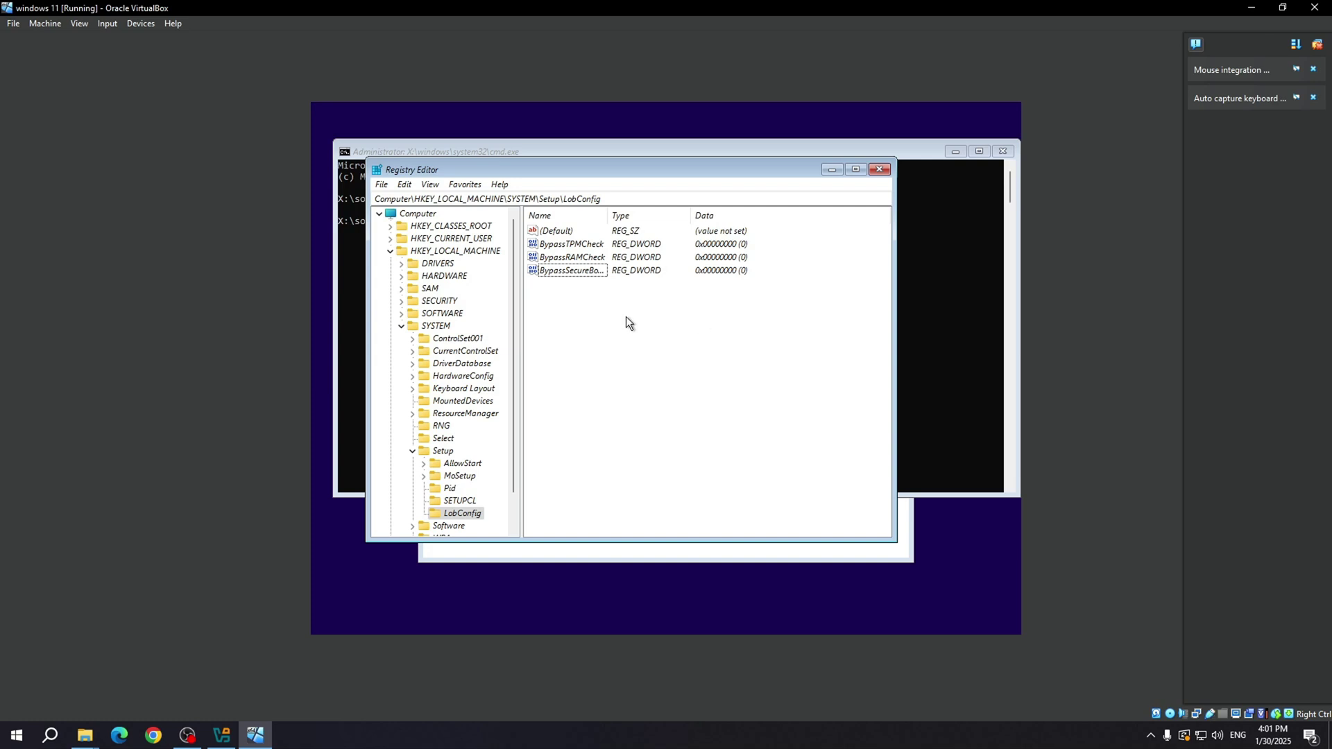
{"action": "right_click", "coordinate": [572, 270]}
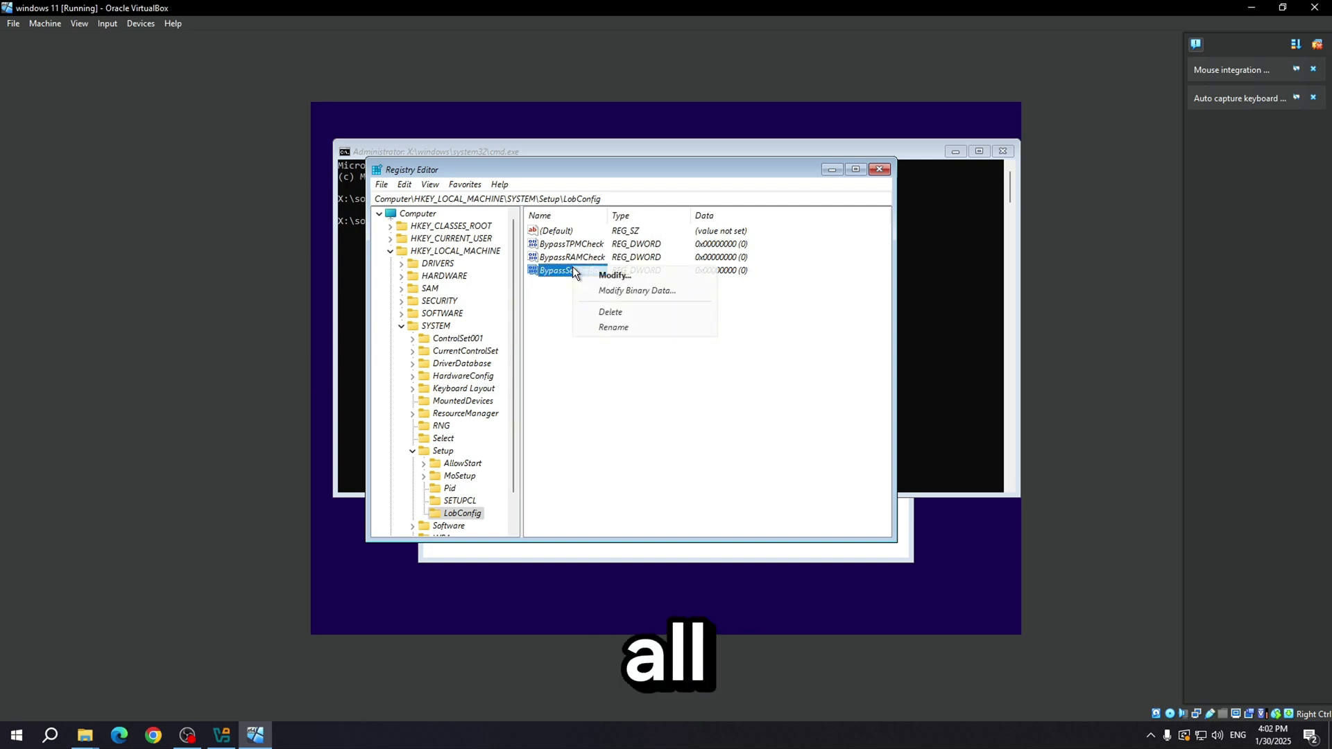
{"action": "left_click", "coordinate": [636, 276]}
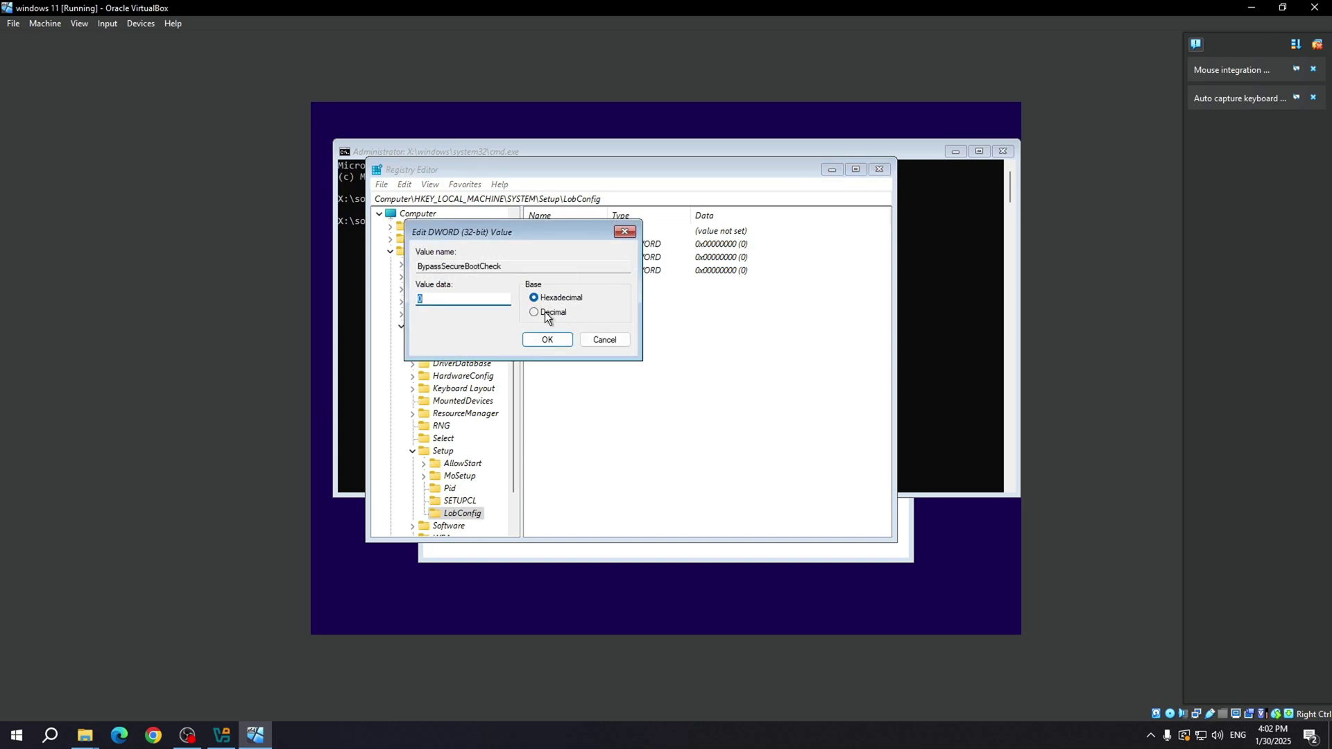
{"action": "key", "text": "Right"}
{"action": "left_click", "coordinate": [545, 341]}
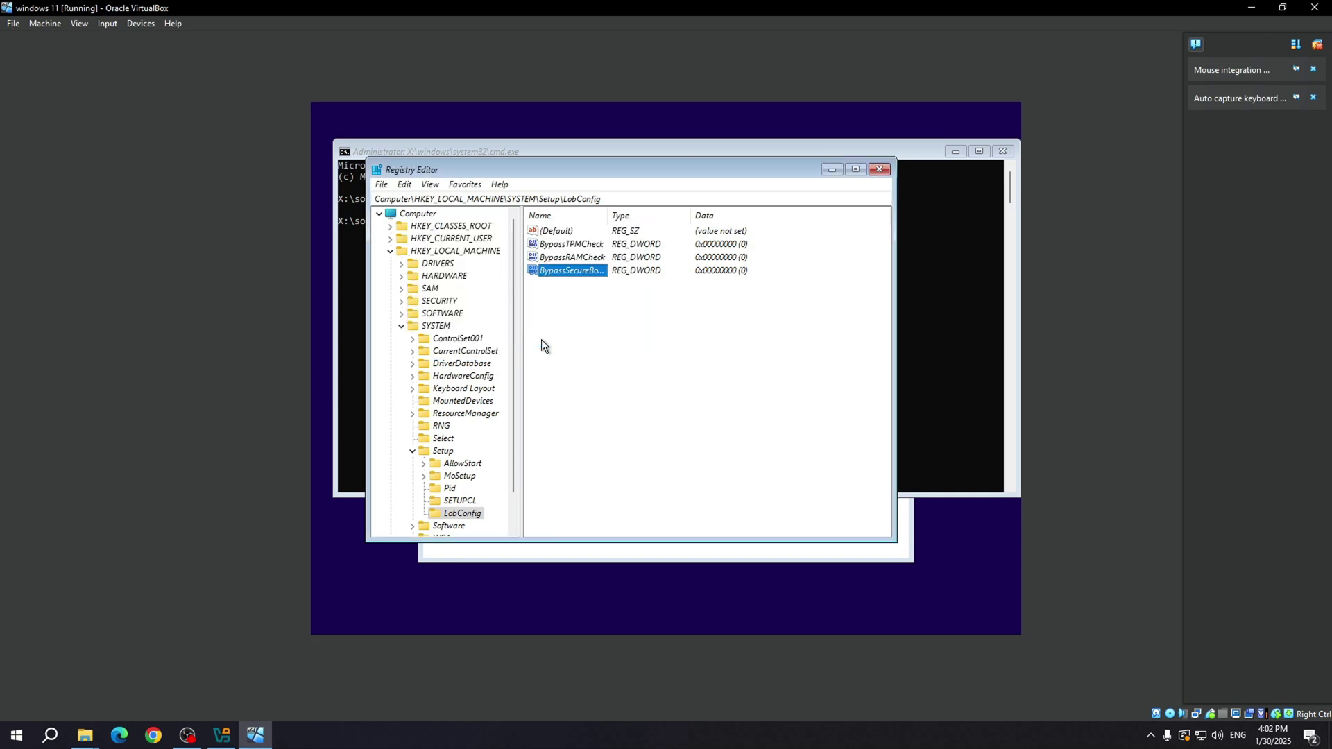
- Set the value data of BypassSecureBootCheck to 1, keeping the hexadecimal base
{"action": "right_click", "coordinate": [588, 270]}
{"action": "left_click", "coordinate": [620, 275]}
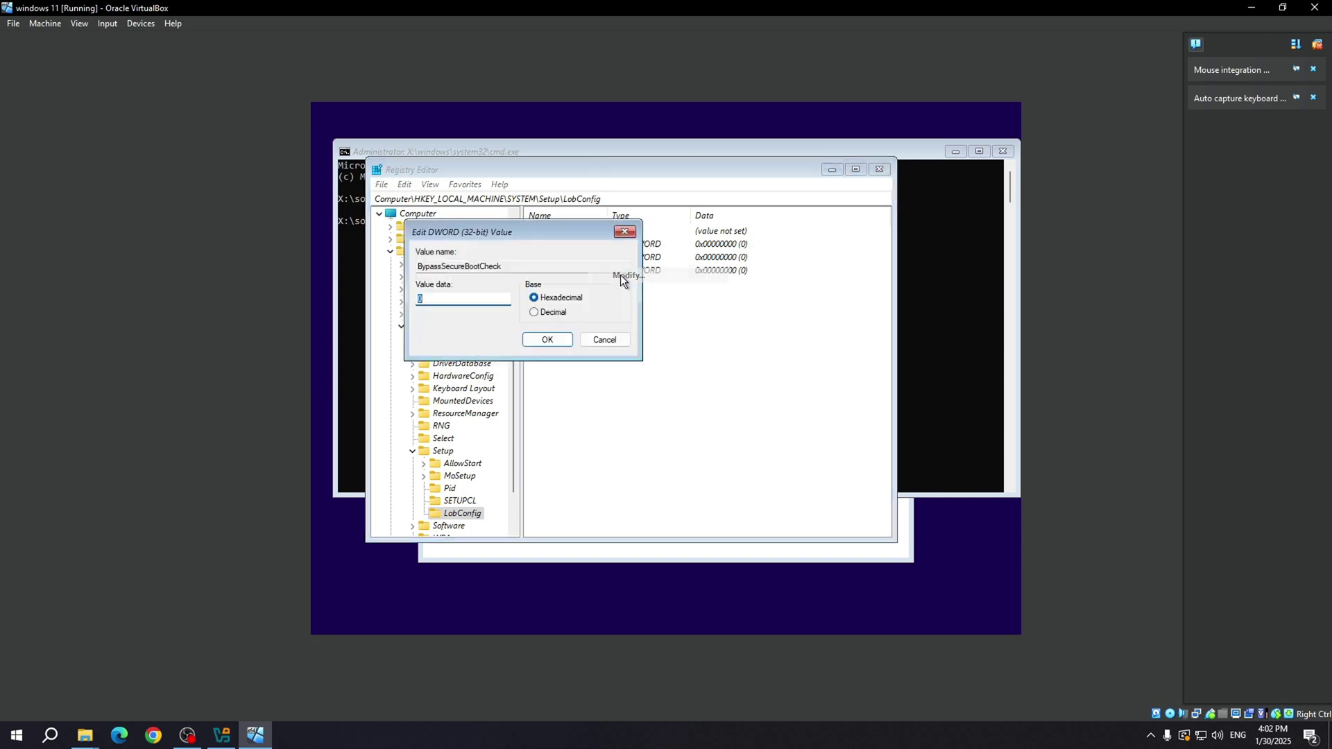
{"action": "left_click", "coordinate": [451, 300]}
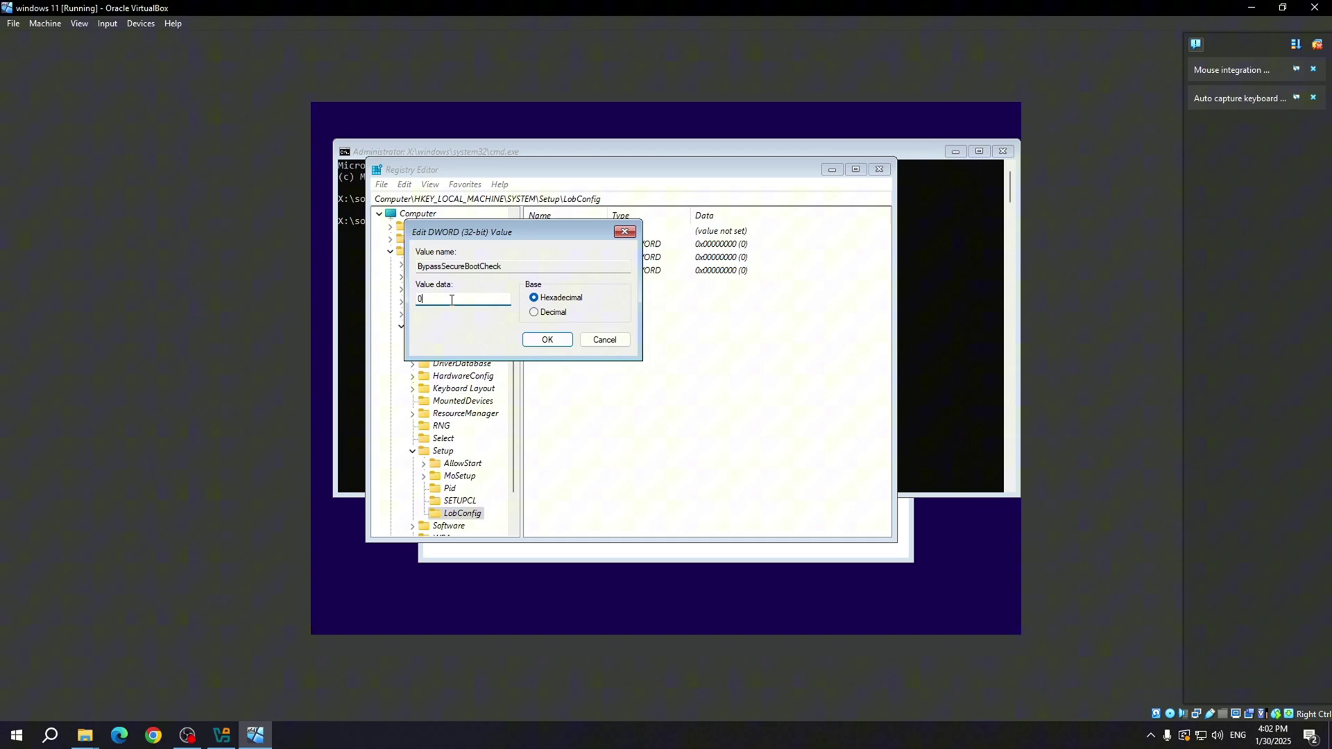
{"action": "left_click", "coordinate": [549, 312]}
{"action": "left_click", "coordinate": [538, 301]}
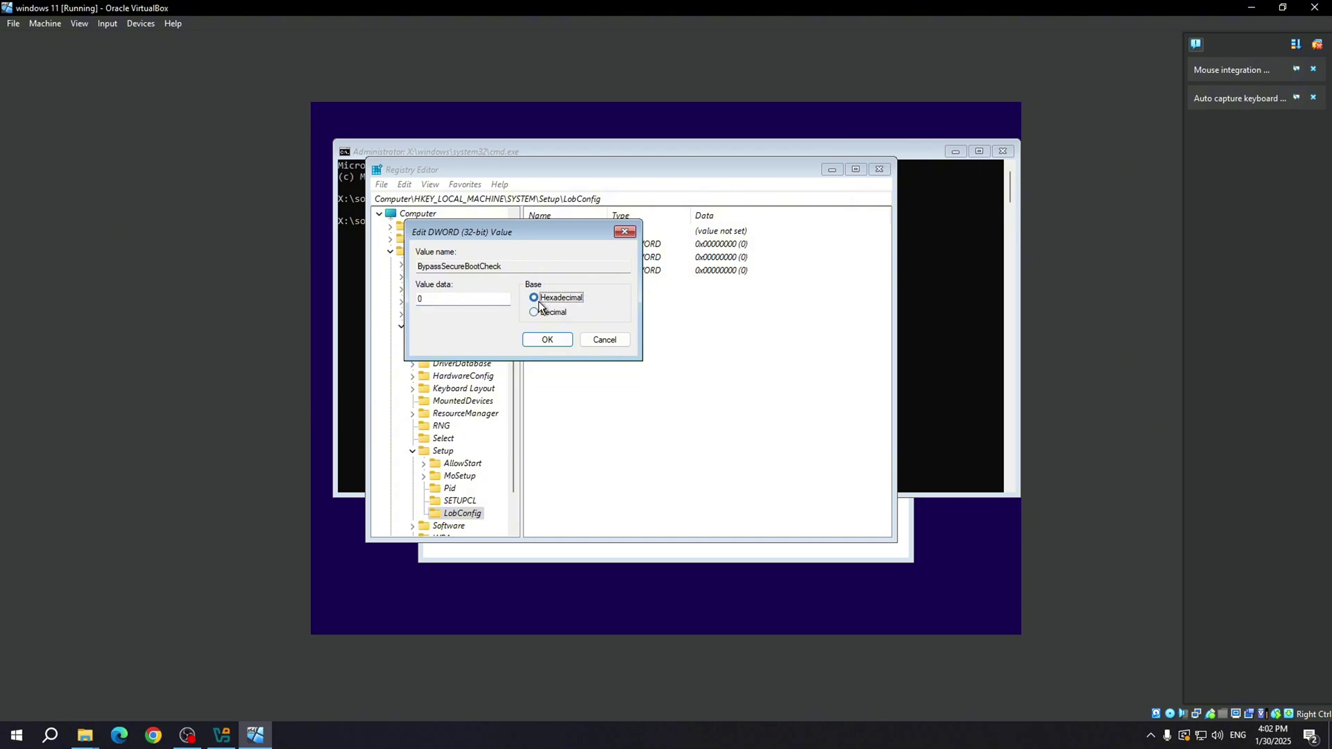
{"action": "double_click", "coordinate": [483, 299]}
{"action": "left_click", "coordinate": [548, 336]}
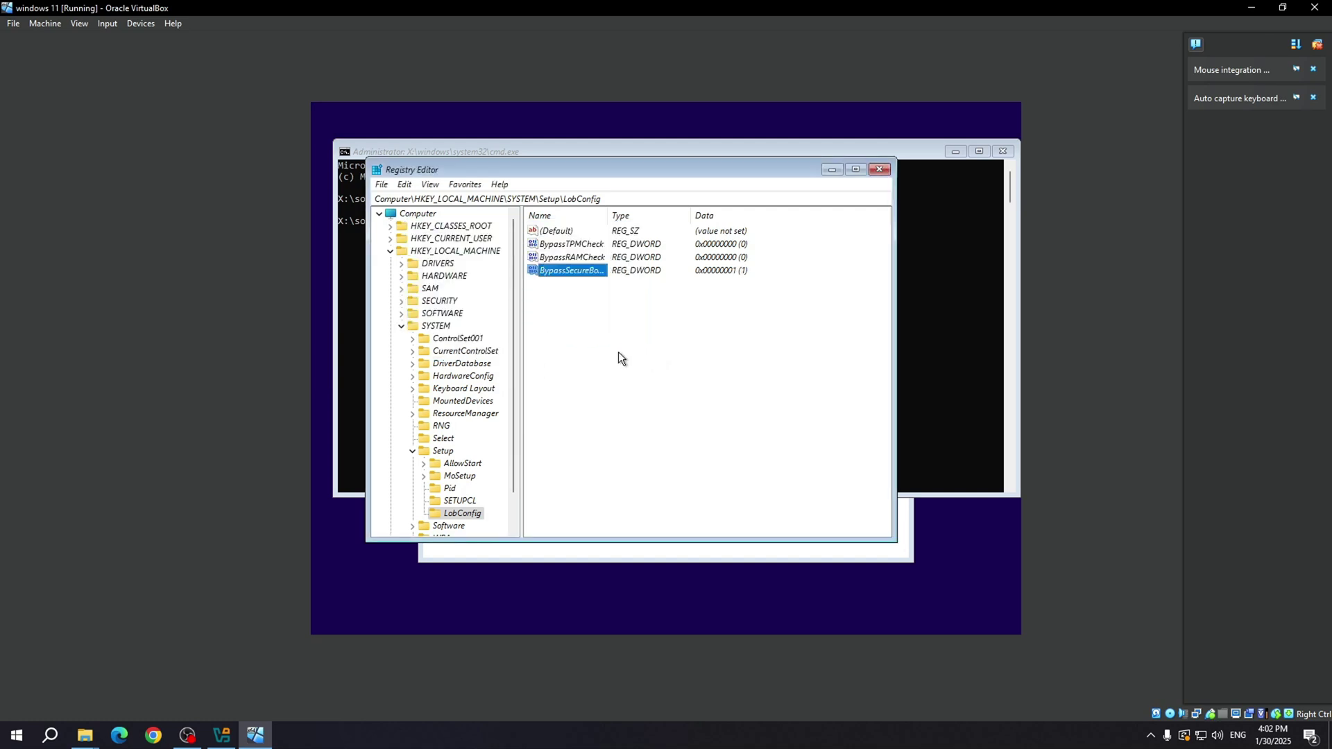
- Set the value data of BypassRAMCheck to 1
{"action": "left_click", "coordinate": [673, 258]}
{"action": "right_click", "coordinate": [555, 258]}
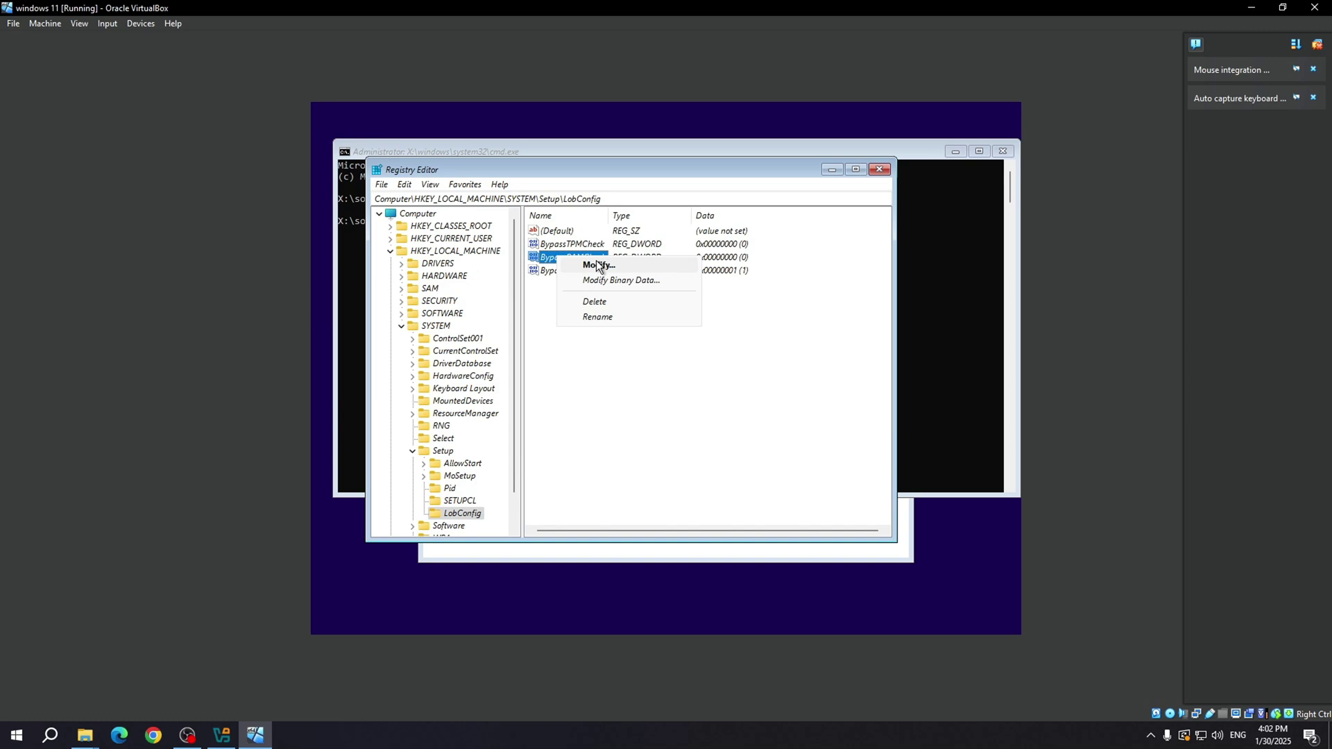
{"action": "left_click", "coordinate": [598, 267]}
{"action": "type", "text": "1"}
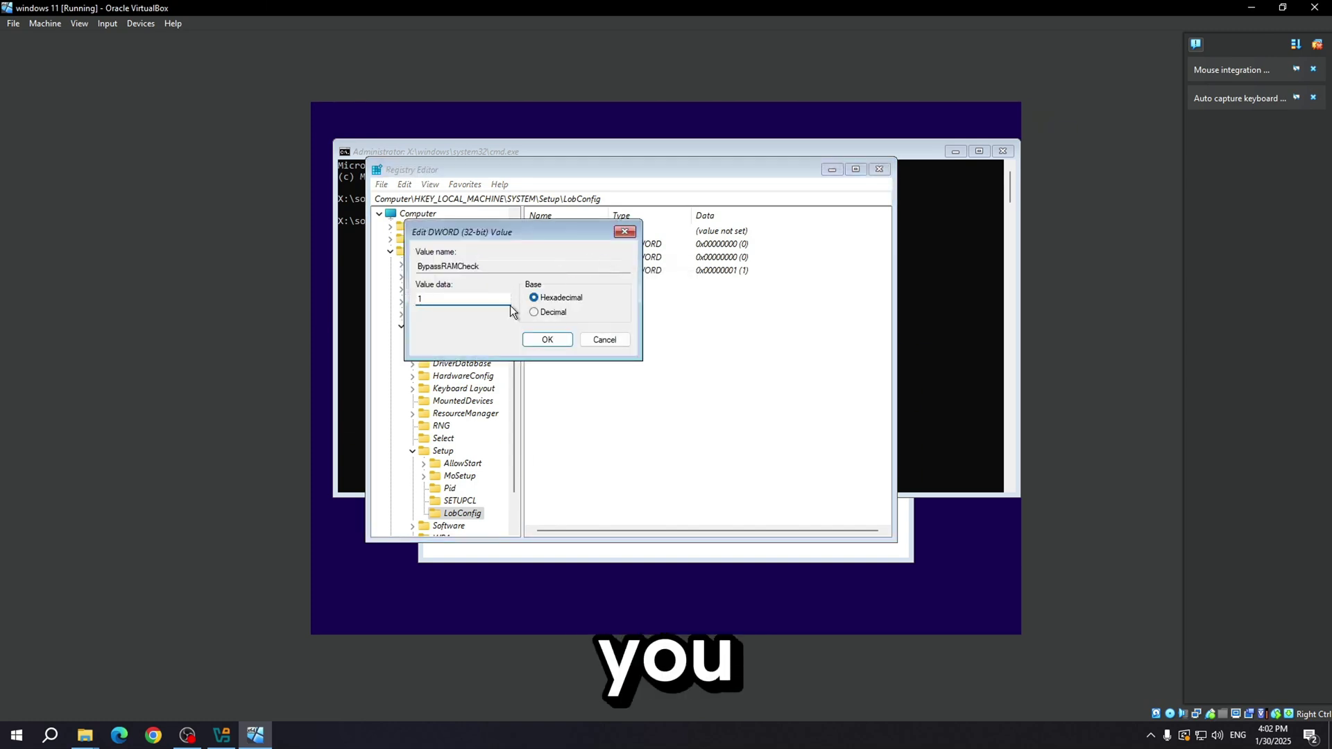
{"action": "left_click", "coordinate": [547, 339]}
- Set the value data of BypassTPMCheck to 1
{"action": "right_click", "coordinate": [591, 245]}
{"action": "left_click", "coordinate": [598, 256]}
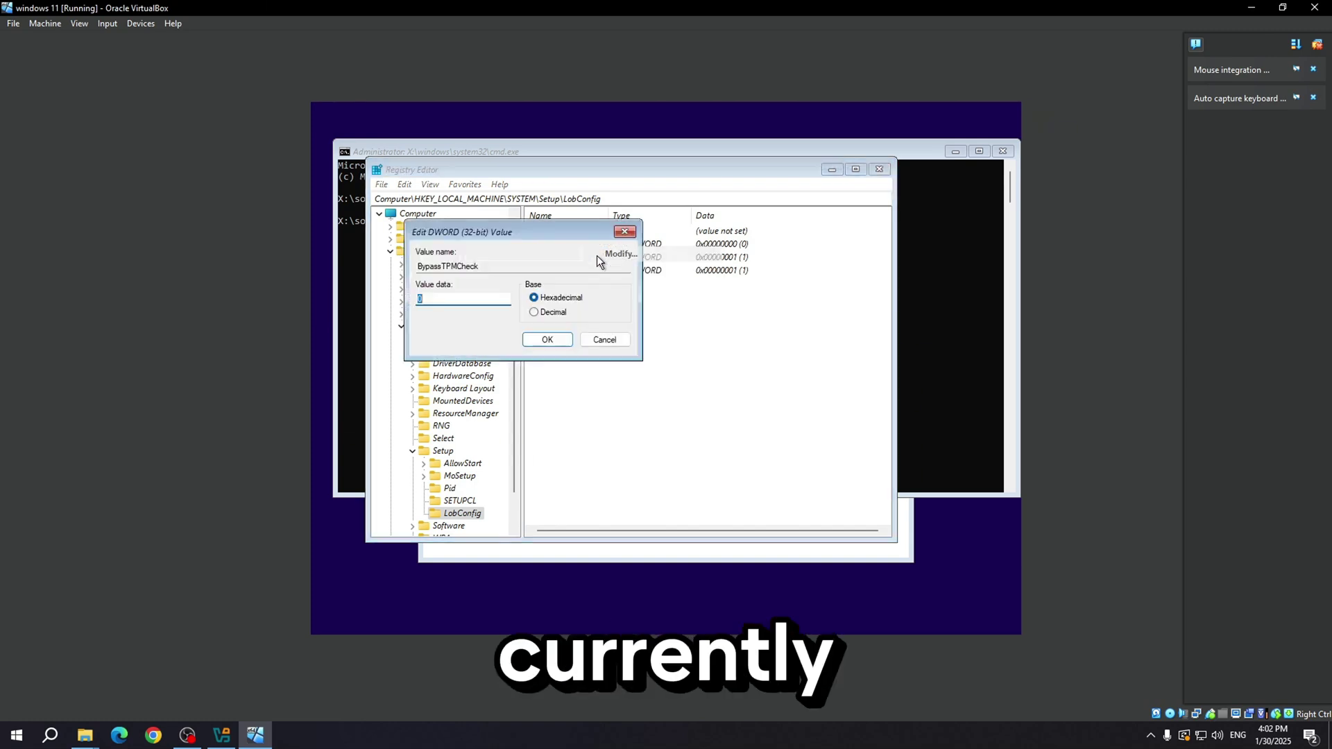
{"action": "type", "text": "1"}
{"action": "left_click", "coordinate": [552, 338]}
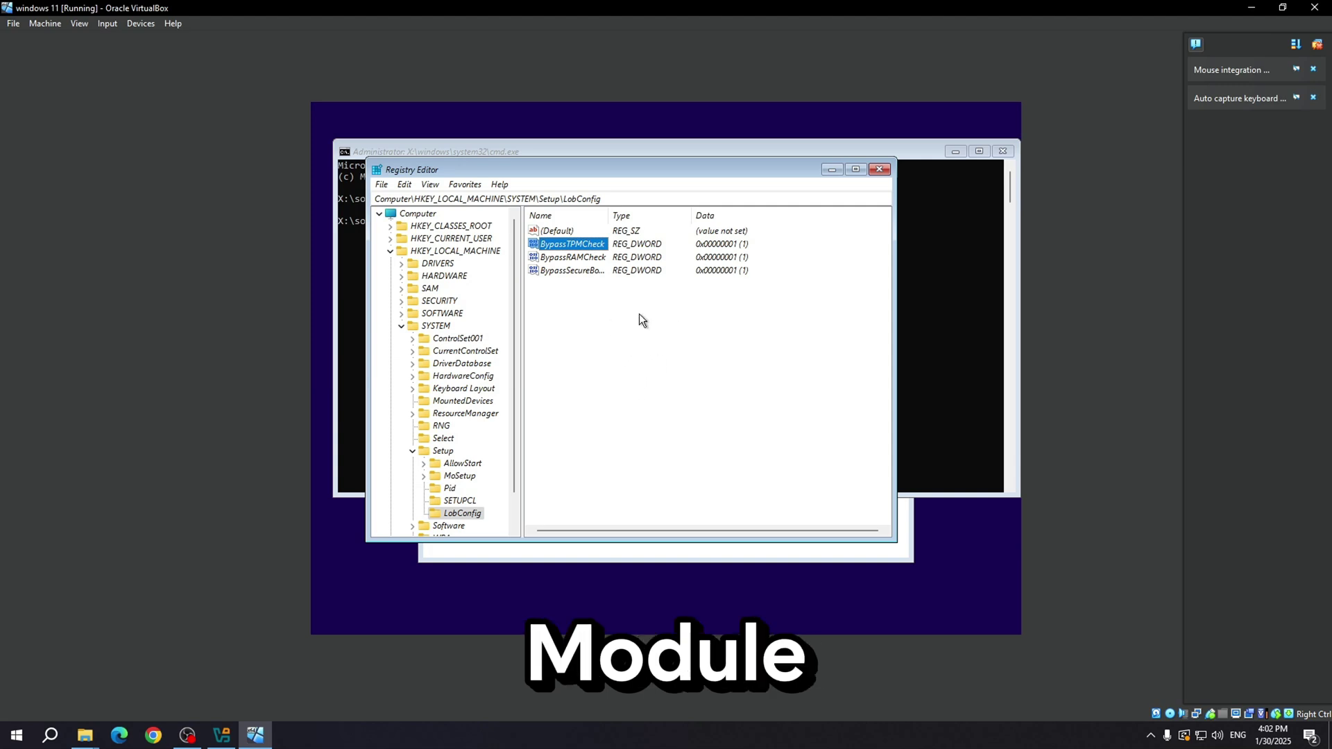
- Close the Registry Editor to return to the command prompt
{"action": "left_click_drag", "start_coordinate": [685, 340], "coordinate": [543, 215]}
{"action": "left_click", "coordinate": [607, 384]}
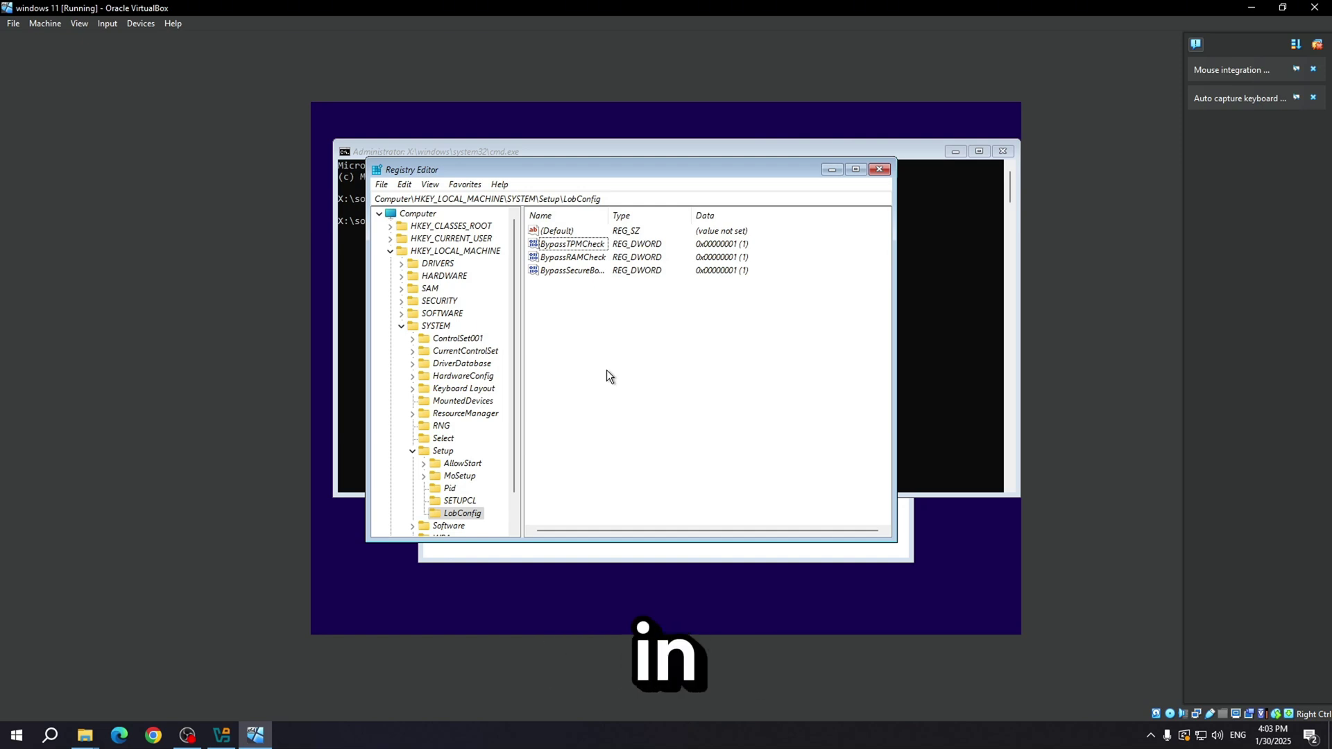
{"action": "left_click", "coordinate": [879, 169]}
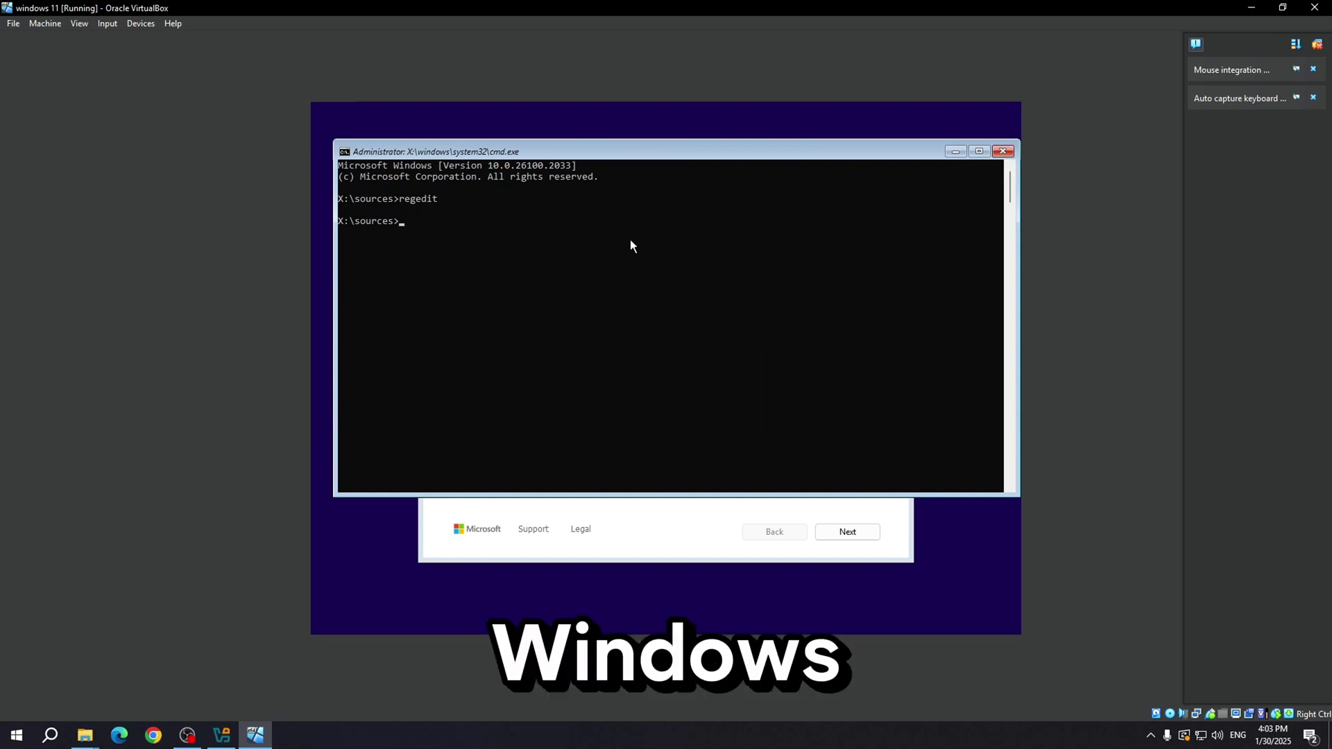
- Exit the command prompt and accept the default language and keyboard settings in Windows 11 Setup
{"action": "type", "text": "exit"}
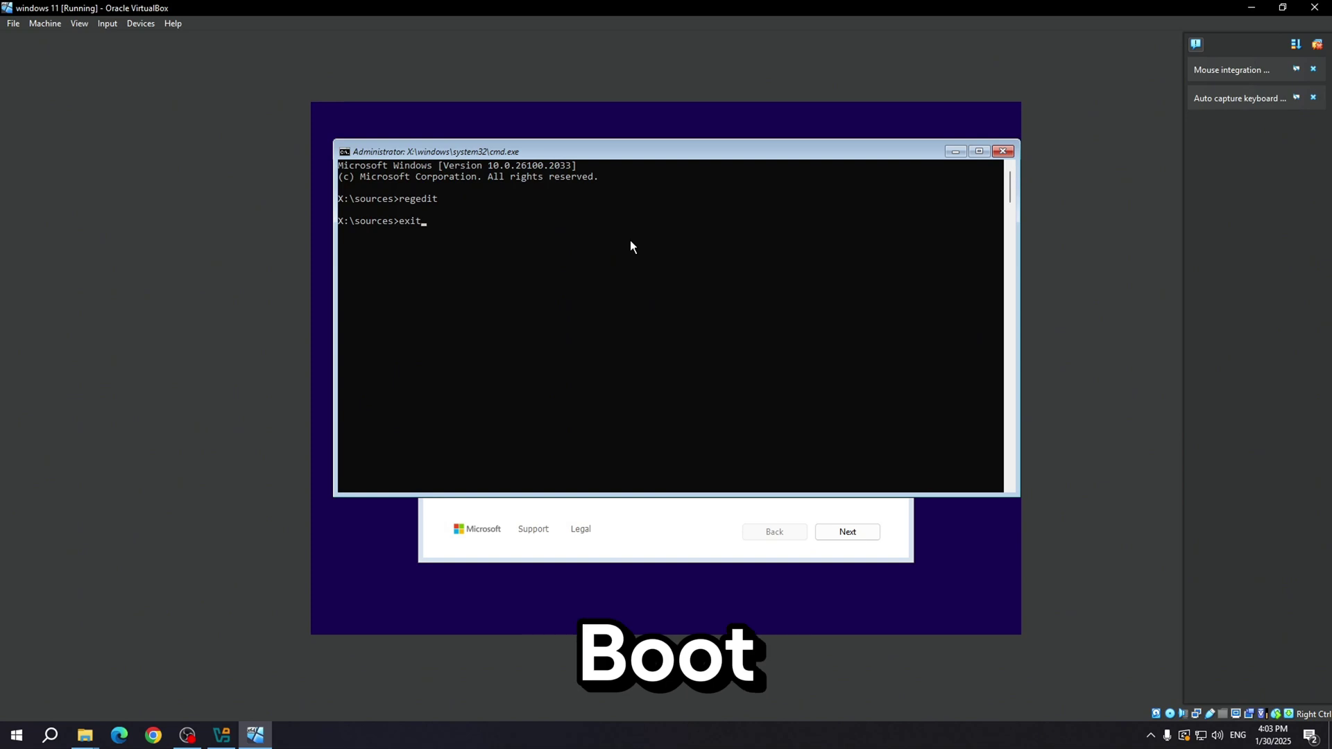
{"action": "key", "text": "Return"}
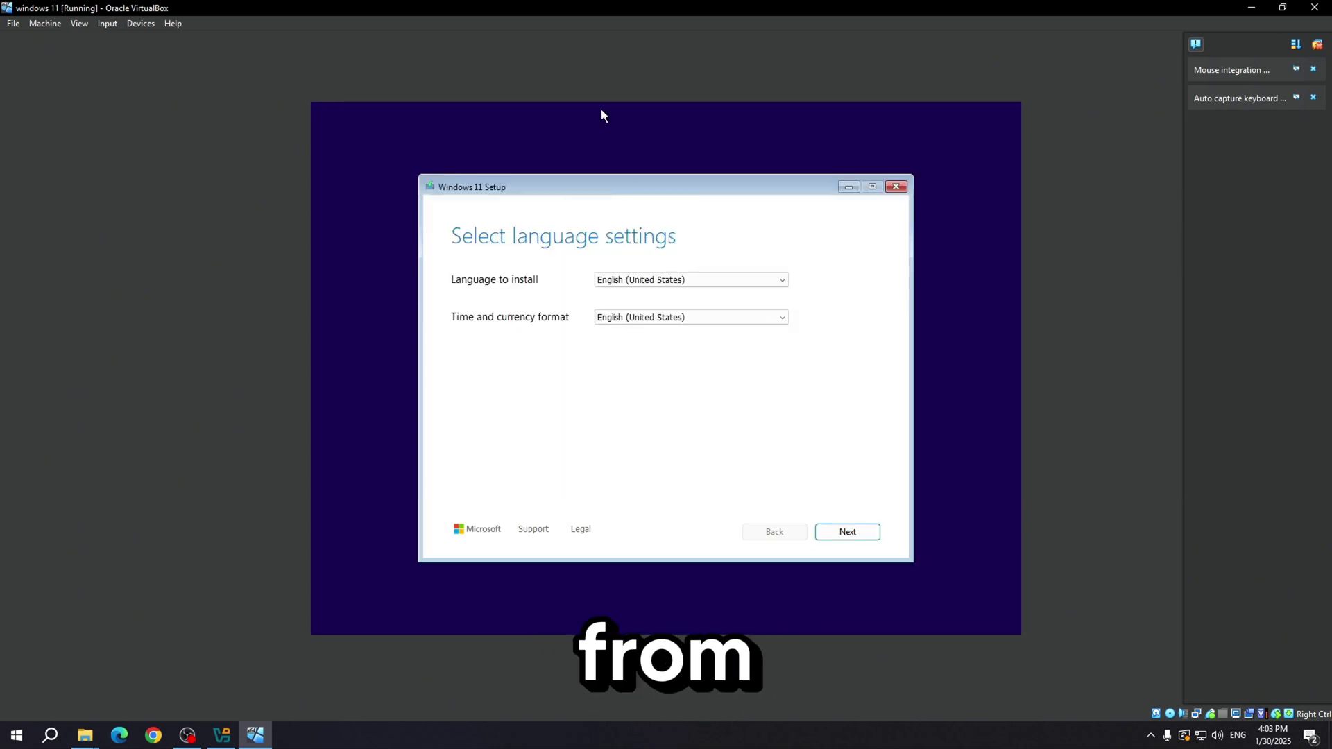
{"action": "left_click", "coordinate": [848, 533]}
{"action": "left_click", "coordinate": [848, 533]}
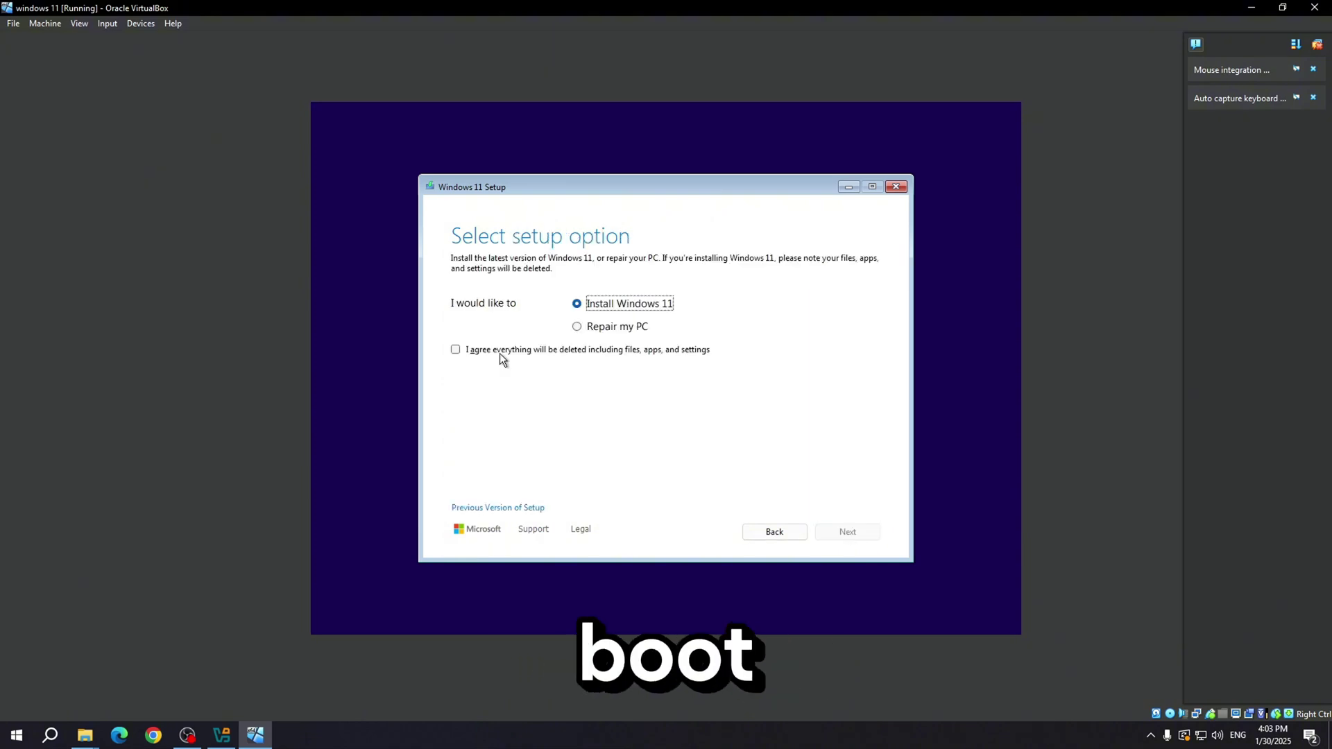
- Try to install Windows 11 Pro without a product key, agreeing that everything will be deleted, and close the setup
{"action": "left_click", "coordinate": [489, 351]}
{"action": "left_click", "coordinate": [845, 531]}
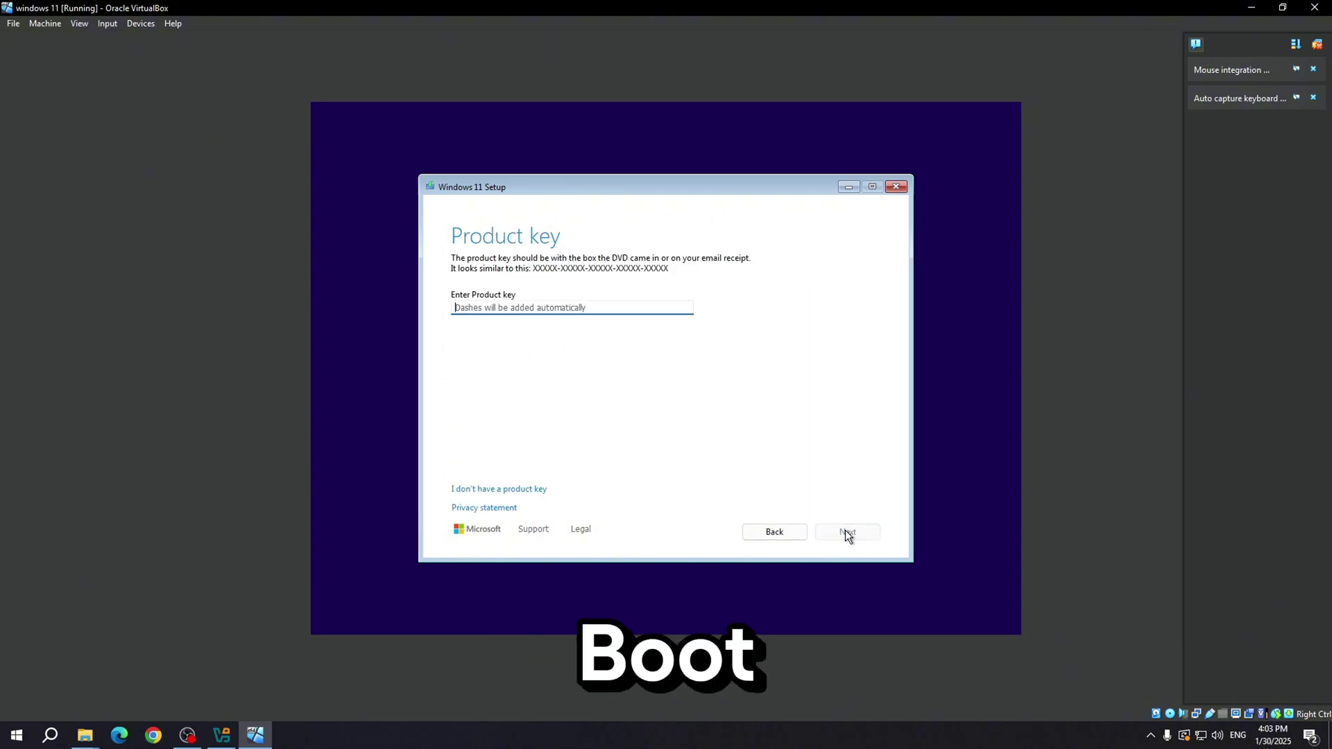
{"action": "left_click", "coordinate": [486, 490]}
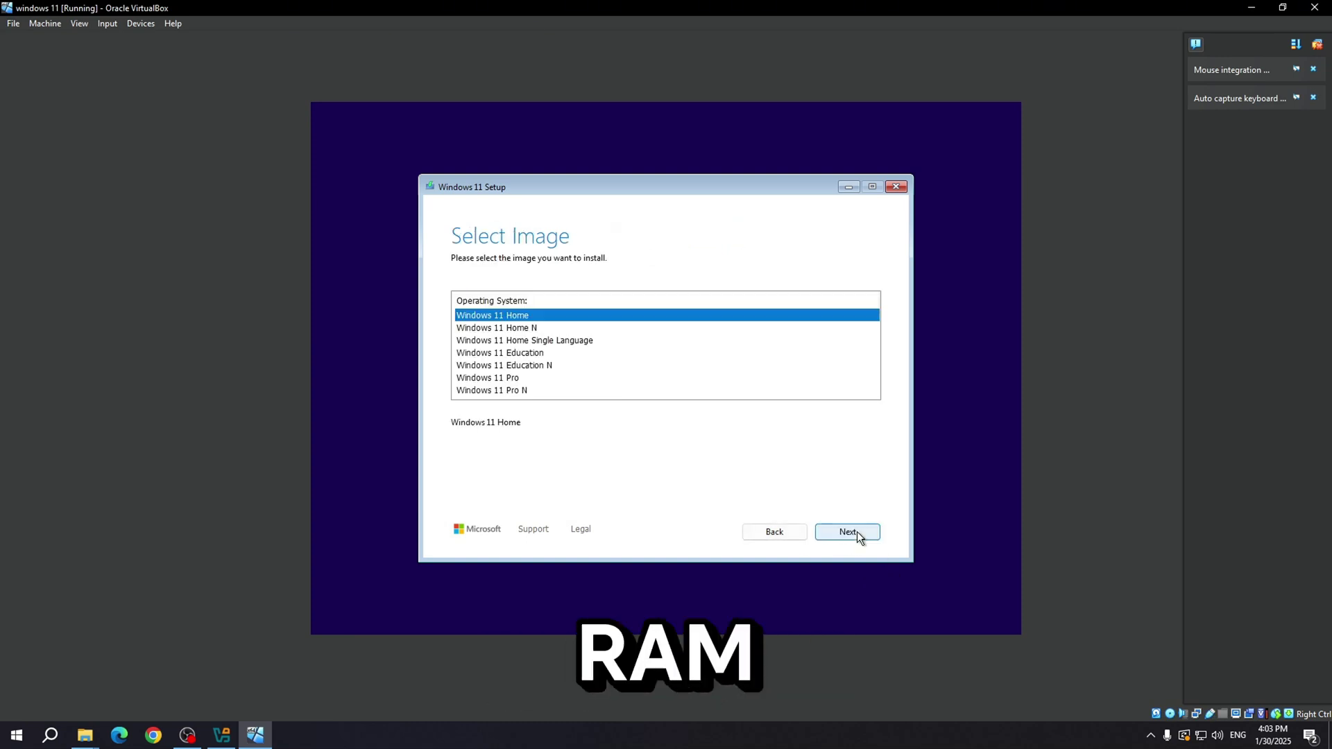
{"action": "left_click", "coordinate": [574, 379]}
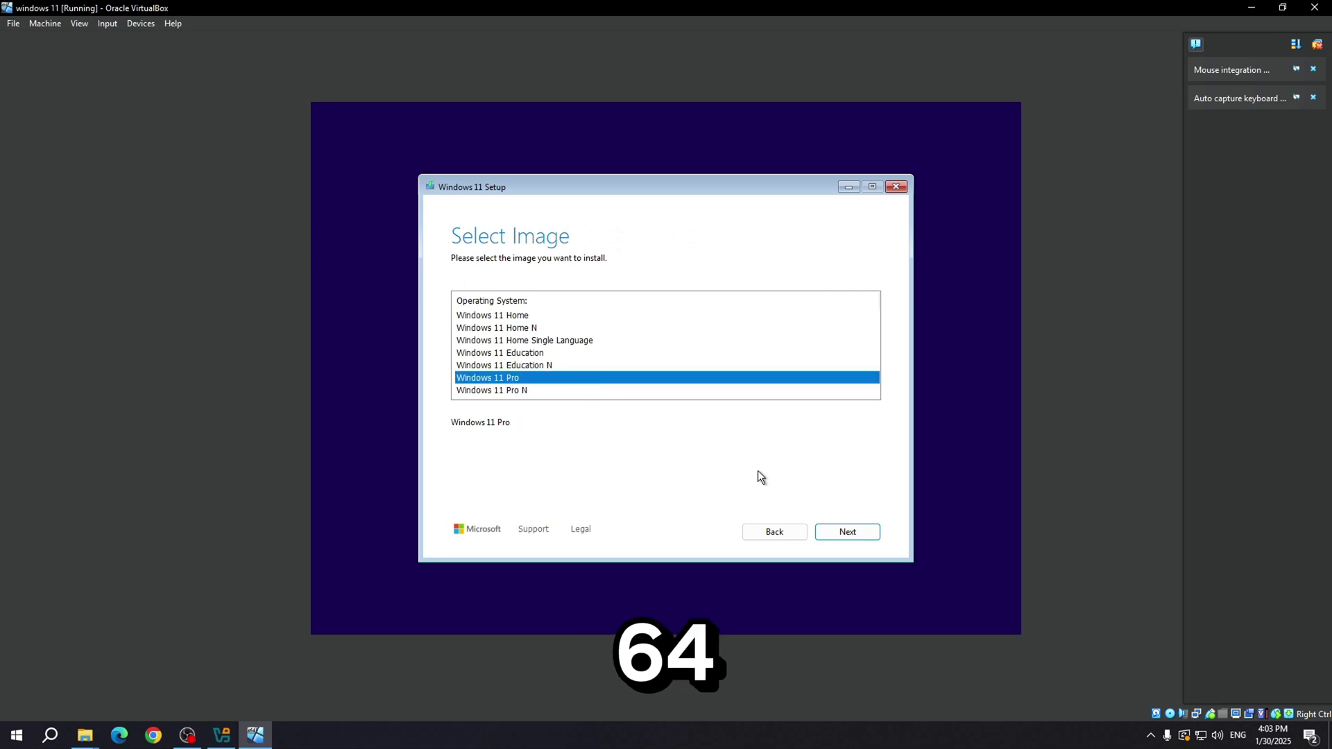
{"action": "left_click", "coordinate": [855, 534]}
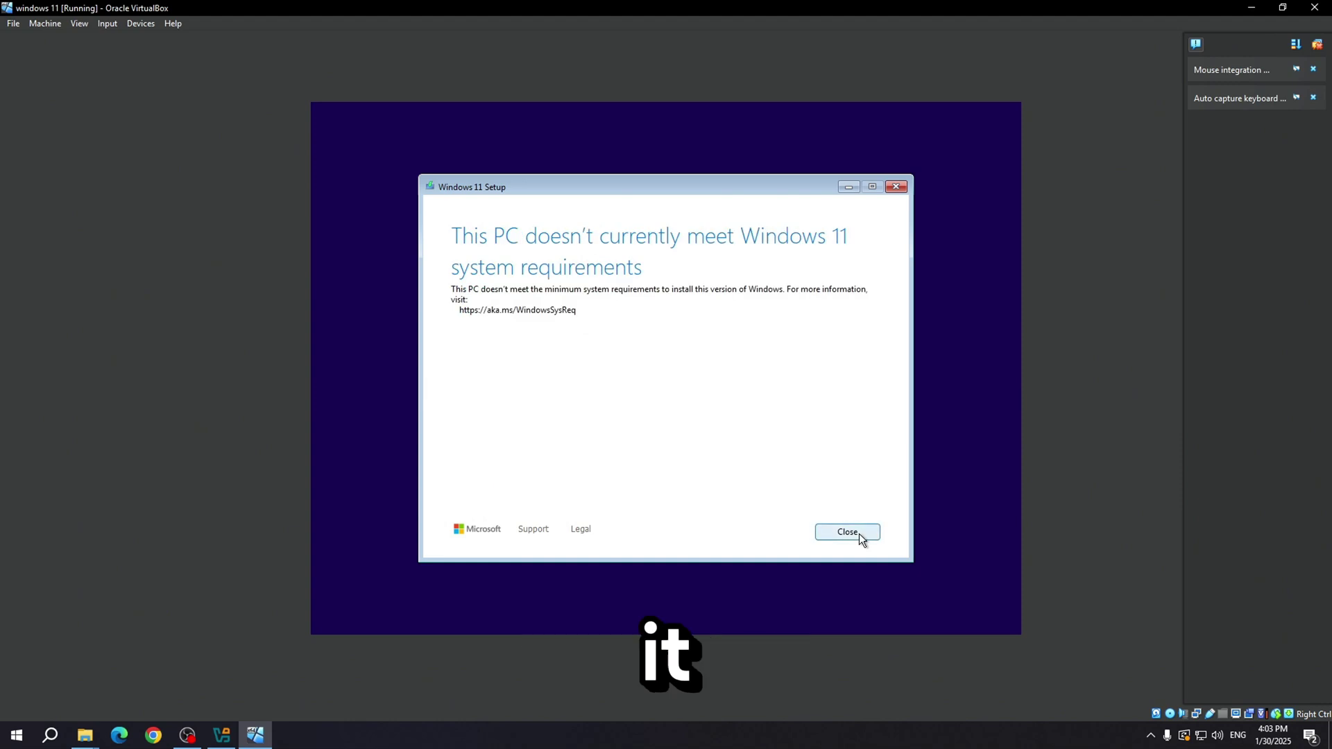
{"action": "left_click", "coordinate": [848, 533]}
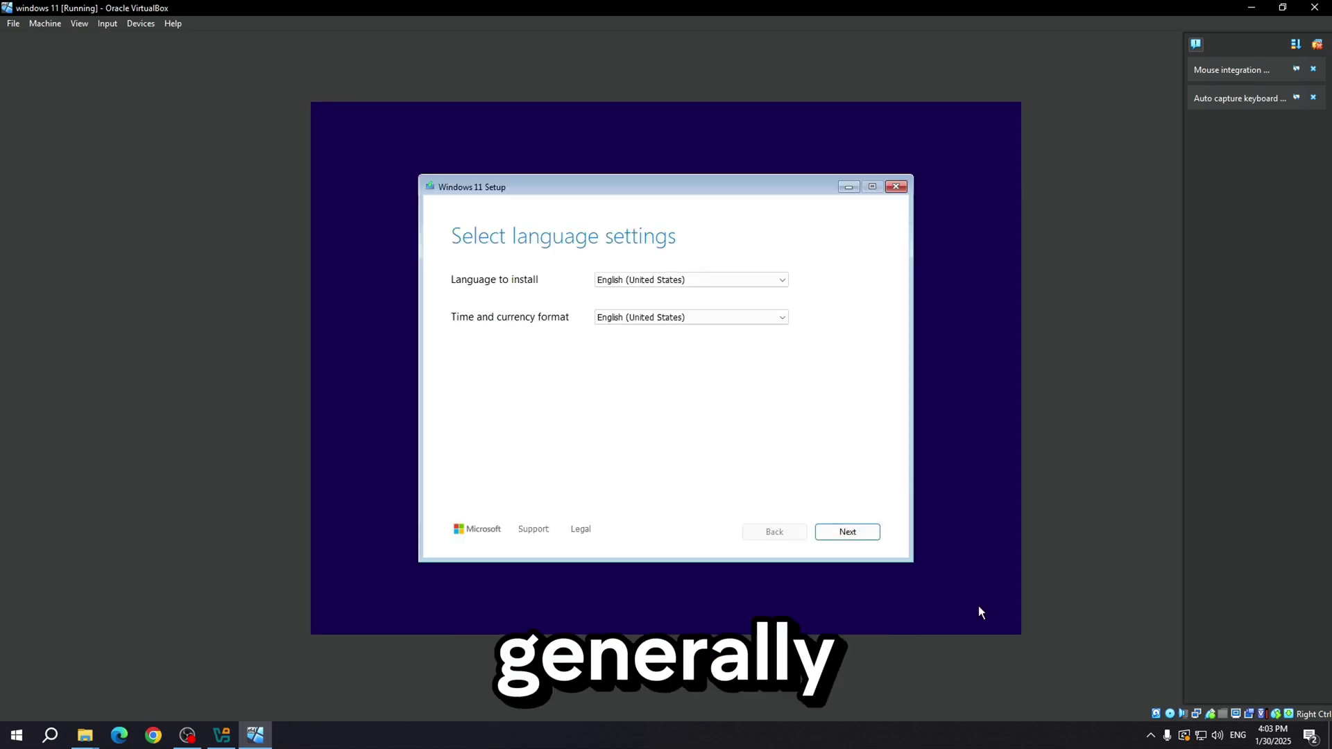
- Retry Windows 11 Setup with default language settings, agreeing to the deletion of everything and continuing without a product key
{"action": "left_click", "coordinate": [860, 534]}
{"action": "left_click", "coordinate": [850, 534]}
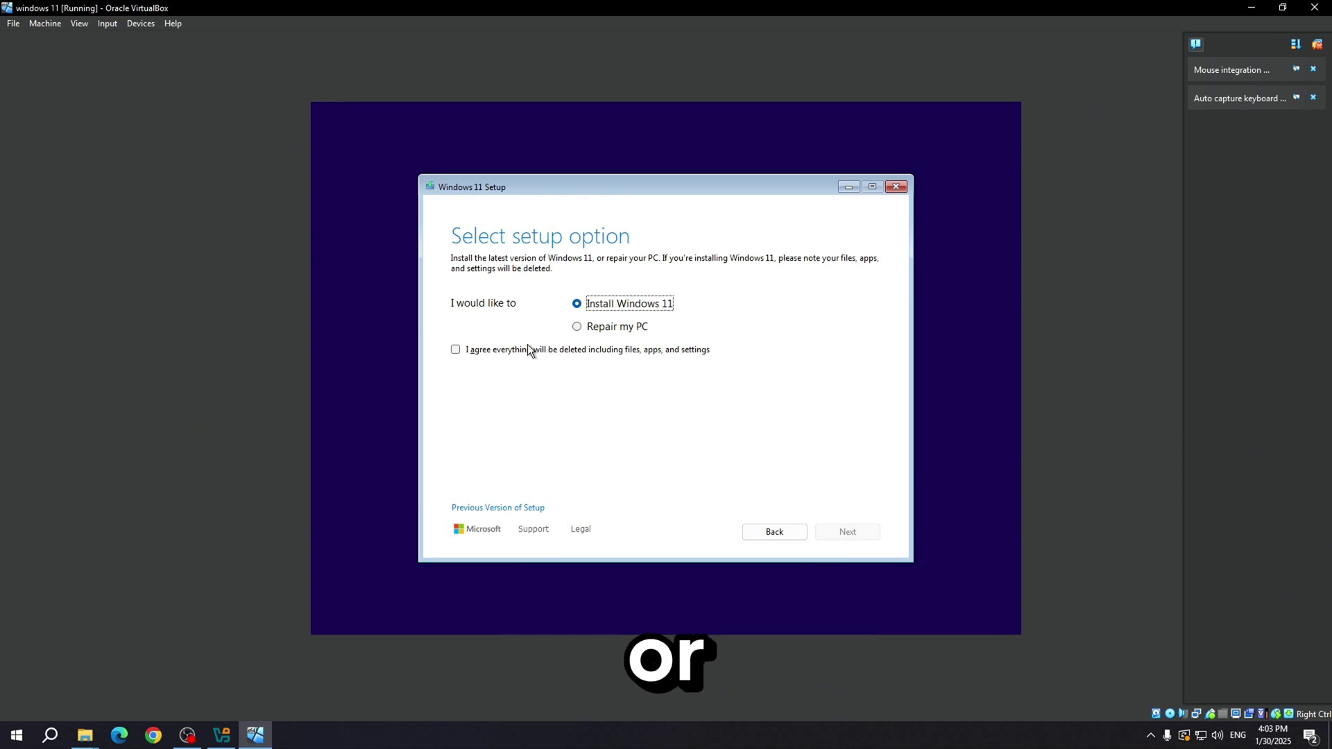
{"action": "left_click", "coordinate": [529, 349]}
{"action": "left_click", "coordinate": [846, 530]}
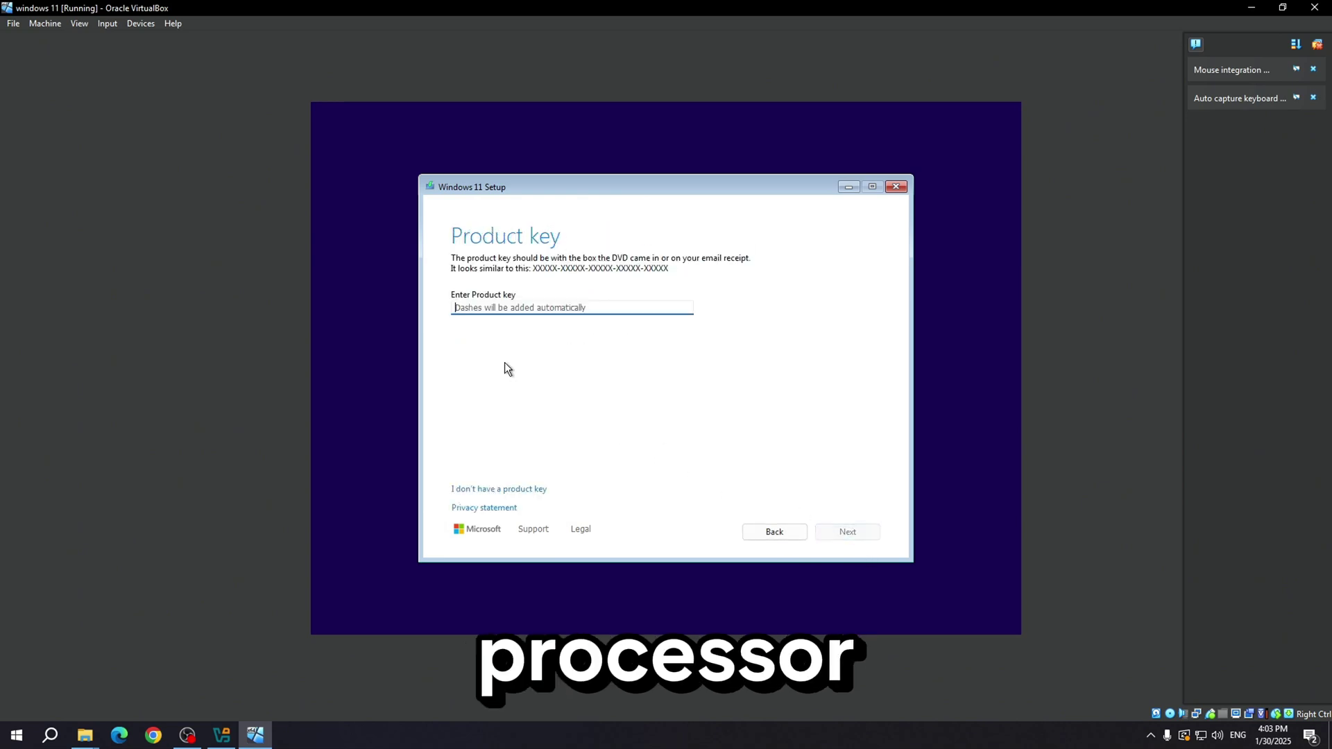
{"action": "left_click", "coordinate": [500, 490]}
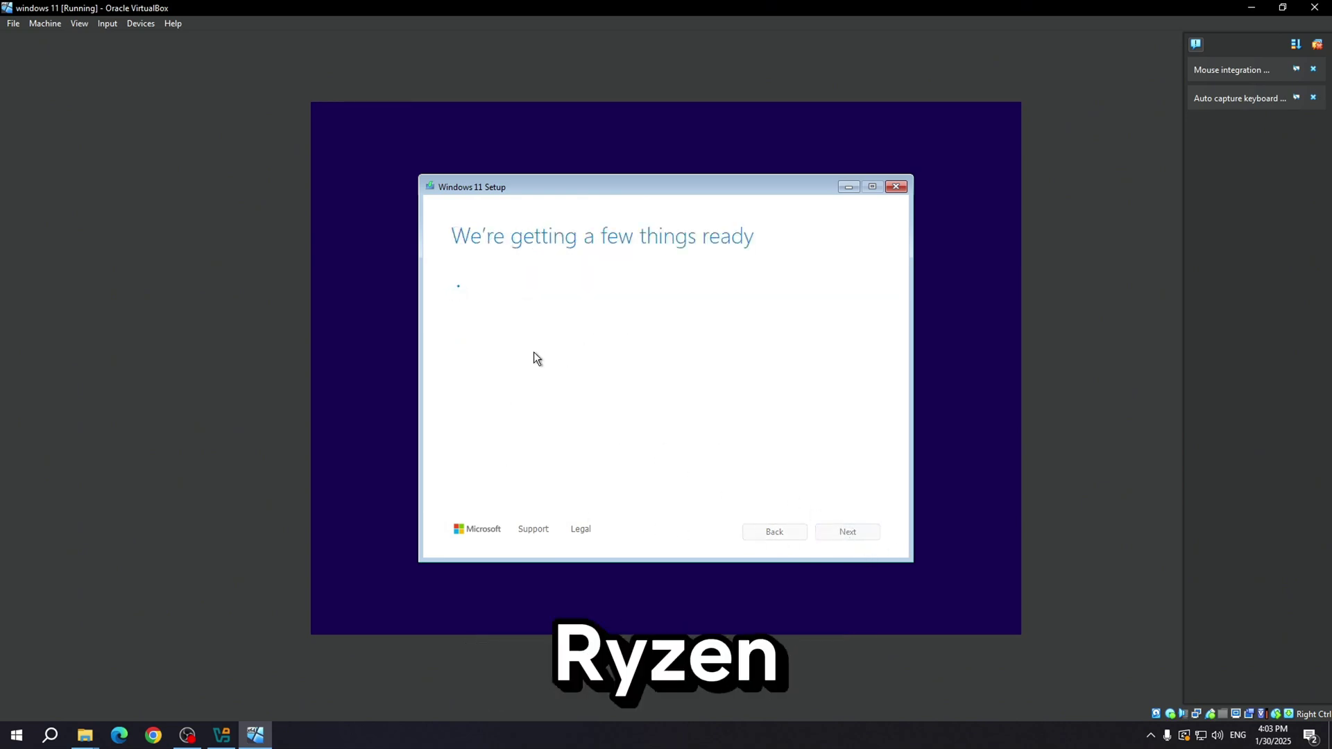
{"action": "left_click", "coordinate": [846, 533]}
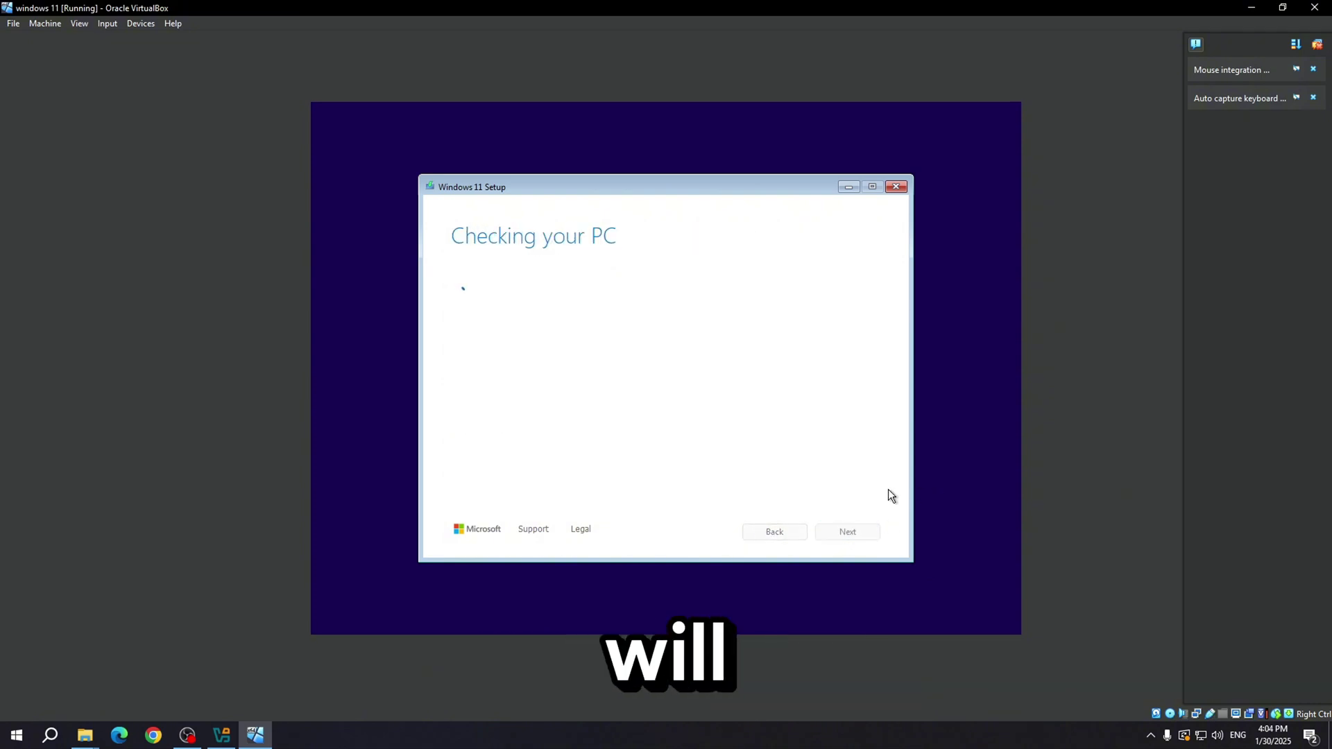
- Close Windows 11 Setup and power off the virtual machine
{"action": "left_click", "coordinate": [885, 188]}
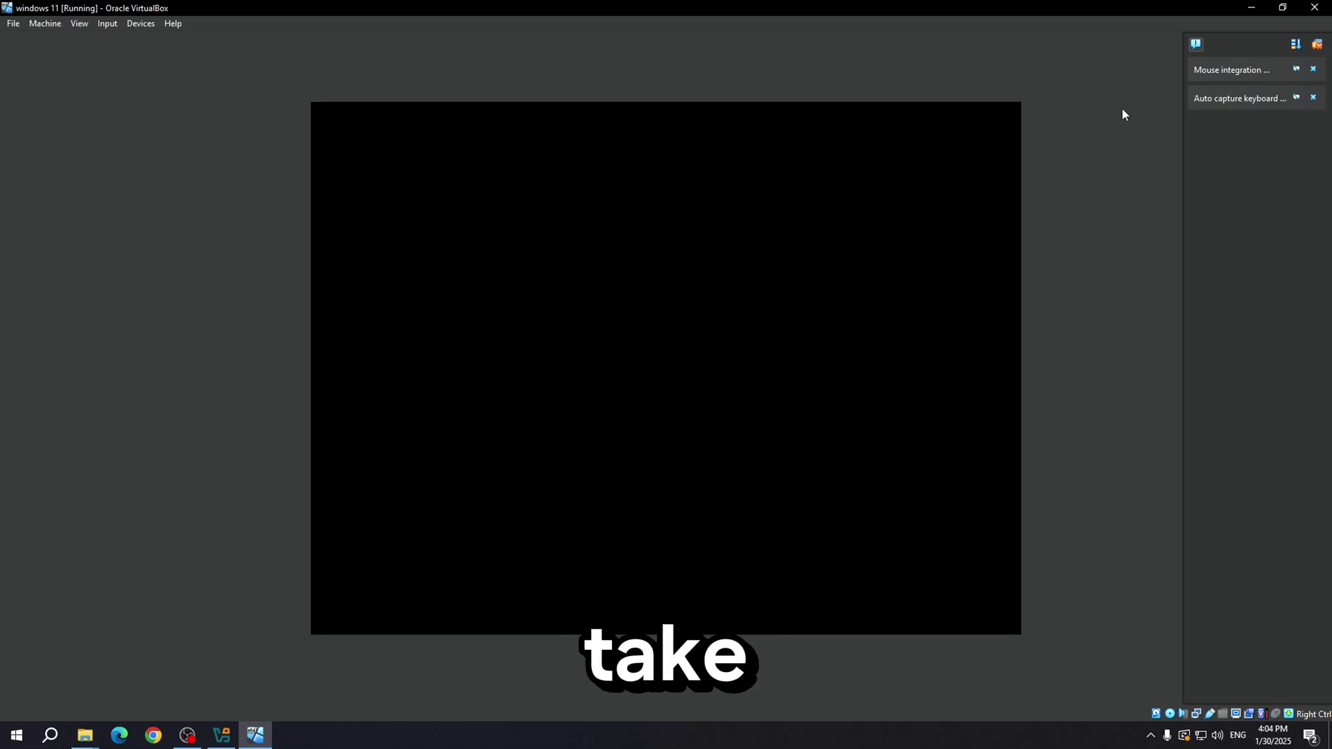
{"action": "left_click", "coordinate": [1326, 14]}
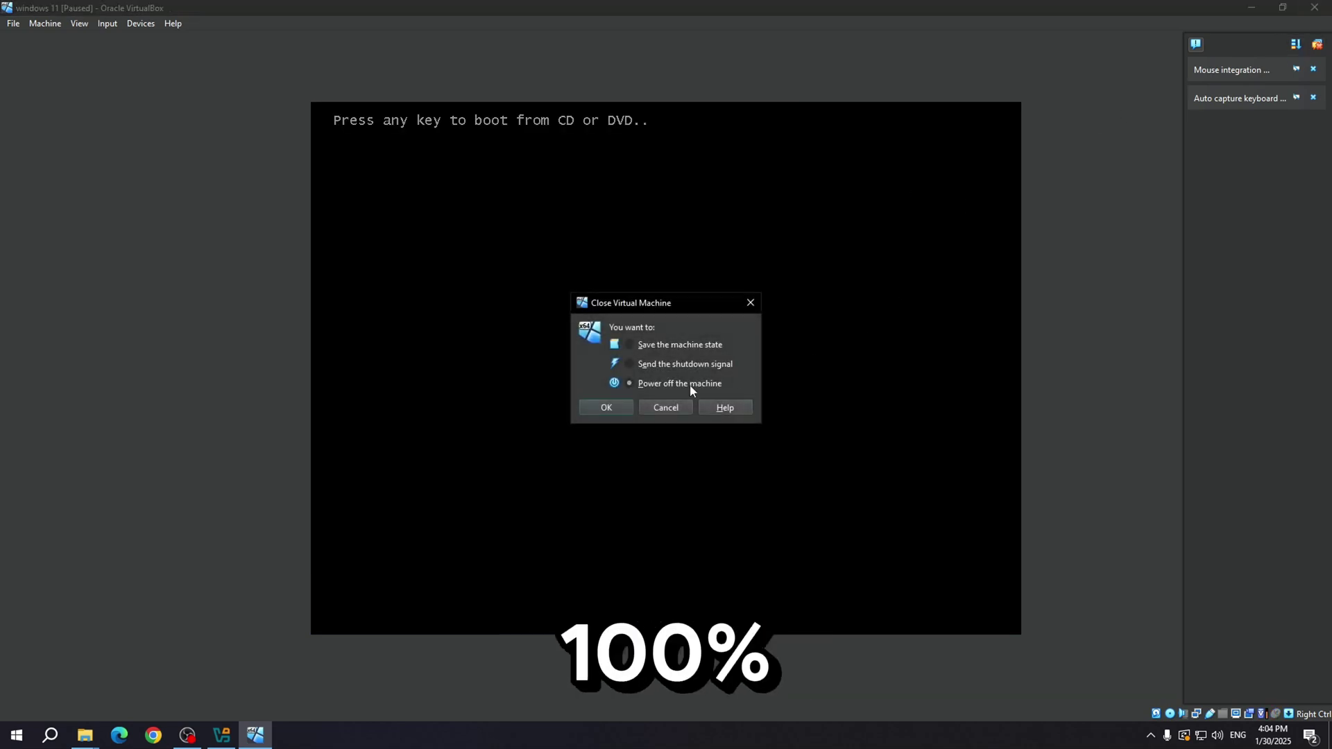
{"action": "left_click", "coordinate": [622, 407]}
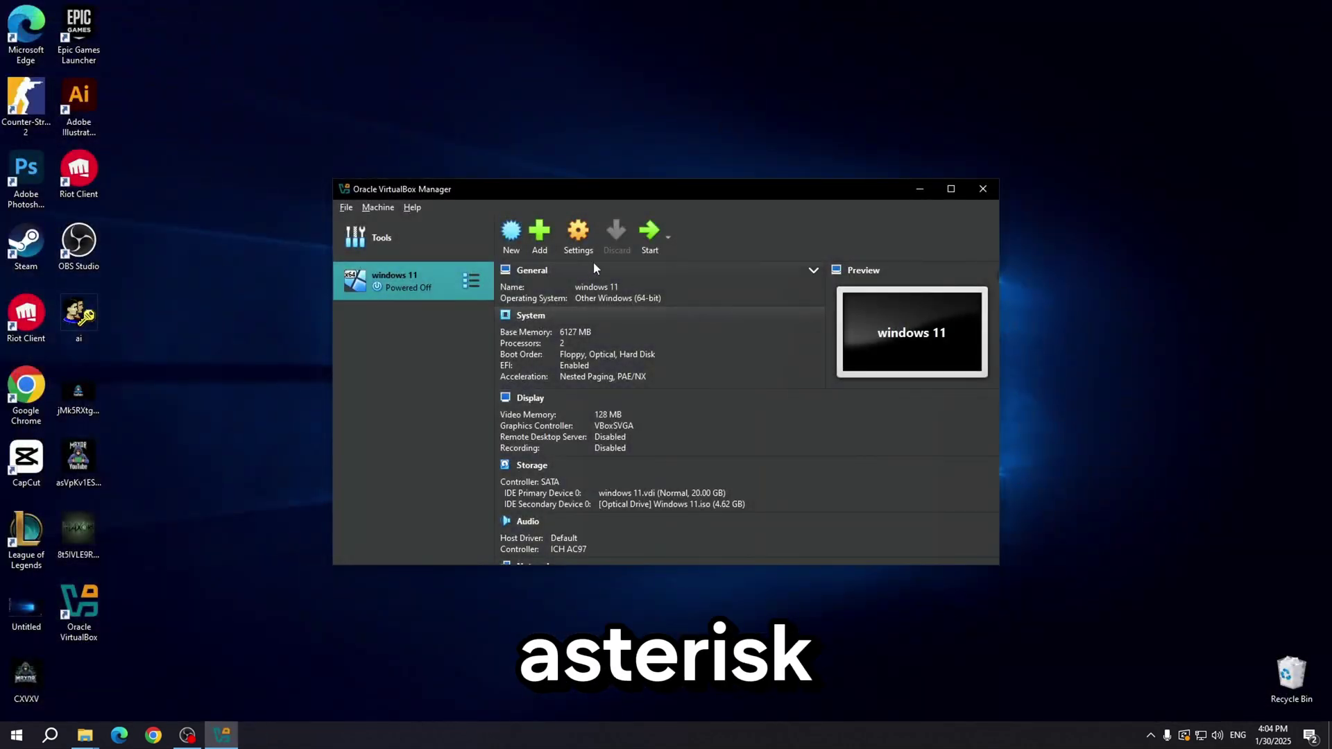
- Set the windows 11 machine's base memory to 8192 MB in its system settings
{"action": "left_click", "coordinate": [573, 244]}
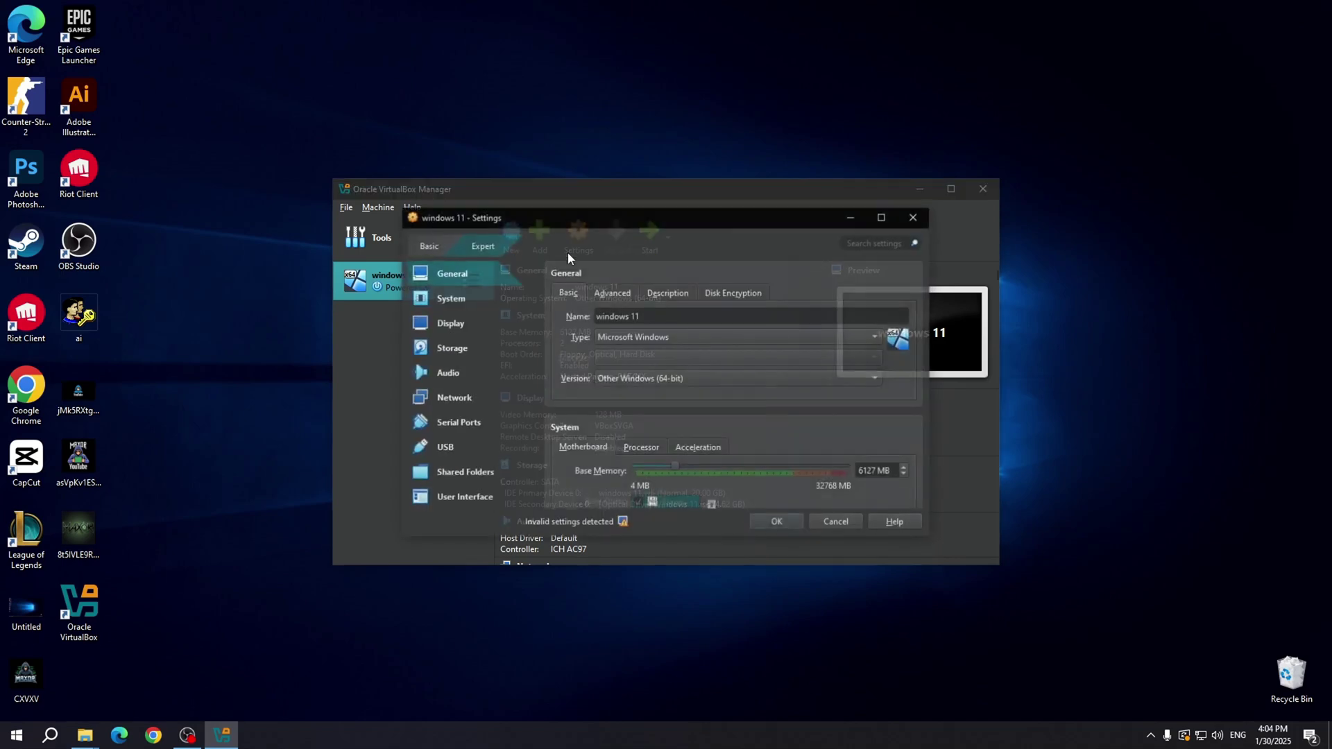
{"action": "left_click", "coordinate": [628, 292]}
{"action": "left_click", "coordinate": [667, 296]}
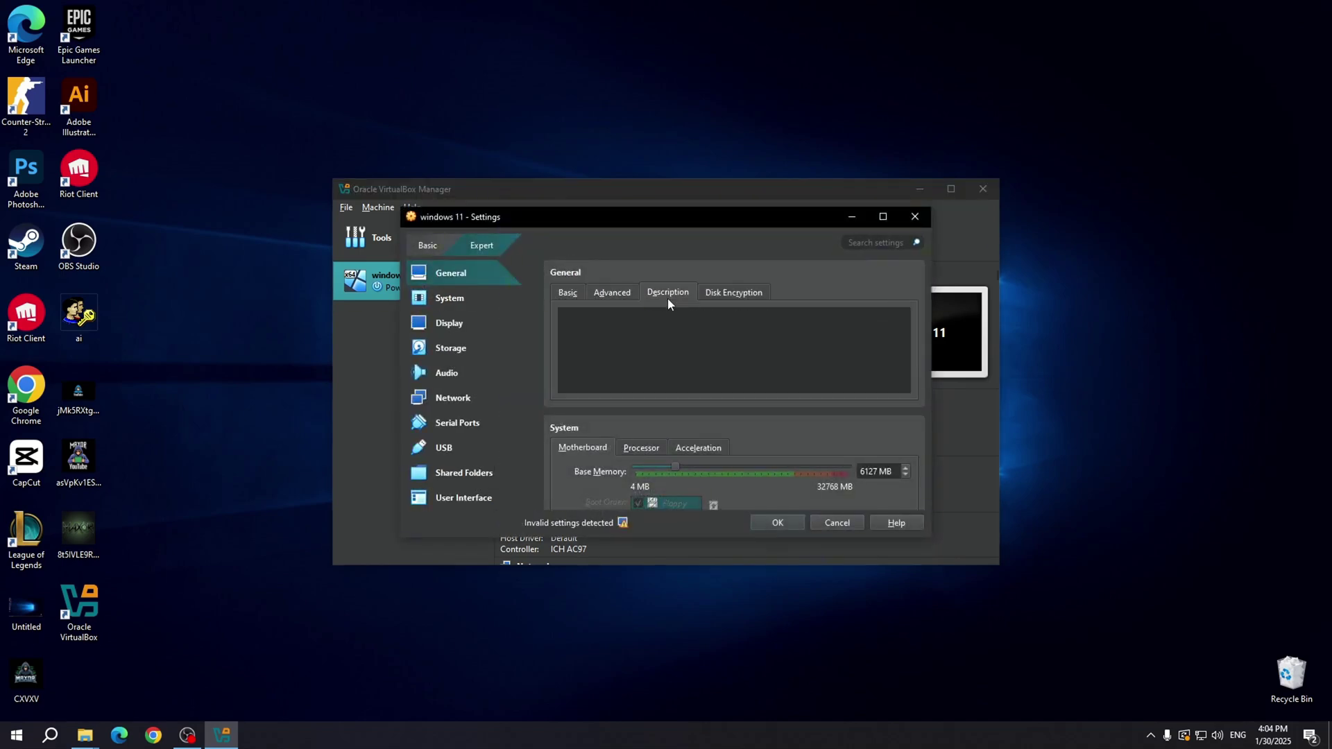
{"action": "left_click", "coordinate": [610, 293]}
{"action": "left_click", "coordinate": [450, 300]}
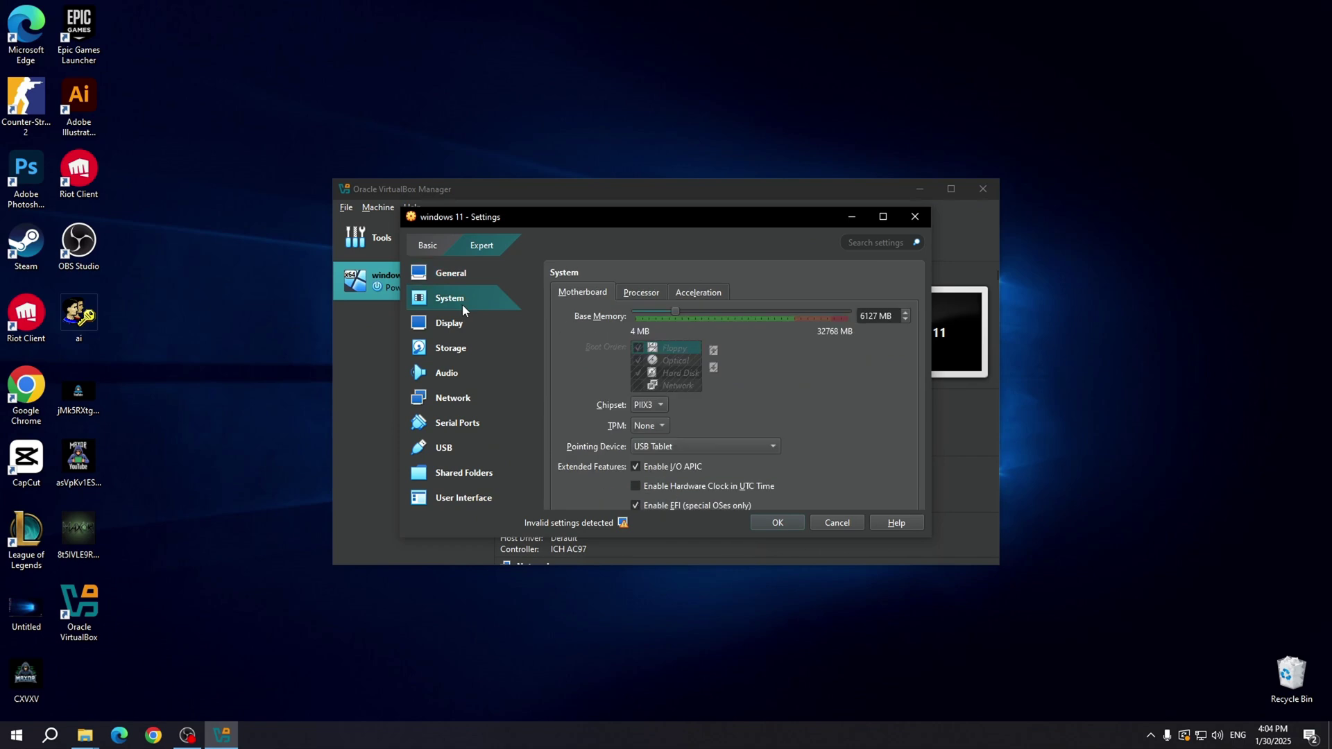
{"action": "left_click_drag", "start_coordinate": [678, 311], "coordinate": [683, 312]}
- Enable Secure Boot for the virtual machine, check its display and storage settings, and save the changes
{"action": "scroll", "coordinate": [697, 351], "scroll_direction": "down", "scroll_amount": 1}
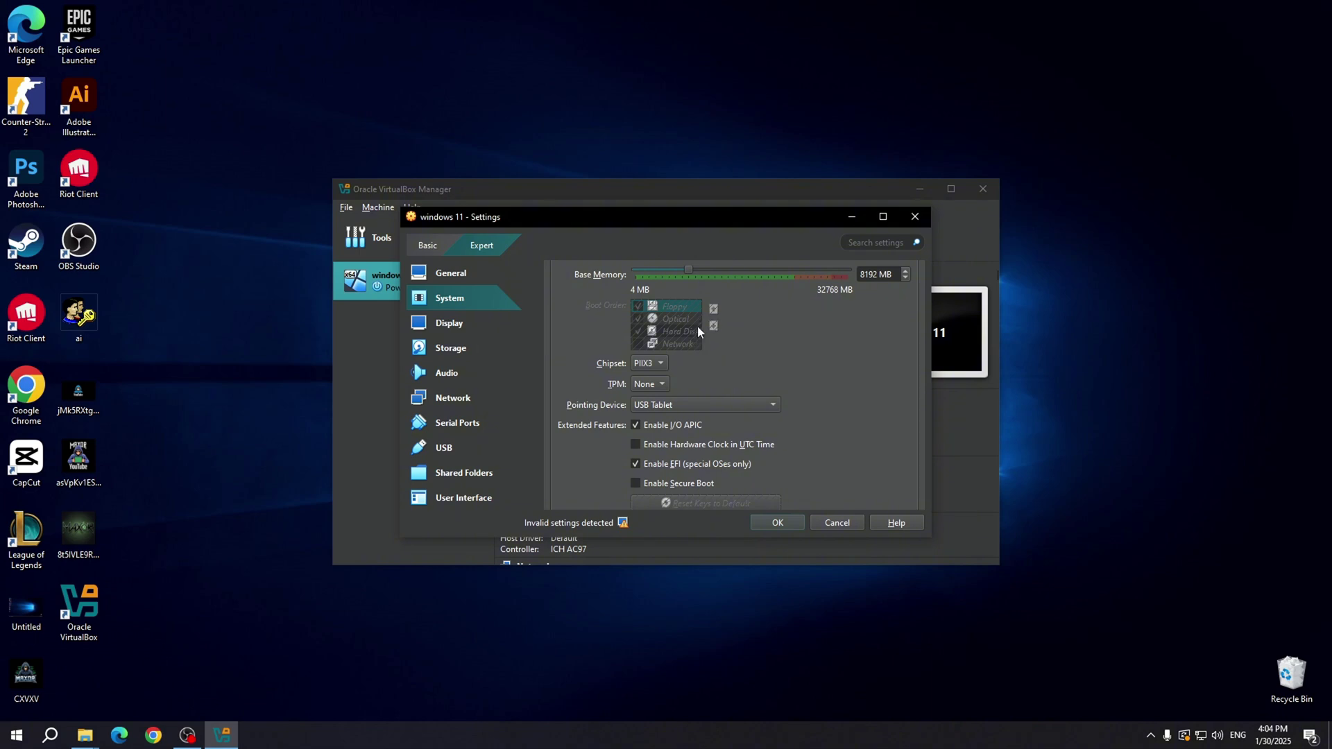
{"action": "scroll", "coordinate": [703, 381], "scroll_direction": "down", "scroll_amount": 2}
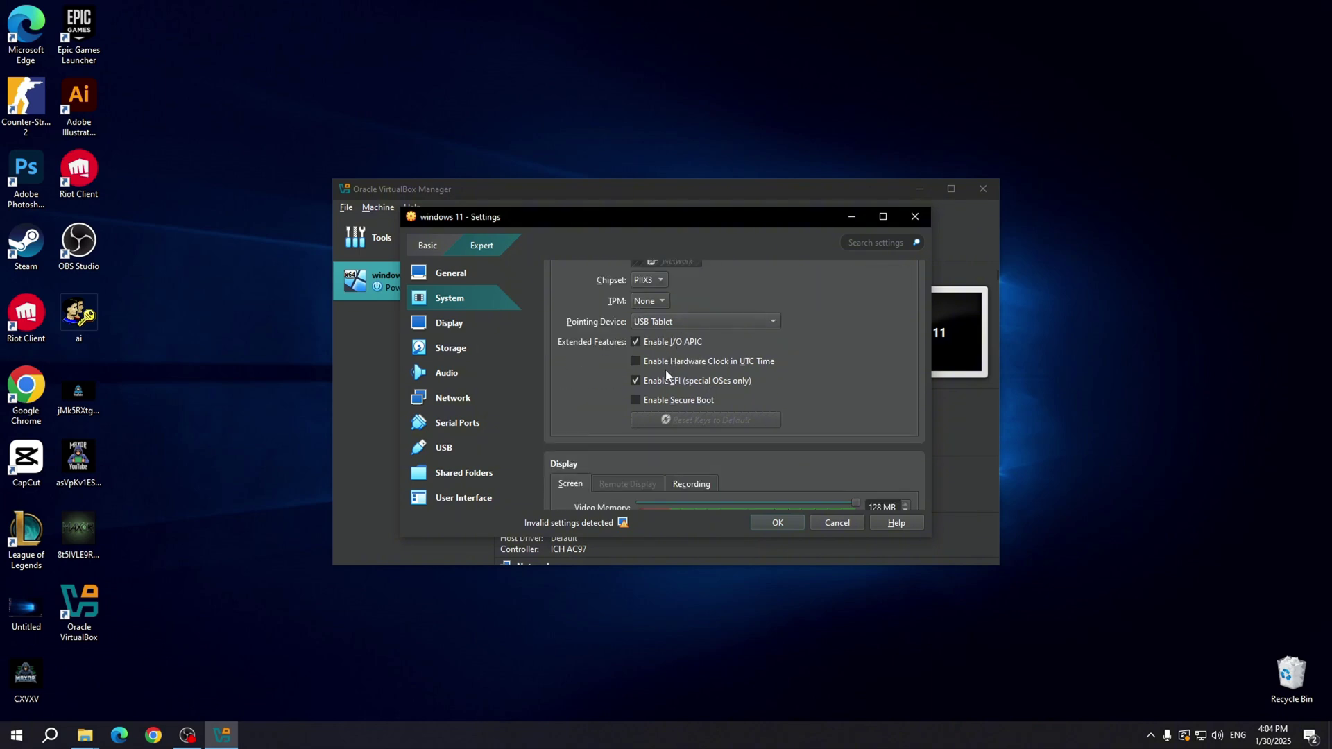
{"action": "left_click", "coordinate": [670, 401]}
{"action": "scroll", "coordinate": [668, 412], "scroll_direction": "down", "scroll_amount": 4}
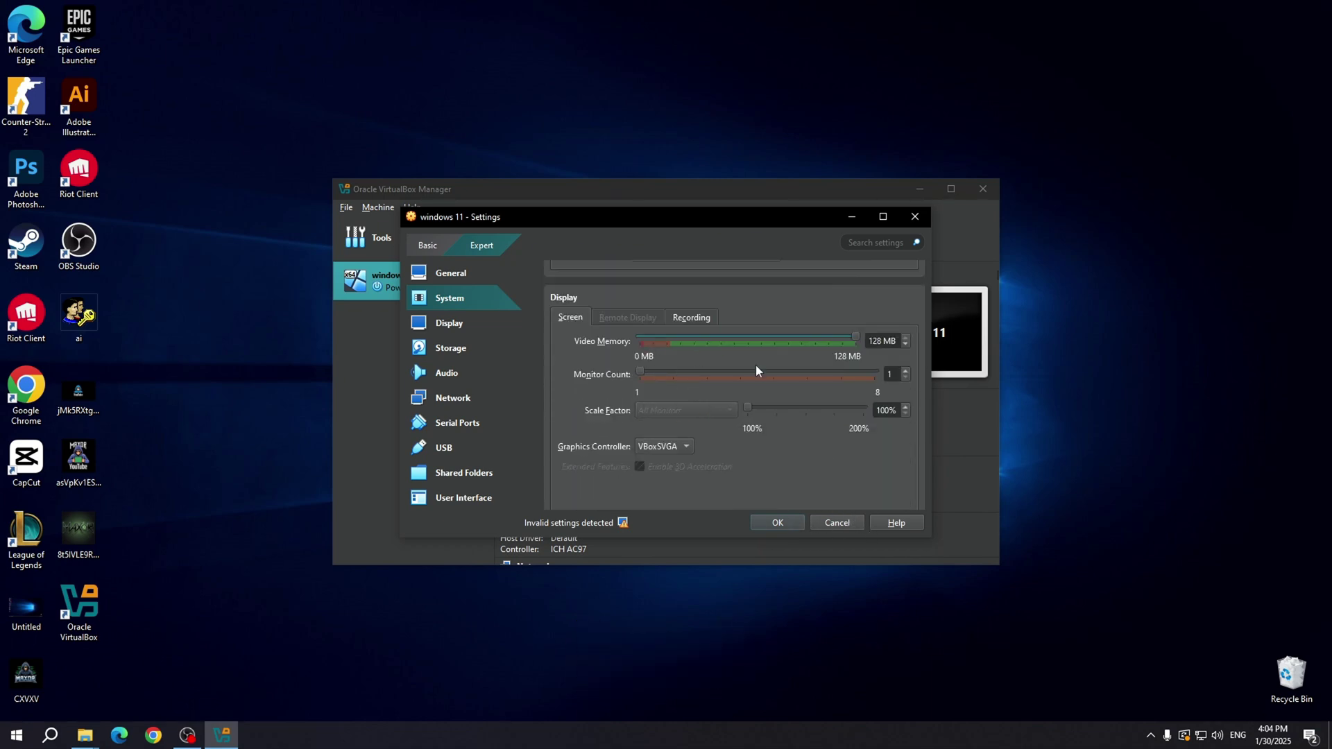
{"action": "scroll", "coordinate": [670, 409], "scroll_direction": "down", "scroll_amount": 5}
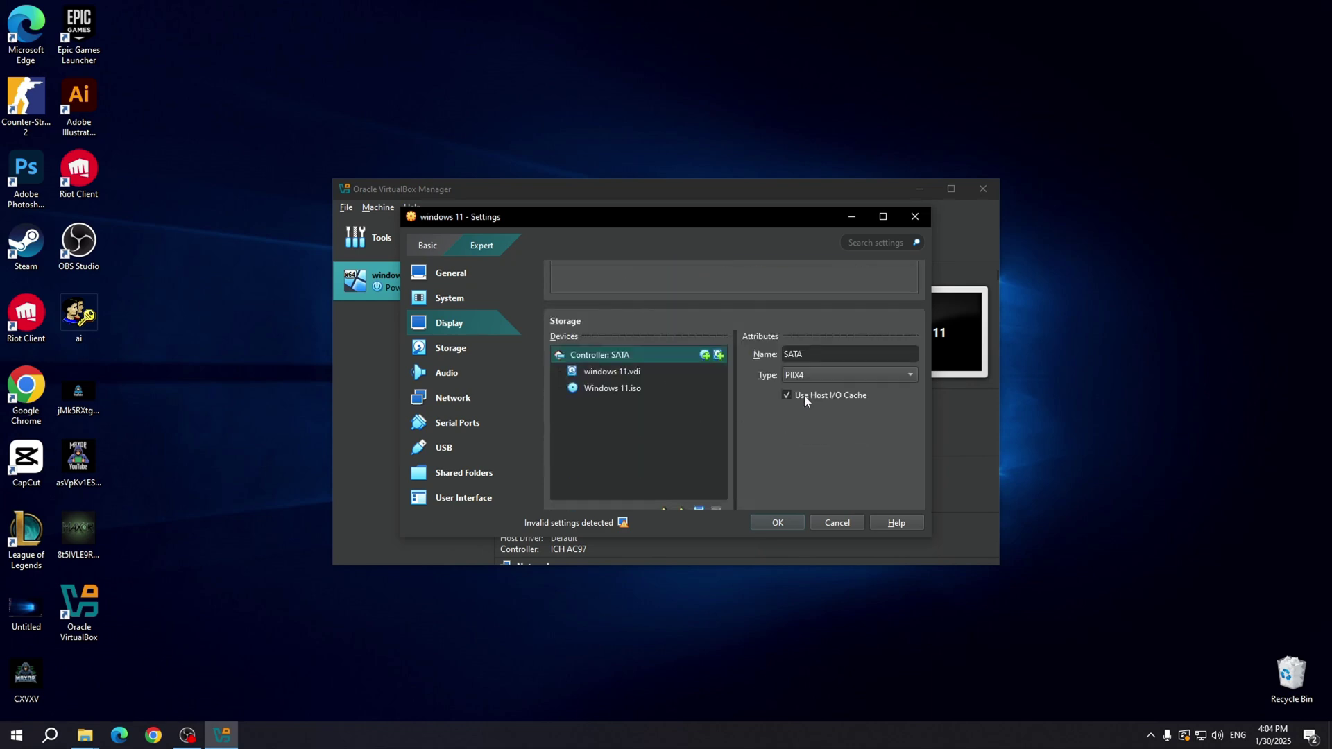
{"action": "scroll", "coordinate": [668, 386], "scroll_direction": "down", "scroll_amount": 3}
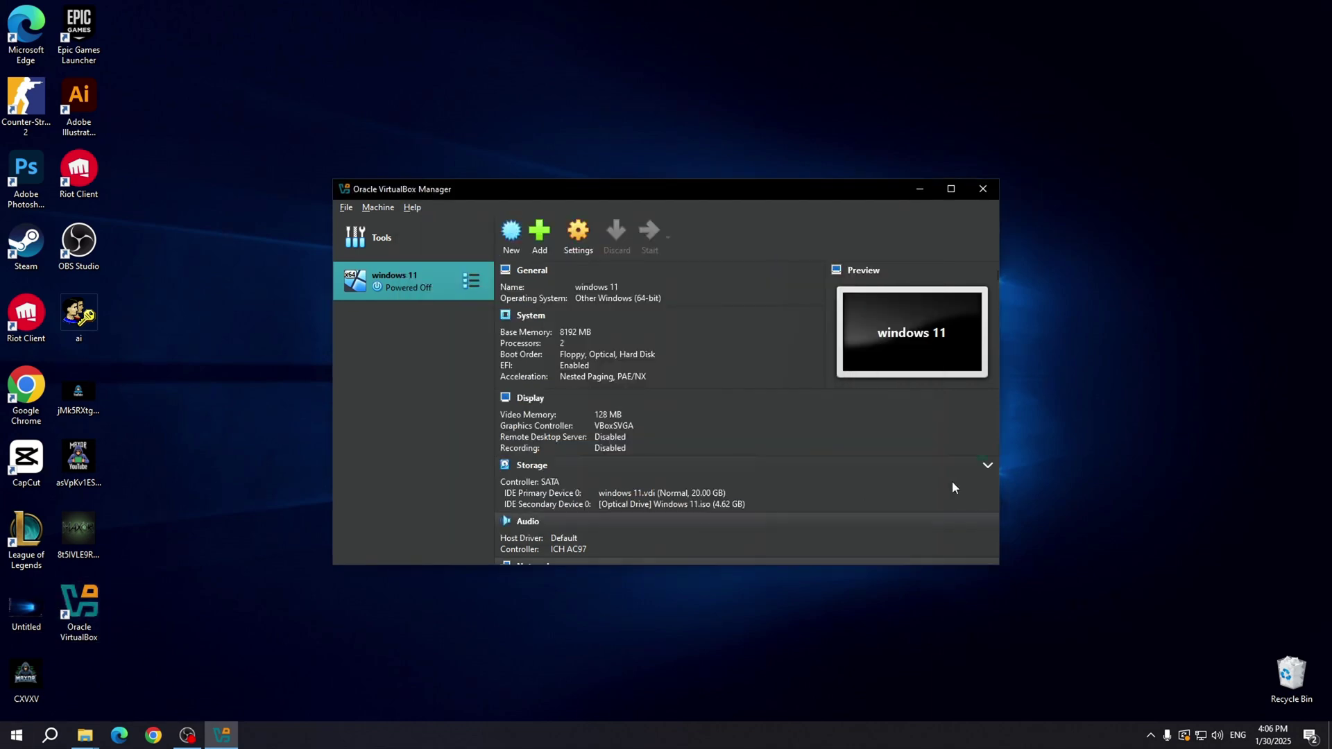
- Review the windows 11 machine's configuration summary and collapse its System section
{"action": "scroll", "coordinate": [953, 482], "scroll_direction": "down", "scroll_amount": 3}
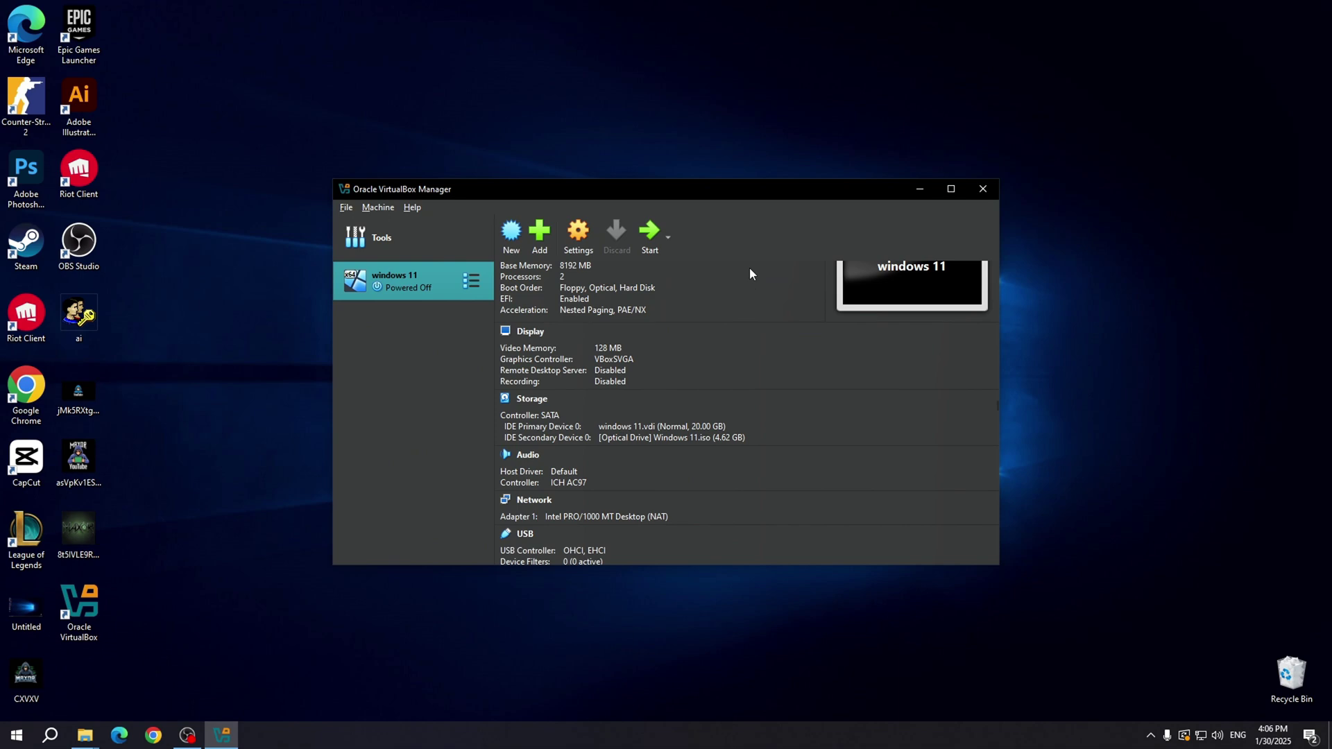
{"action": "scroll", "coordinate": [664, 339], "scroll_direction": "down", "scroll_amount": 2}
{"action": "scroll", "coordinate": [613, 387], "scroll_direction": "down", "scroll_amount": 1}
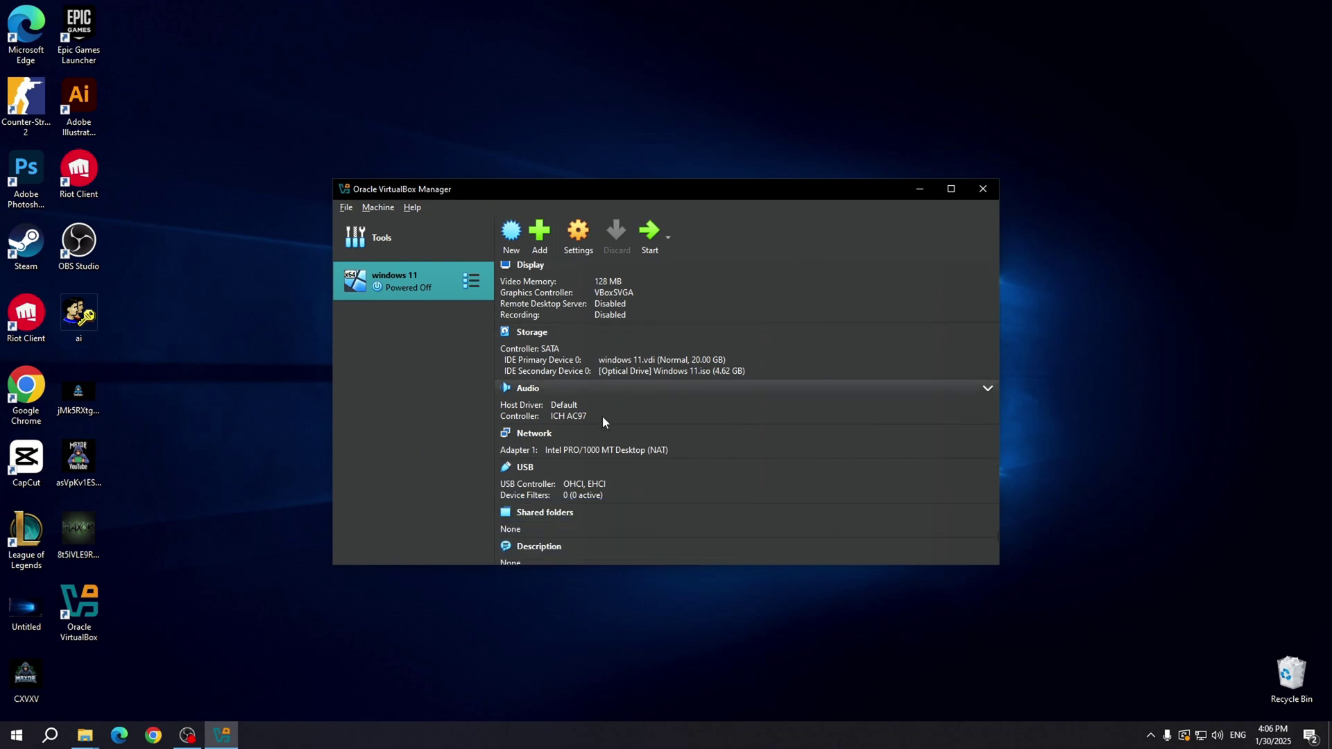
{"action": "scroll", "coordinate": [602, 416], "scroll_direction": "down", "scroll_amount": 1}
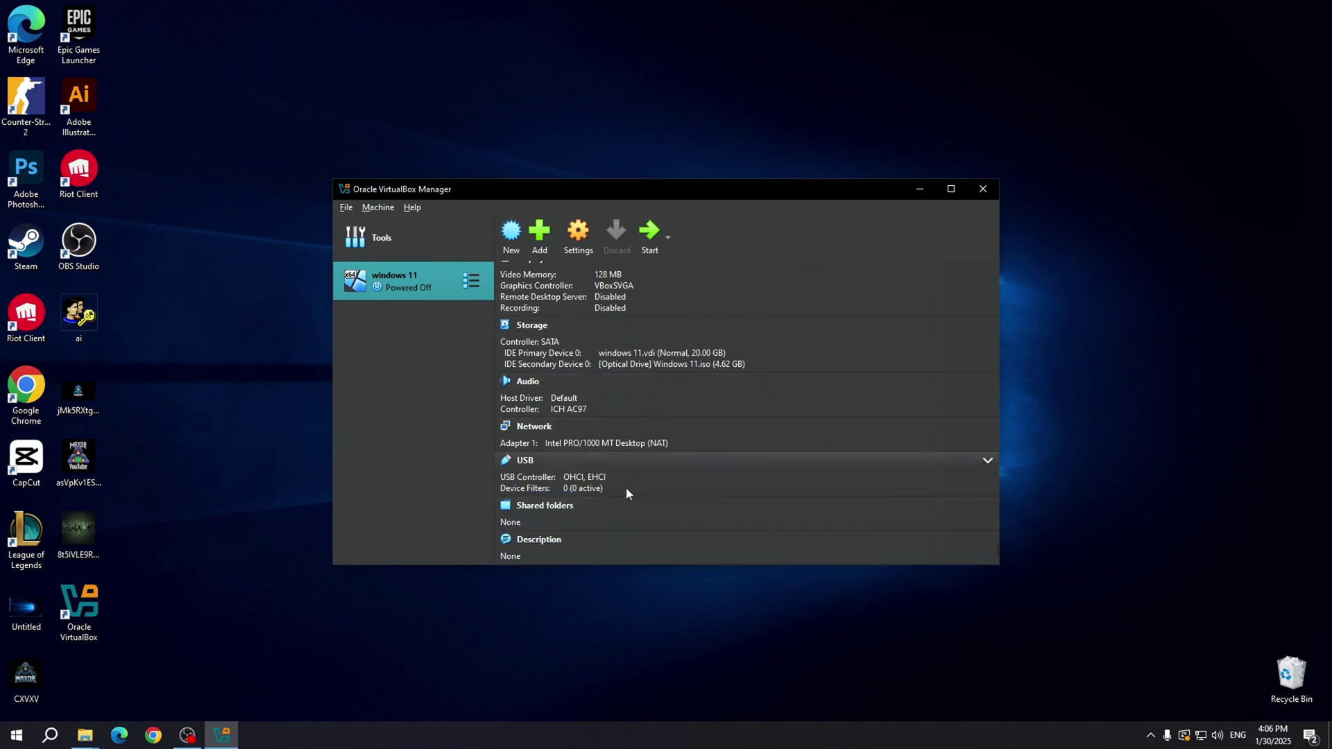
{"action": "scroll", "coordinate": [598, 504], "scroll_direction": "up", "scroll_amount": 6}
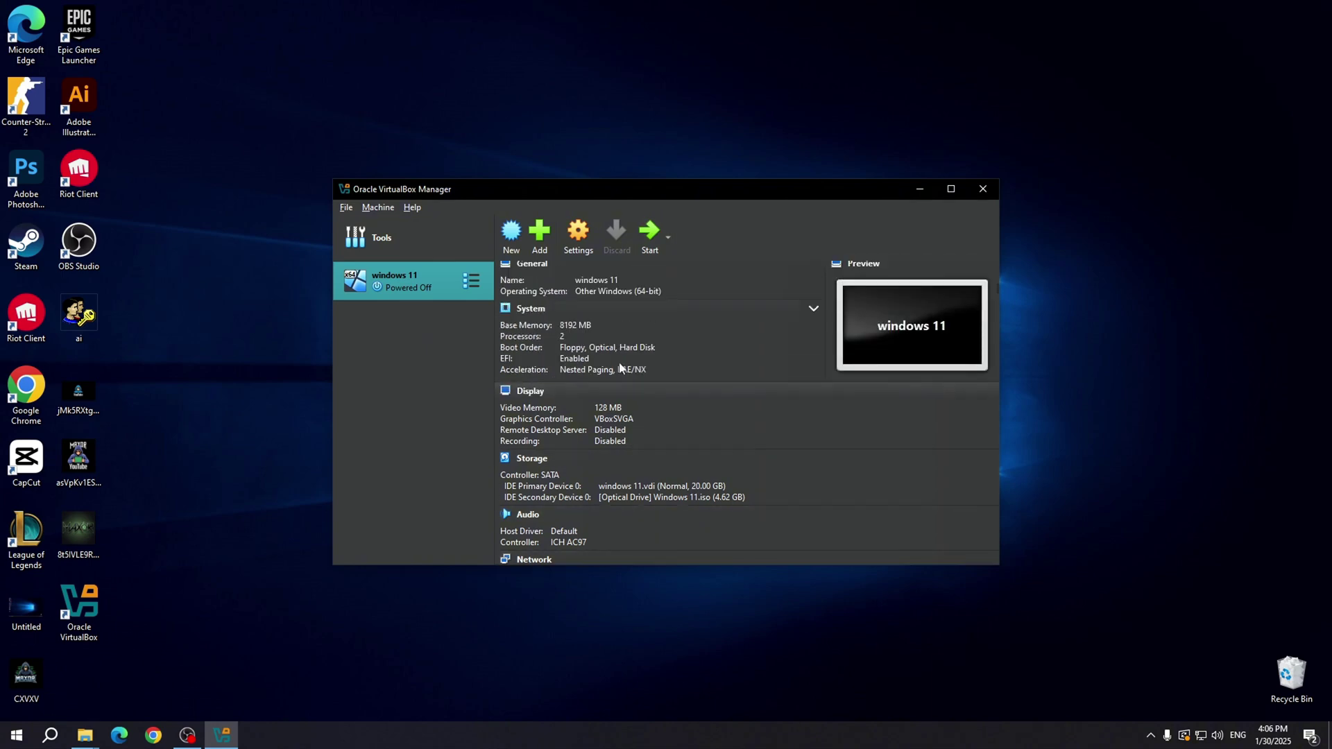
{"action": "left_click", "coordinate": [793, 303]}
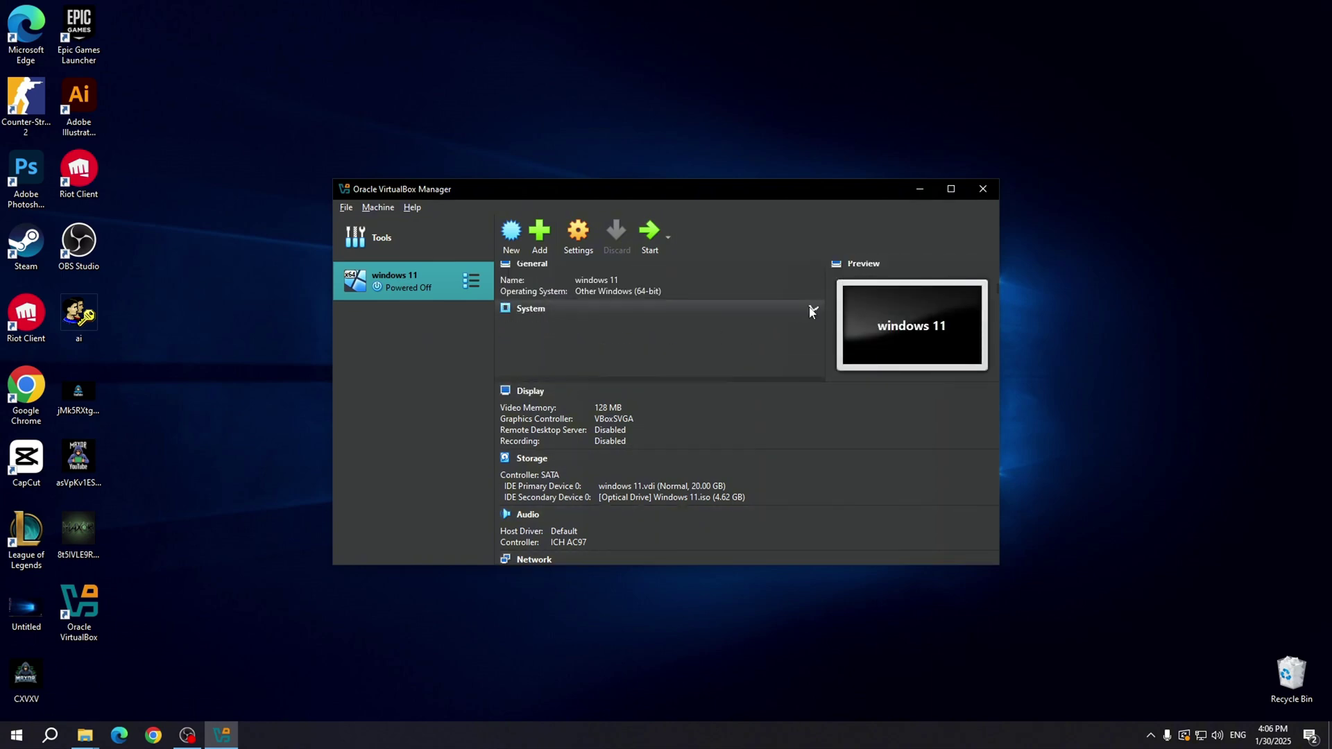
- Increase the number of processors assigned to the windows 11 machine and save the settings
{"action": "left_click", "coordinate": [570, 246]}
{"action": "left_click", "coordinate": [618, 294]}
{"action": "left_click", "coordinate": [647, 294]}
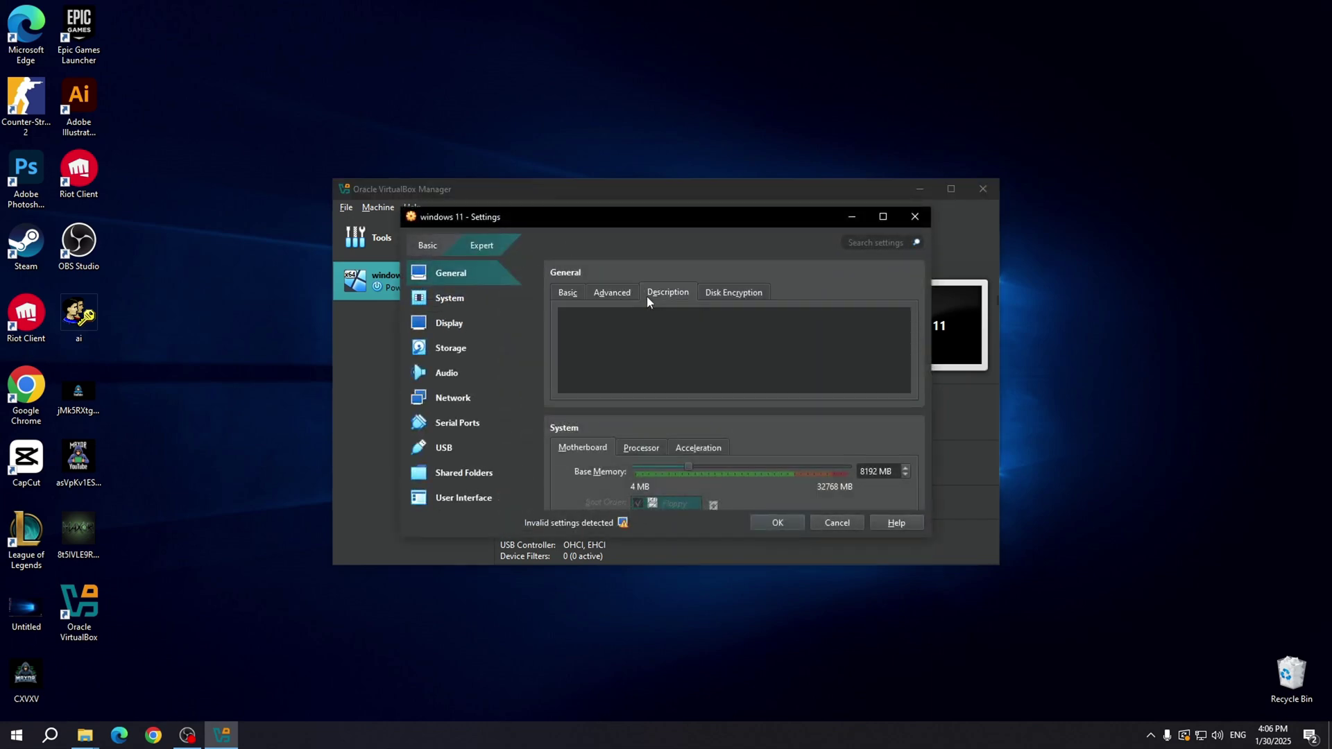
{"action": "left_click", "coordinate": [720, 293]}
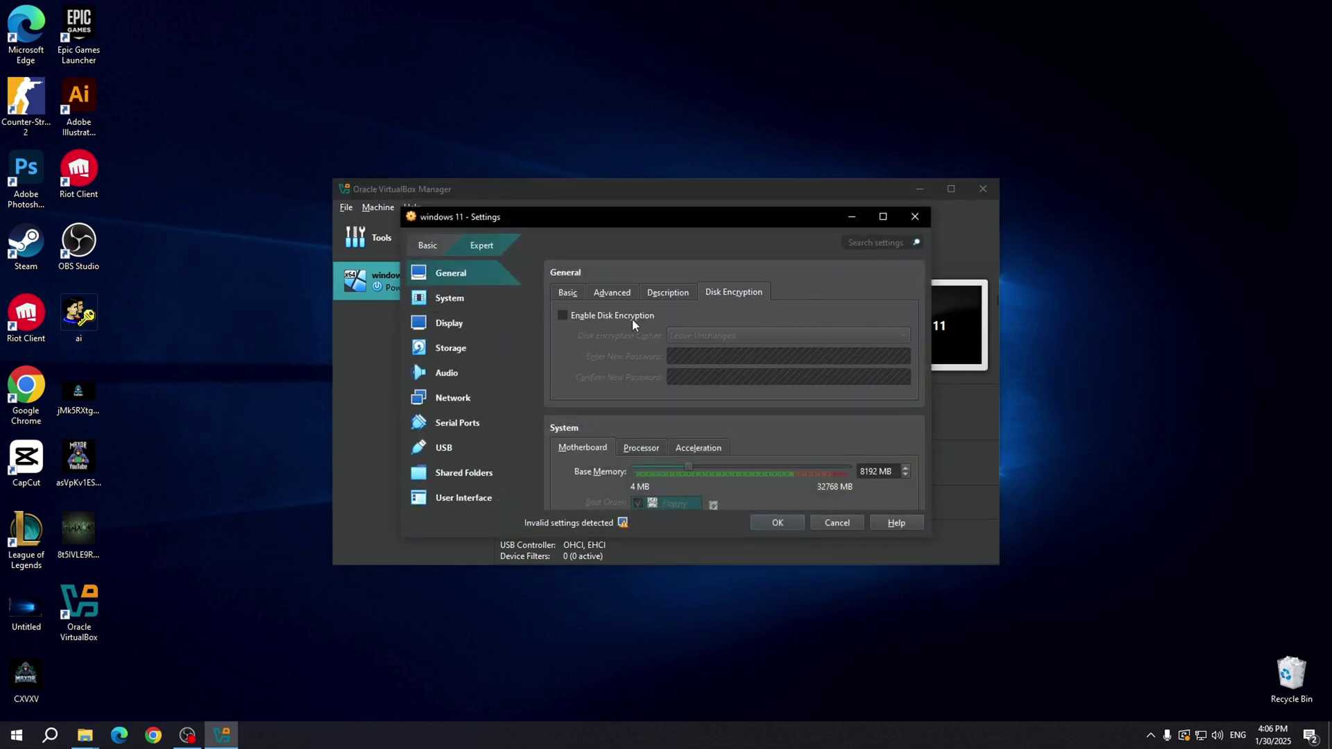
{"action": "scroll", "coordinate": [666, 333], "scroll_direction": "down", "scroll_amount": 5}
{"action": "scroll", "coordinate": [704, 346], "scroll_direction": "up", "scroll_amount": 2}
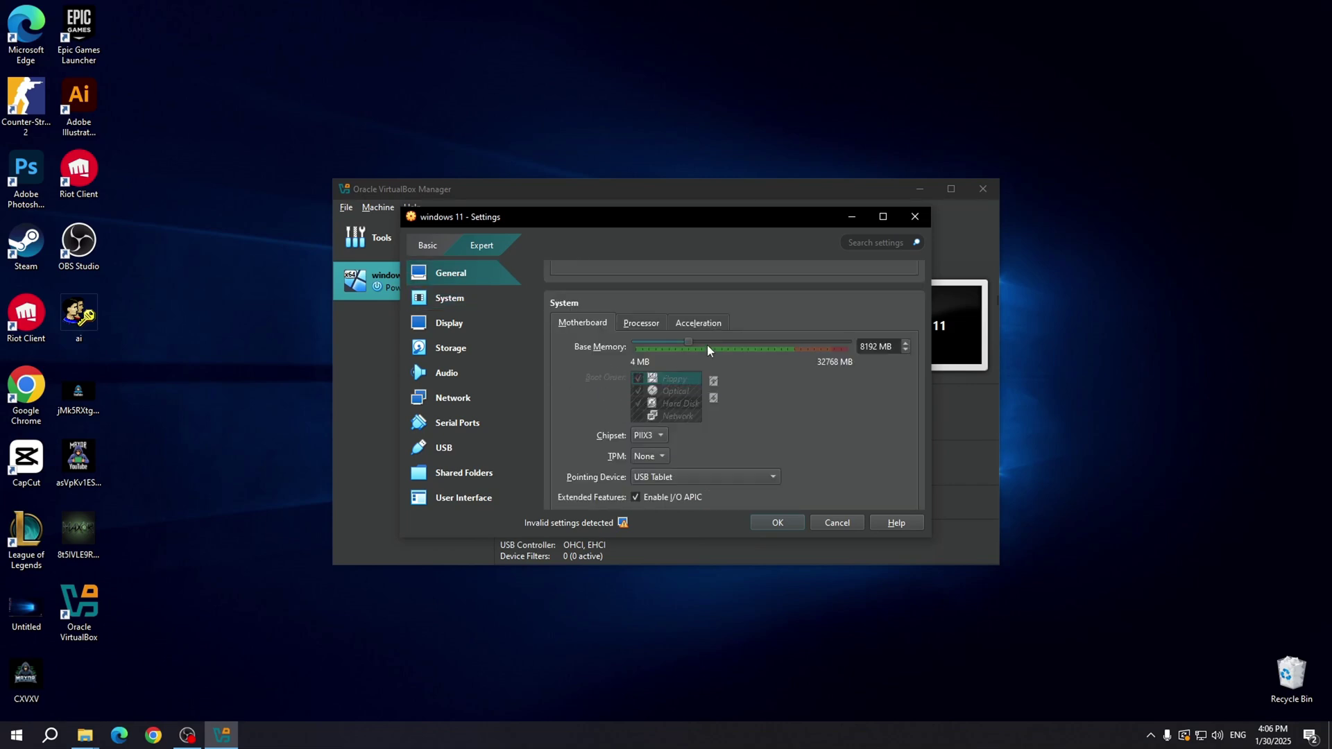
{"action": "left_click", "coordinate": [641, 323]}
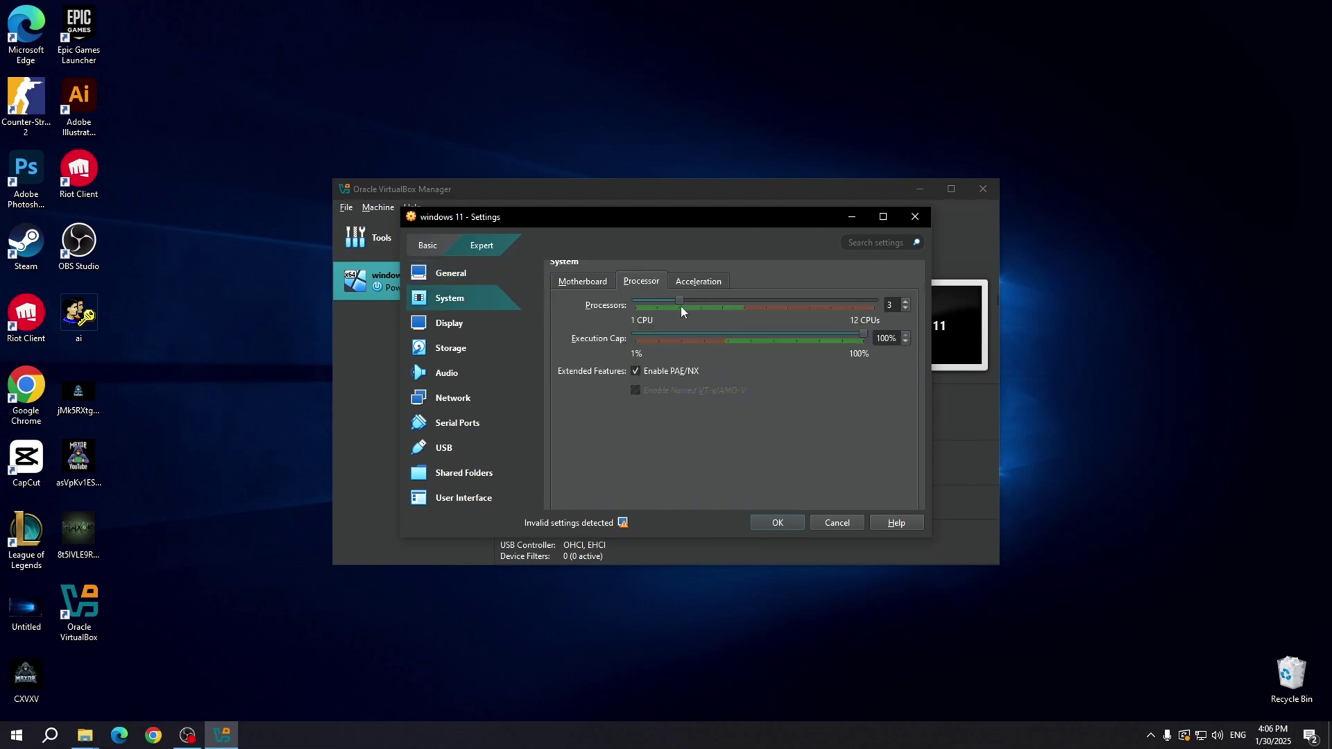
{"action": "left_click_drag", "start_coordinate": [681, 307], "coordinate": [699, 308]}
{"action": "left_click", "coordinate": [767, 521]}
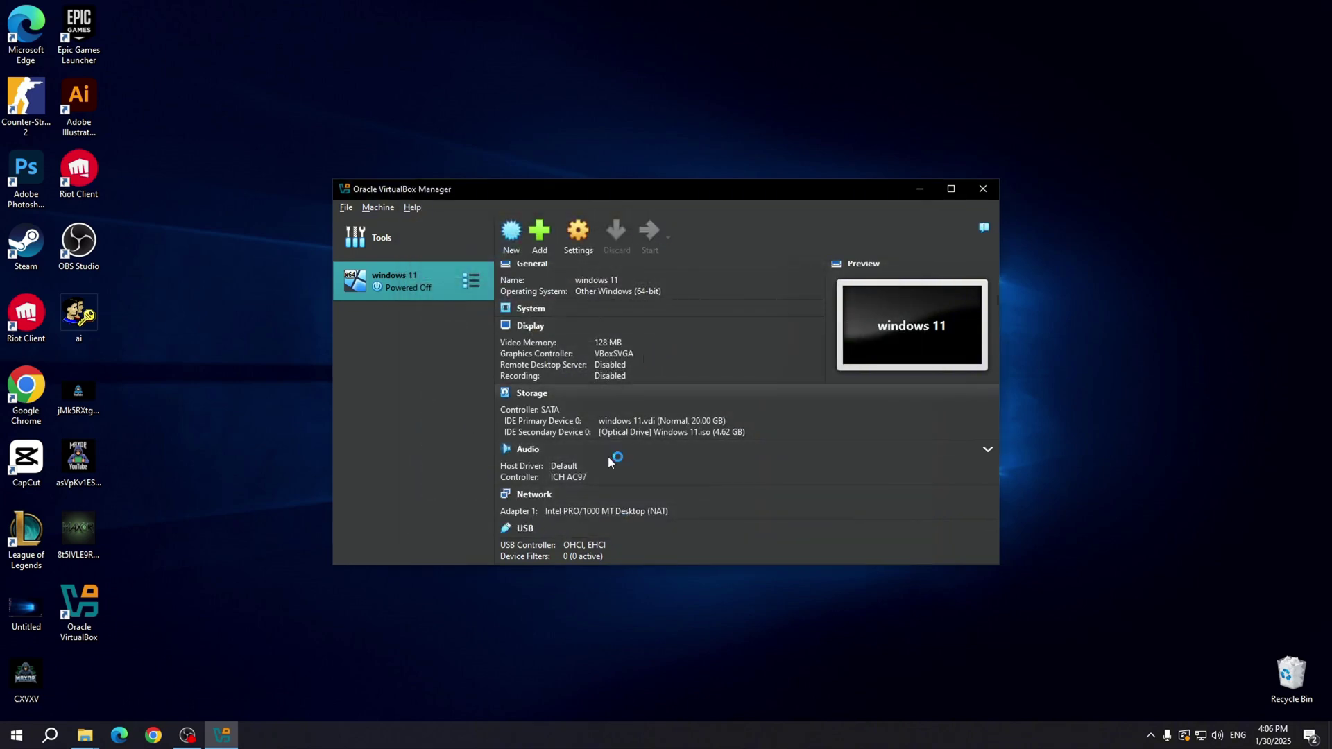
- Start the virtual machine and retry booting it from the Windows 11 installation DVD
{"action": "key", "text": "Return"}
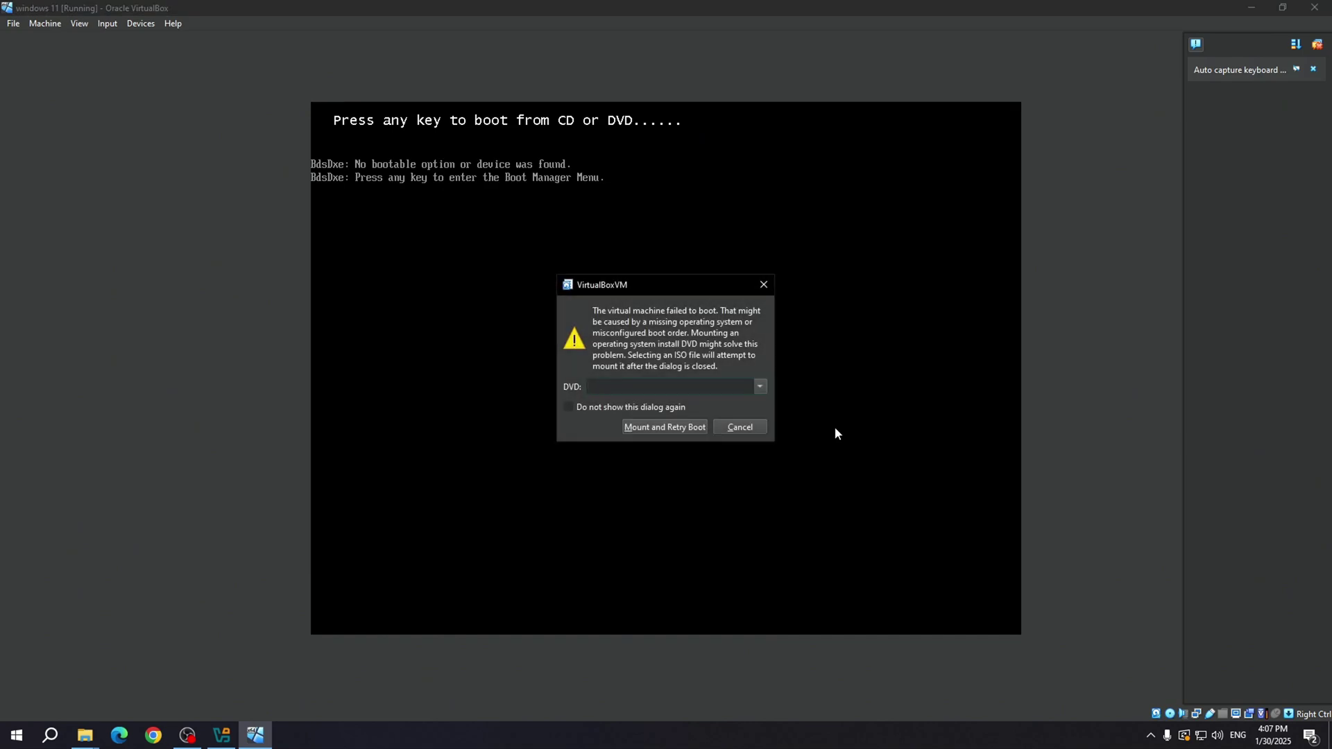
{"action": "left_click", "coordinate": [690, 430]}
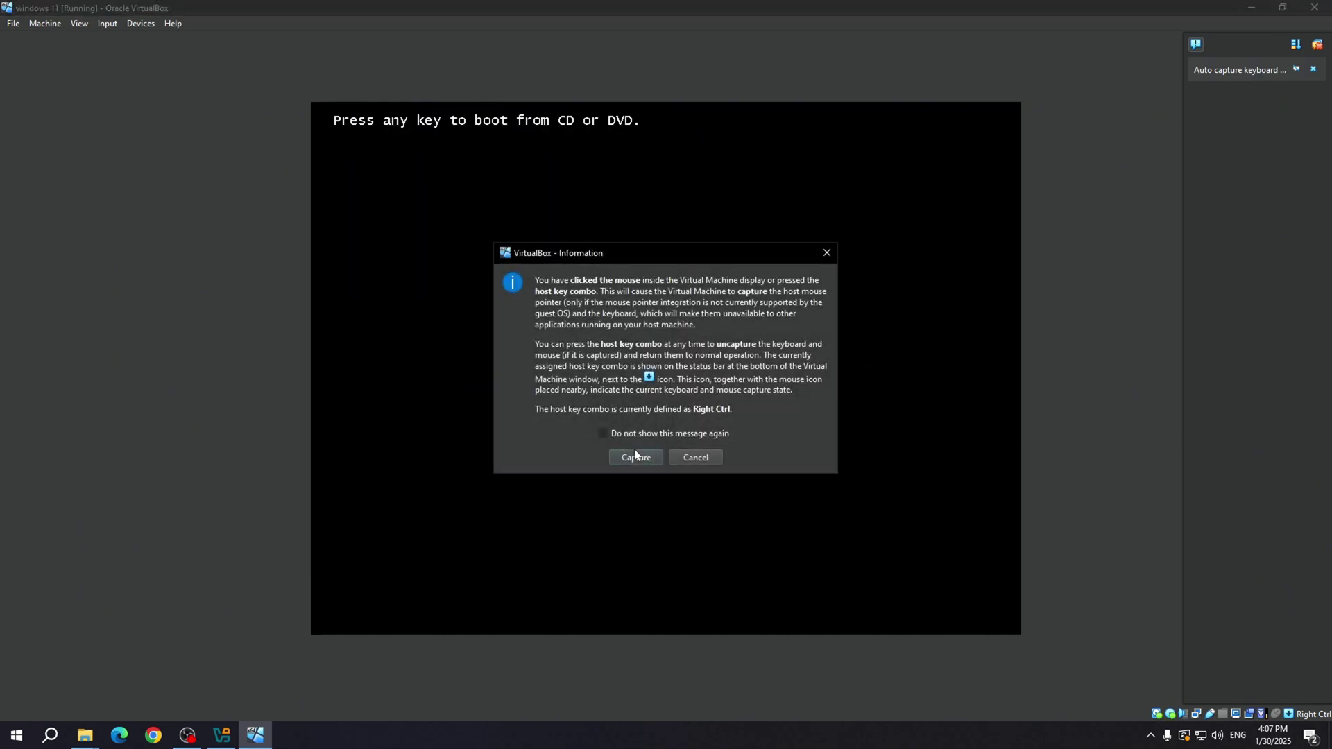
- Boot from the installation DVD, accept English (United States) and the US keyboard, and agree to everything being deleted for installing Windows 11
{"action": "left_click", "coordinate": [695, 458]}
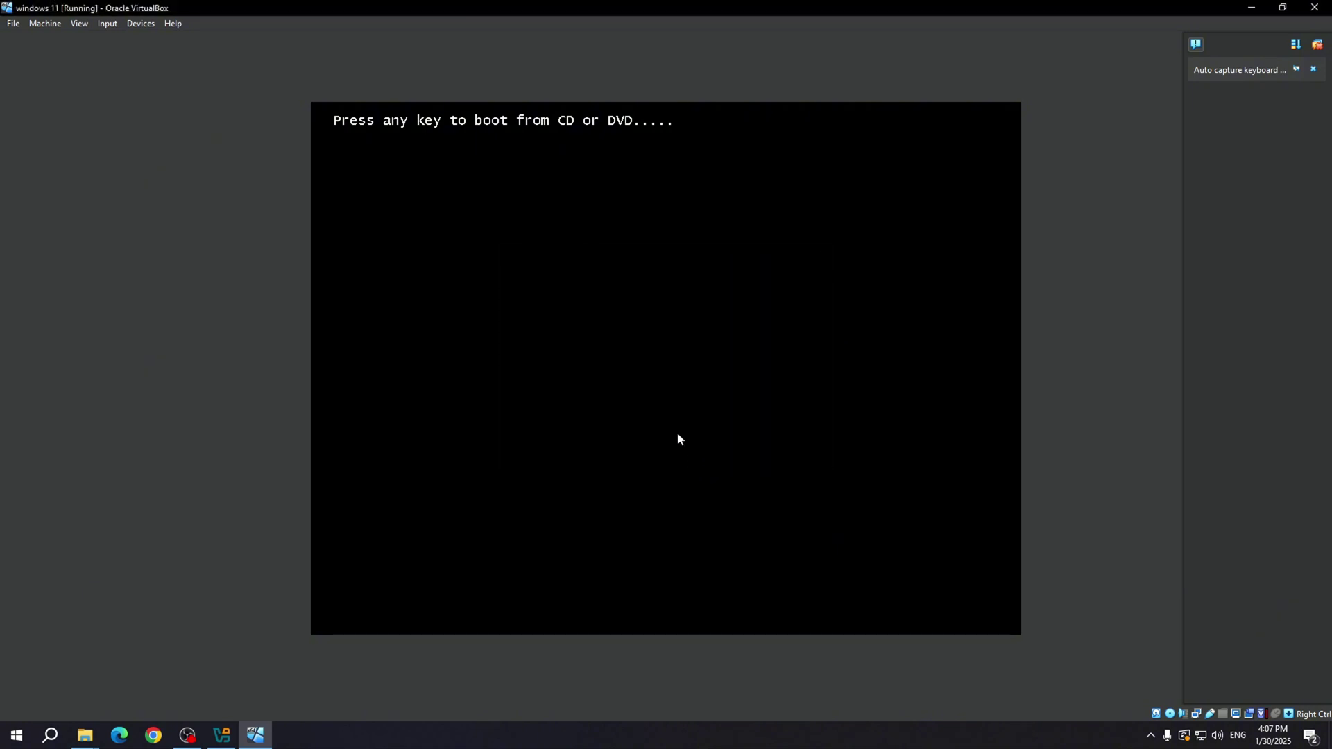
{"action": "key", "text": "Return"}
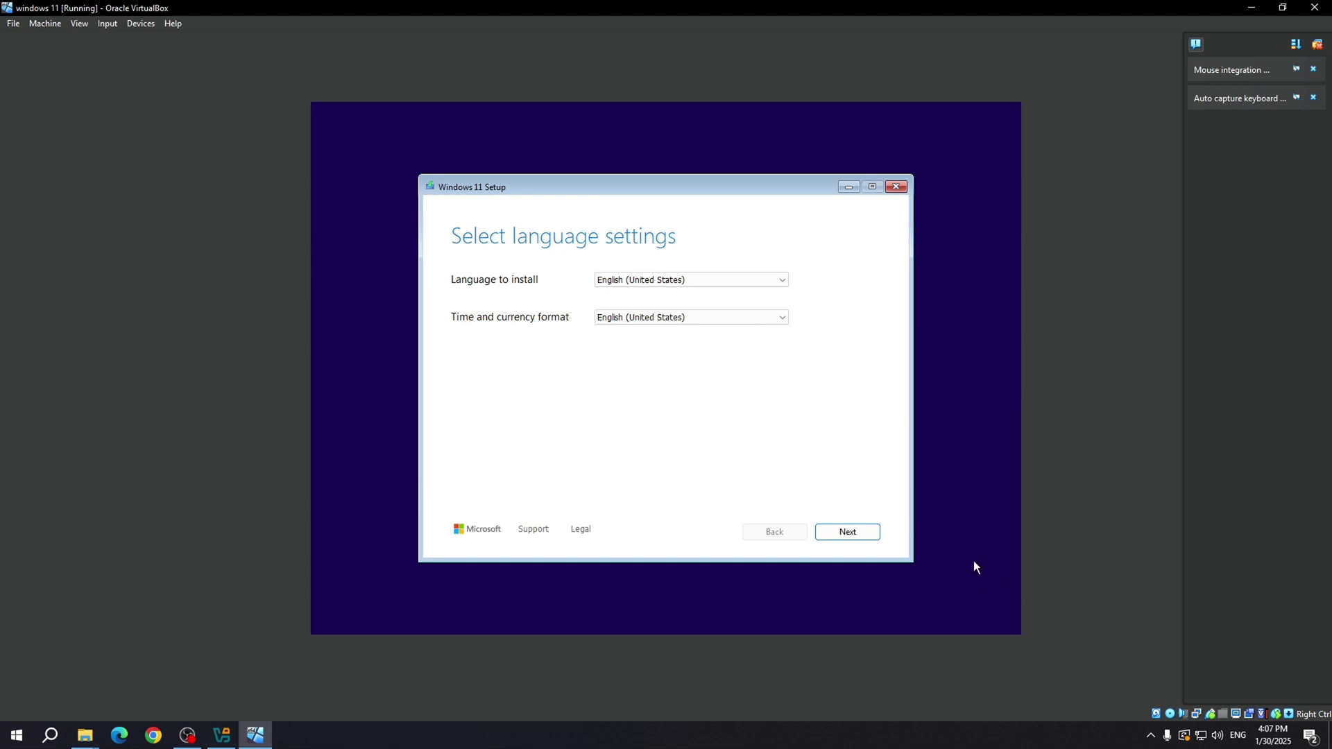
{"action": "left_click", "coordinate": [829, 533]}
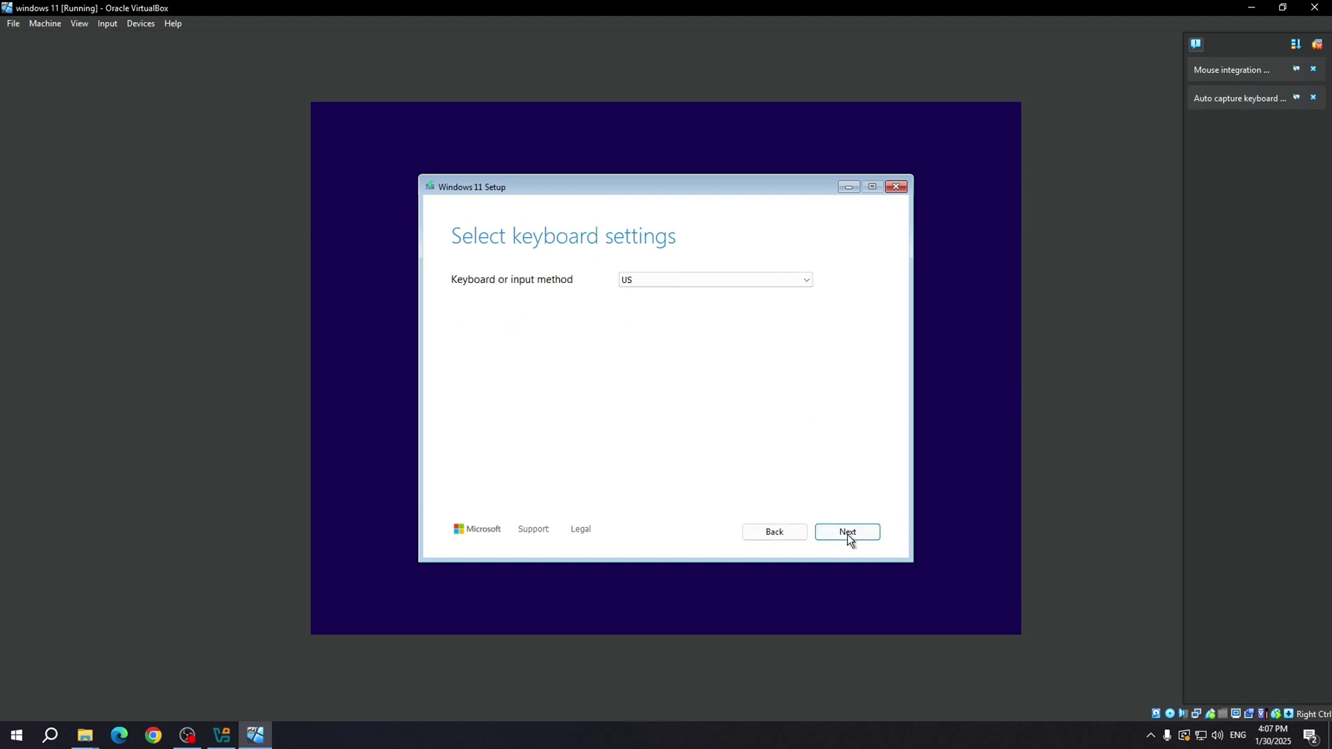
{"action": "left_click", "coordinate": [848, 534]}
{"action": "left_click", "coordinate": [493, 350]}
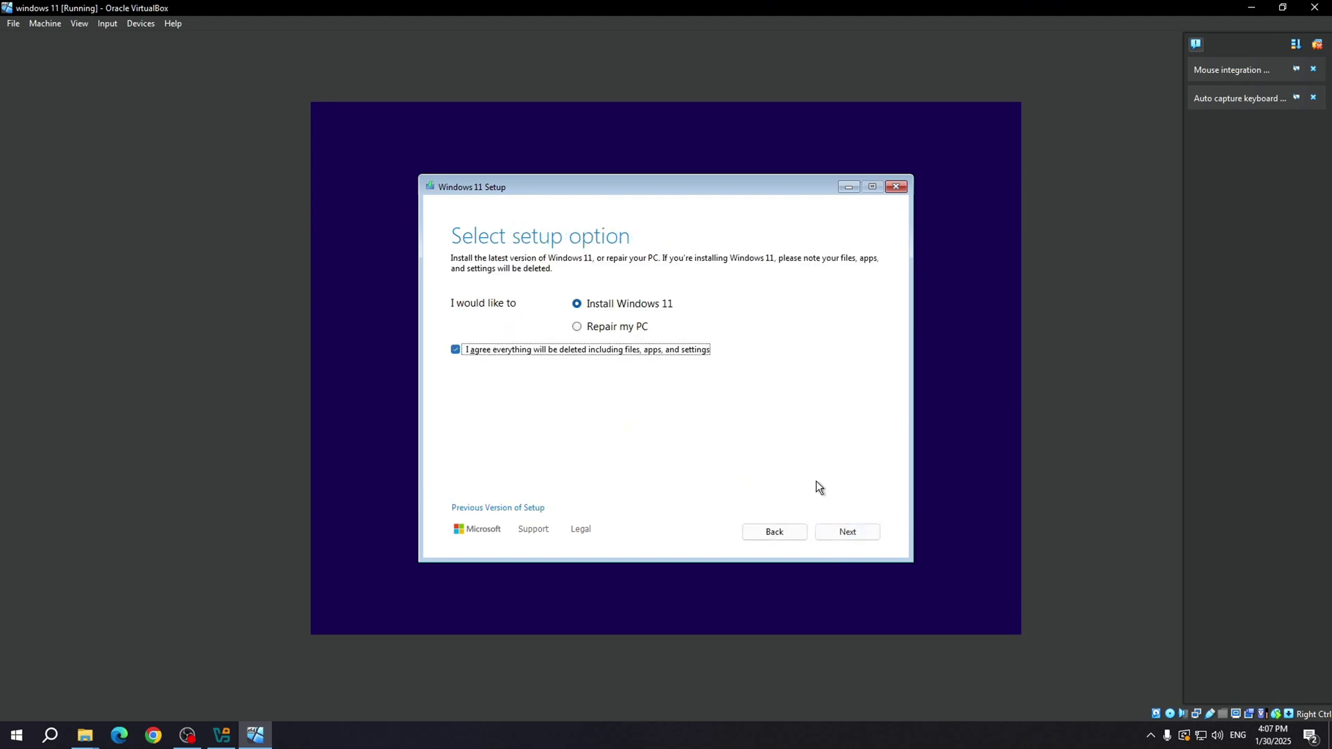
{"action": "left_click", "coordinate": [850, 532]}
- Skip the product key and try to continue the setup with the Windows 11 Pro image
{"action": "left_click", "coordinate": [528, 489]}
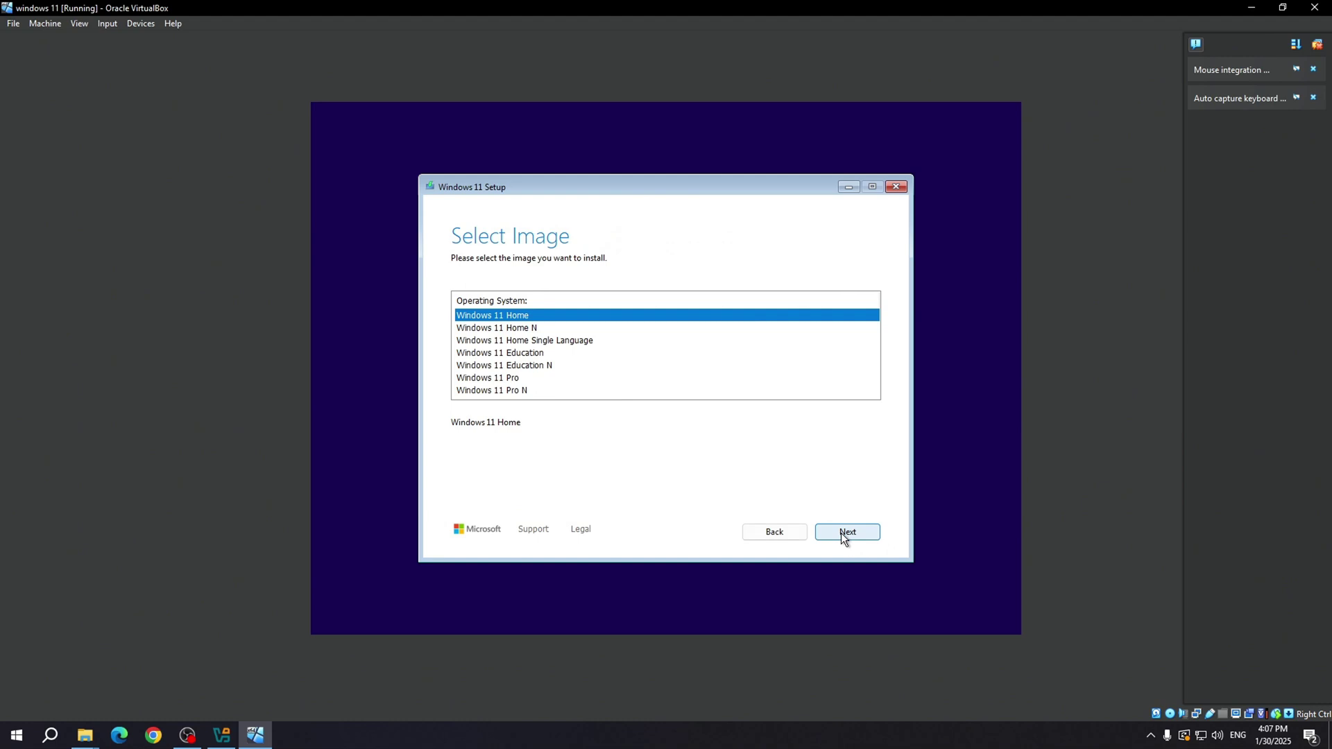
{"action": "left_click", "coordinate": [518, 365]}
{"action": "left_click", "coordinate": [515, 378]}
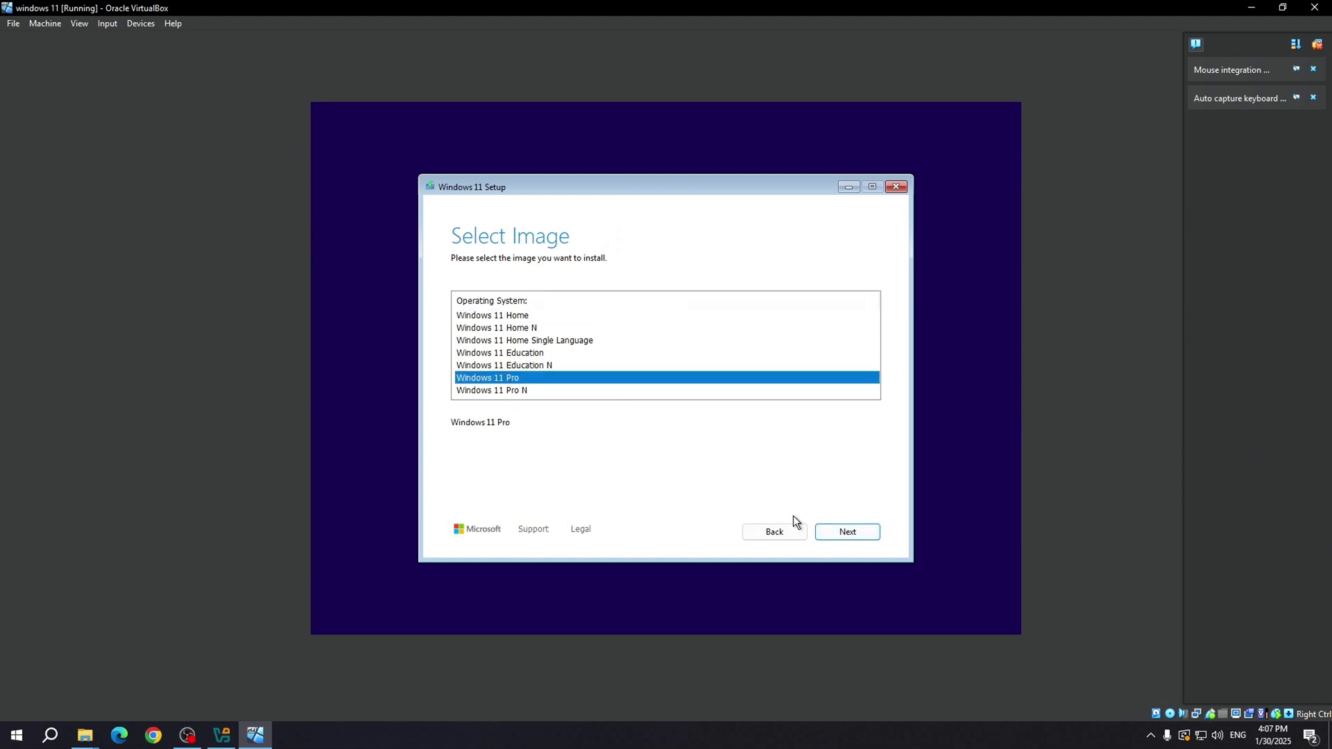
{"action": "left_click", "coordinate": [841, 532]}
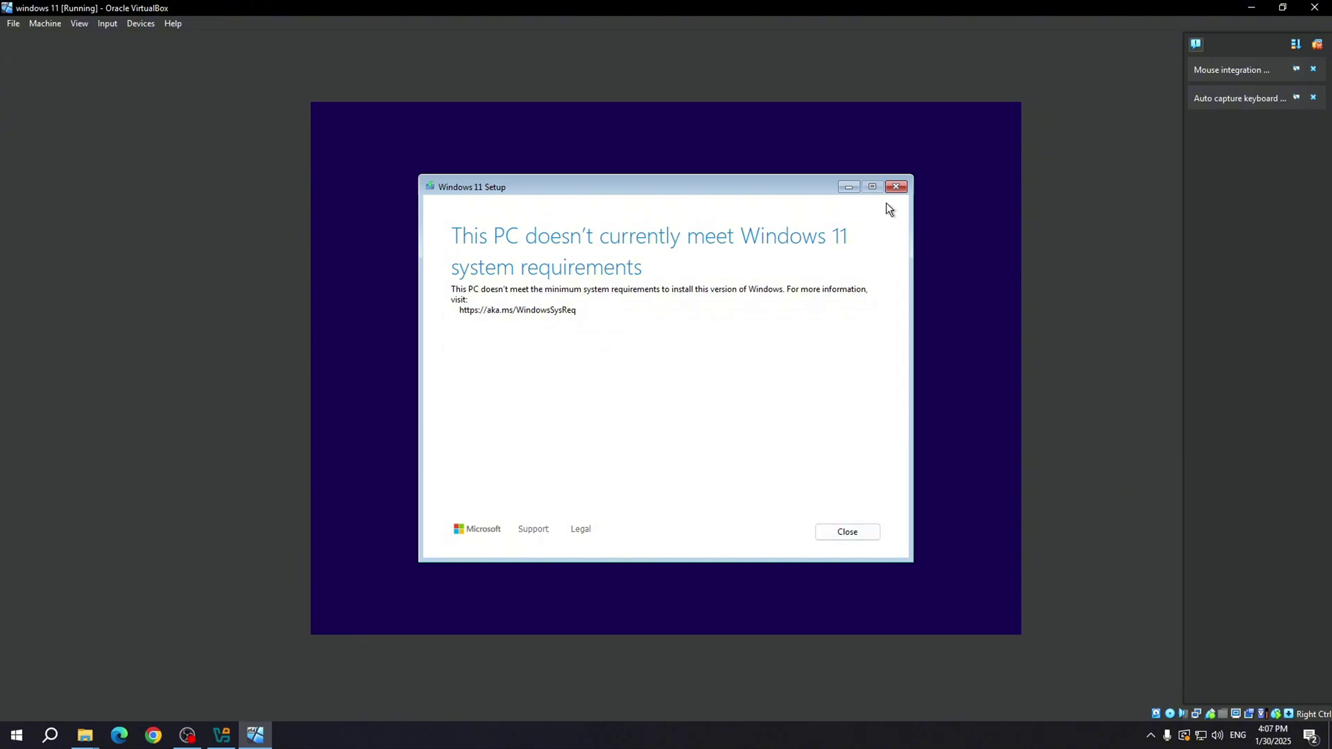
- Close Windows 11 Setup and power off the virtual machine
{"action": "left_click", "coordinate": [895, 187]}
{"action": "left_click", "coordinate": [1315, 7]}
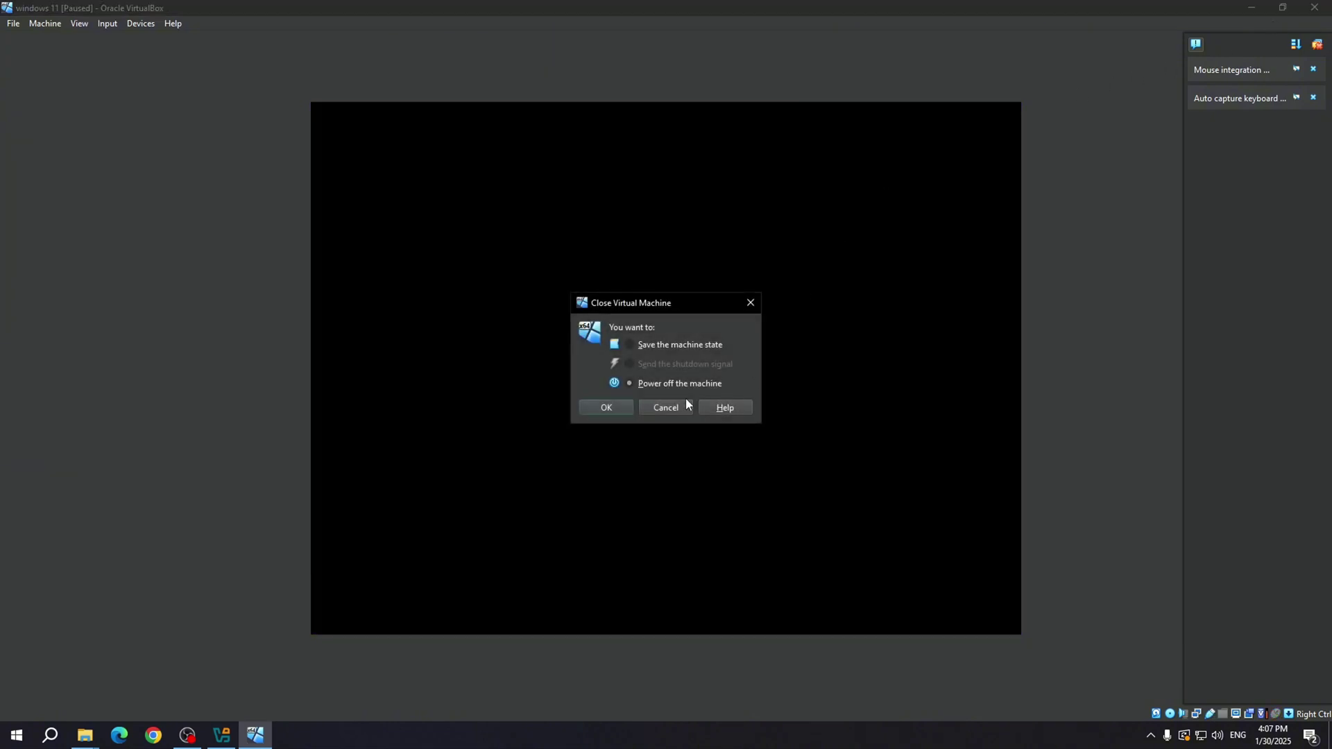
{"action": "left_click", "coordinate": [607, 409]}
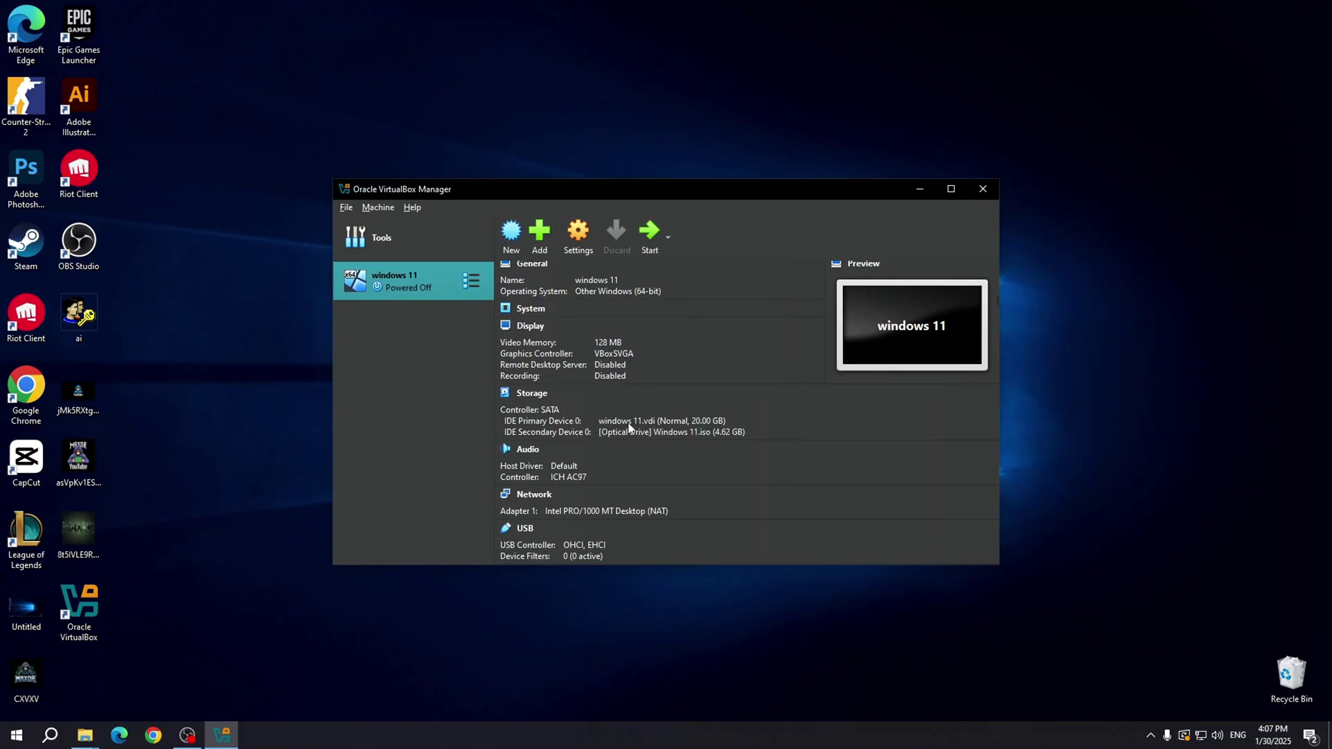
- Open the windows 11 machine's settings and set its TPM version to v2.0
{"action": "left_click", "coordinate": [591, 232]}
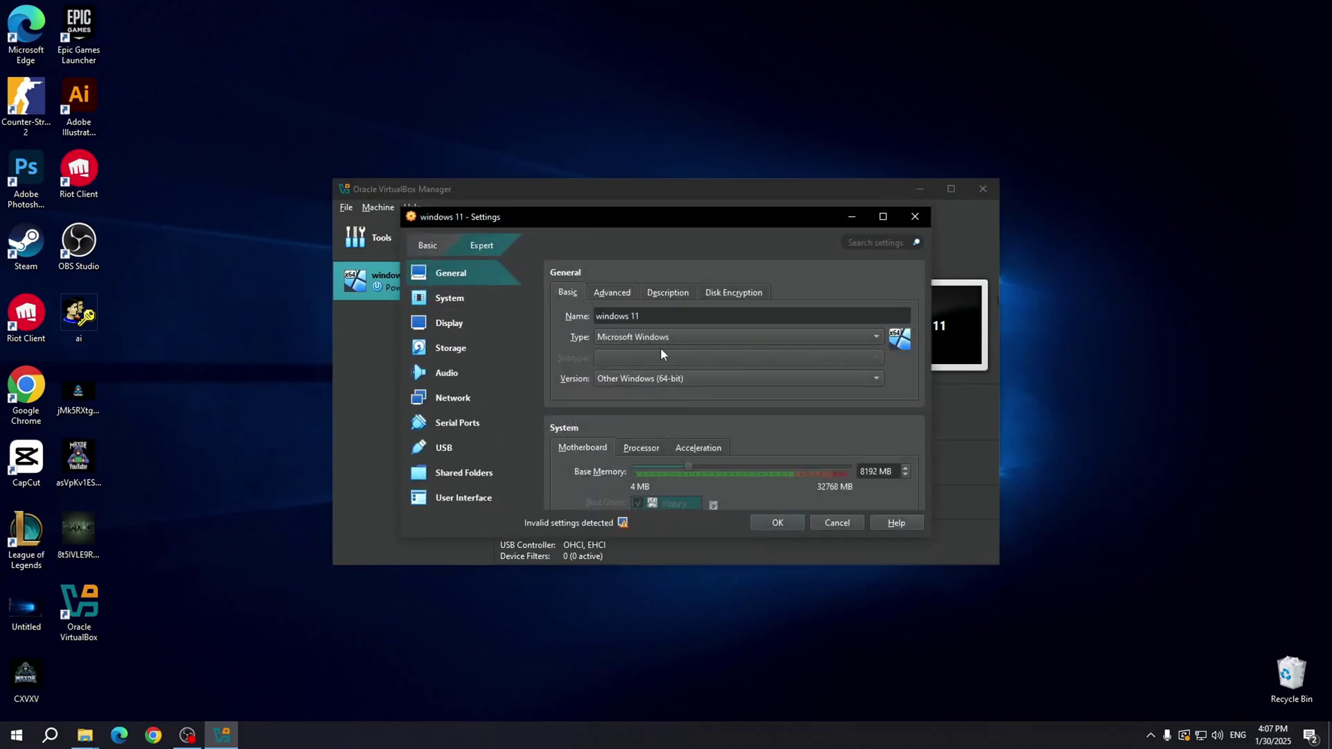
{"action": "scroll", "coordinate": [761, 359], "scroll_direction": "down", "scroll_amount": 2}
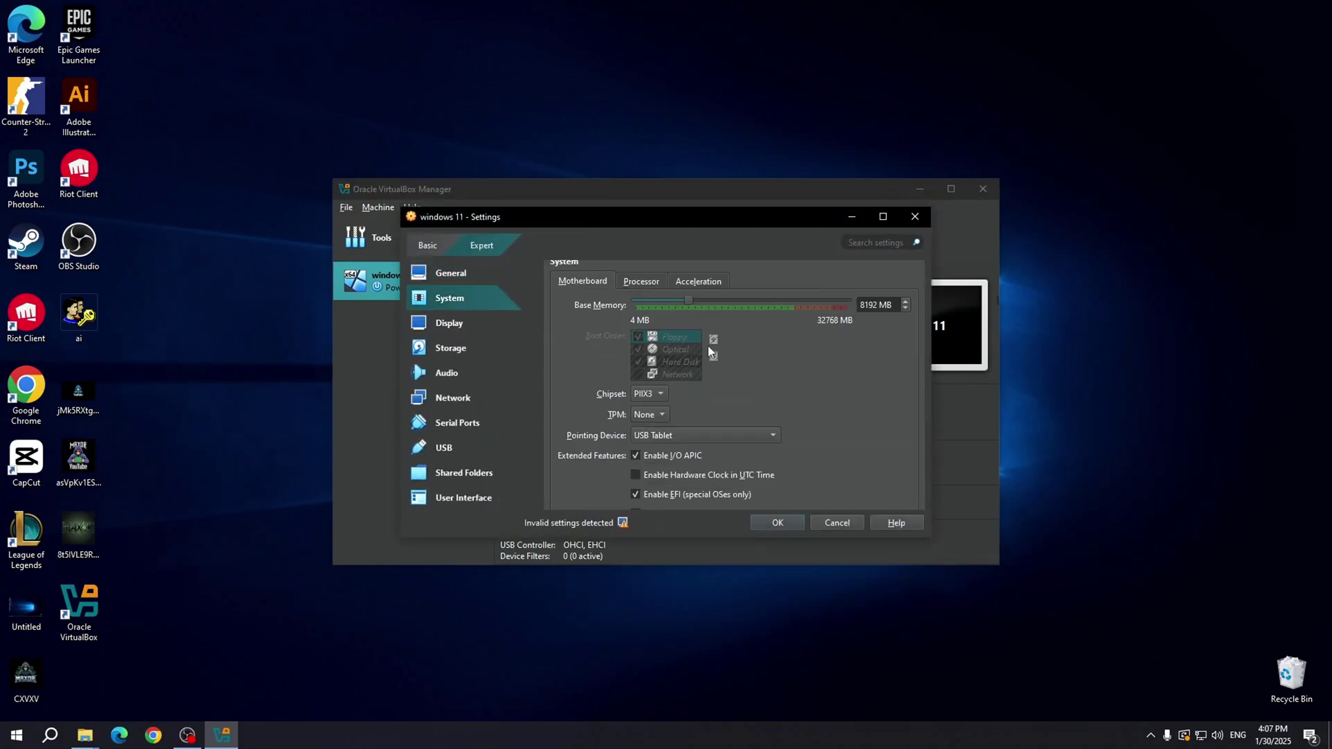
{"action": "left_click", "coordinate": [651, 393]}
{"action": "left_click", "coordinate": [658, 416]}
{"action": "left_click", "coordinate": [650, 416]}
{"action": "left_click", "coordinate": [652, 416]}
{"action": "scroll", "coordinate": [650, 456], "scroll_direction": "down", "scroll_amount": 1}
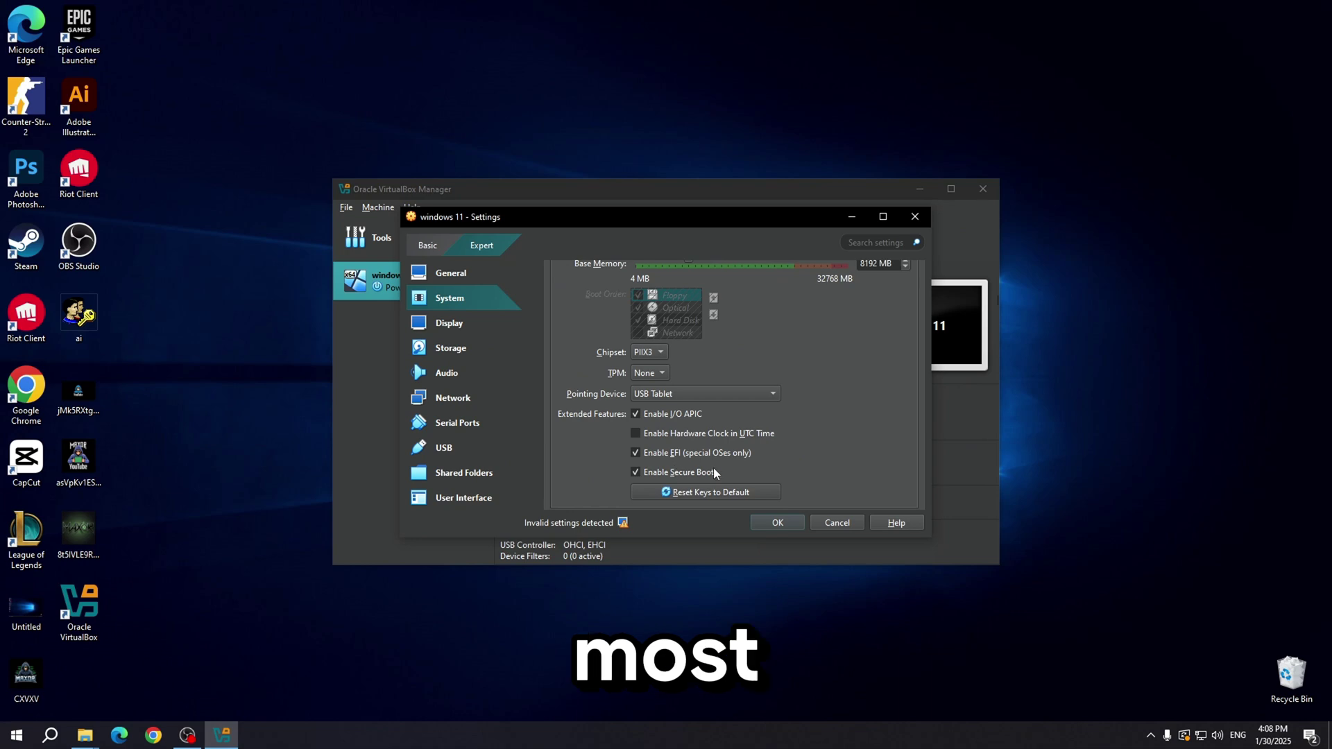
{"action": "left_click", "coordinate": [712, 398]}
{"action": "left_click", "coordinate": [930, 429]}
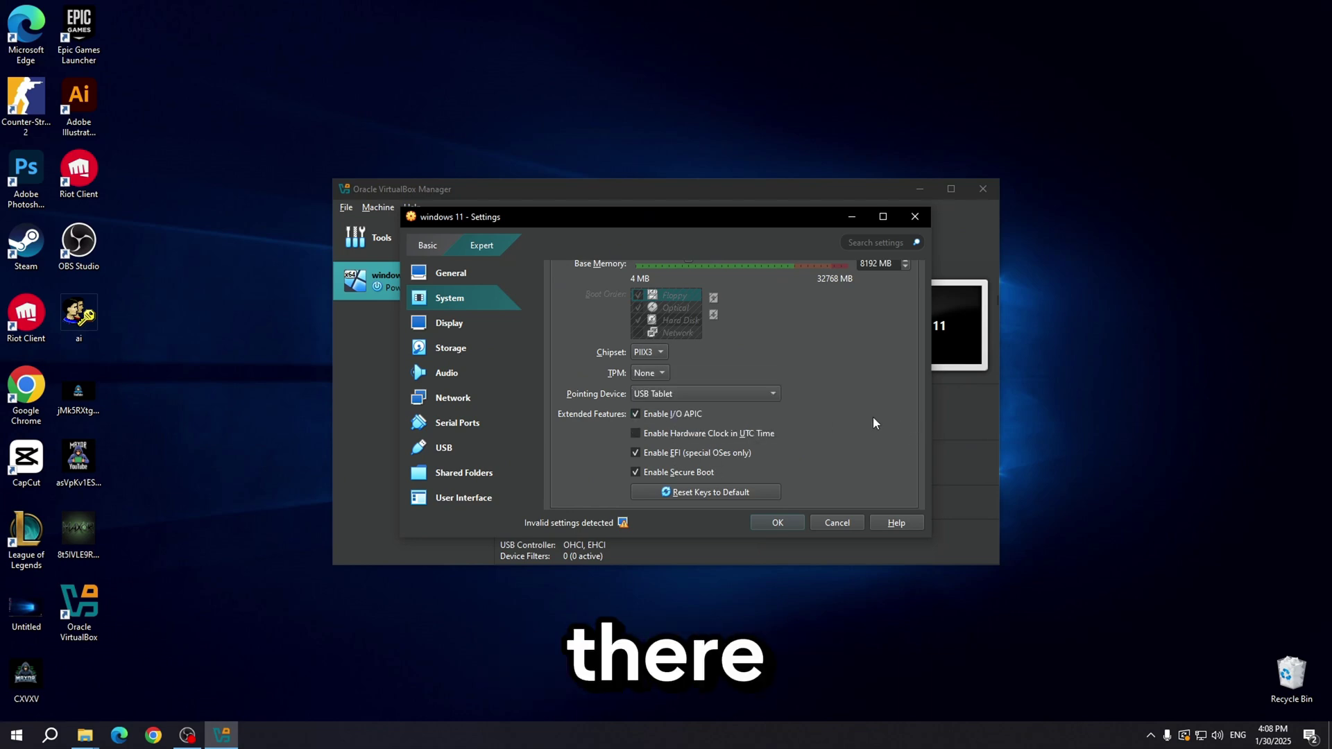
{"action": "left_click", "coordinate": [656, 373]}
{"action": "left_click", "coordinate": [657, 373]}
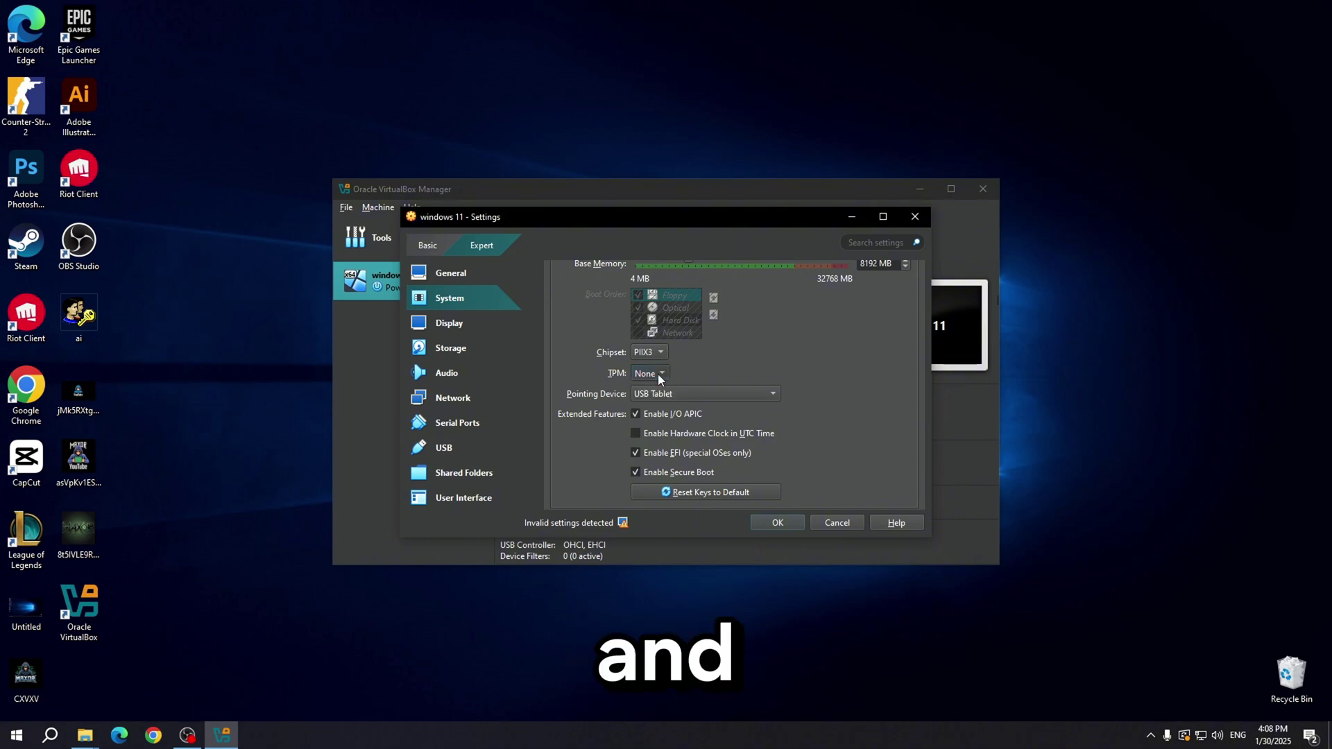
{"action": "scroll", "coordinate": [699, 381], "scroll_direction": "down", "scroll_amount": 2}
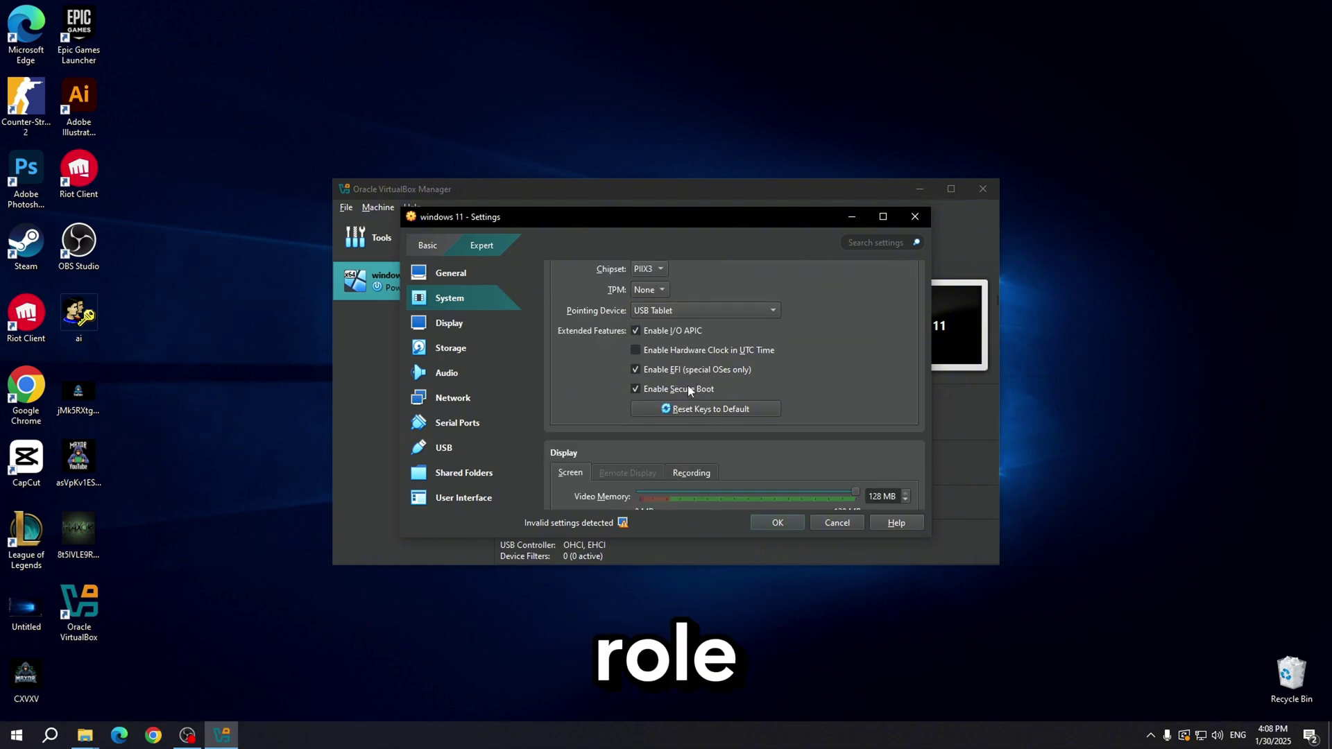
{"action": "left_click", "coordinate": [652, 289]}
{"action": "left_click", "coordinate": [654, 327]}
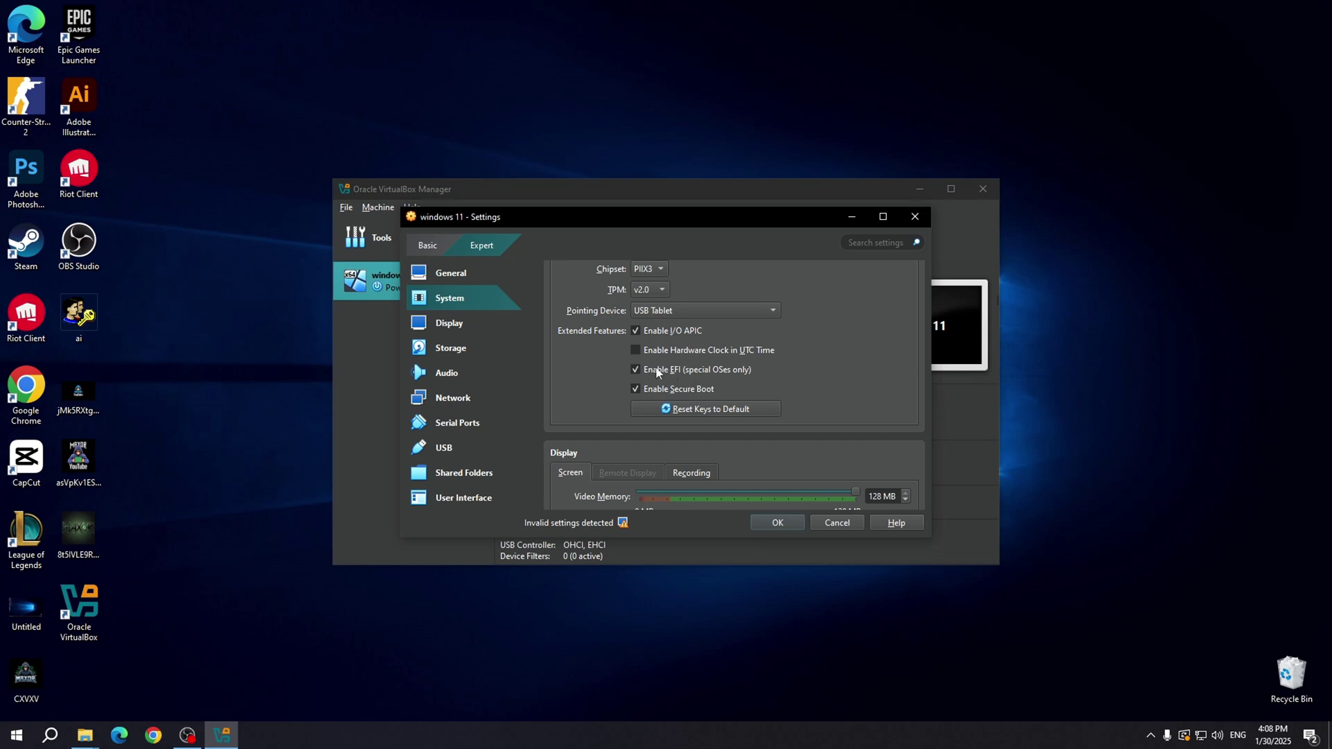
- Set the virtual machine's chipset to ICH9 and save the settings
{"action": "scroll", "coordinate": [728, 399], "scroll_direction": "down", "scroll_amount": 4}
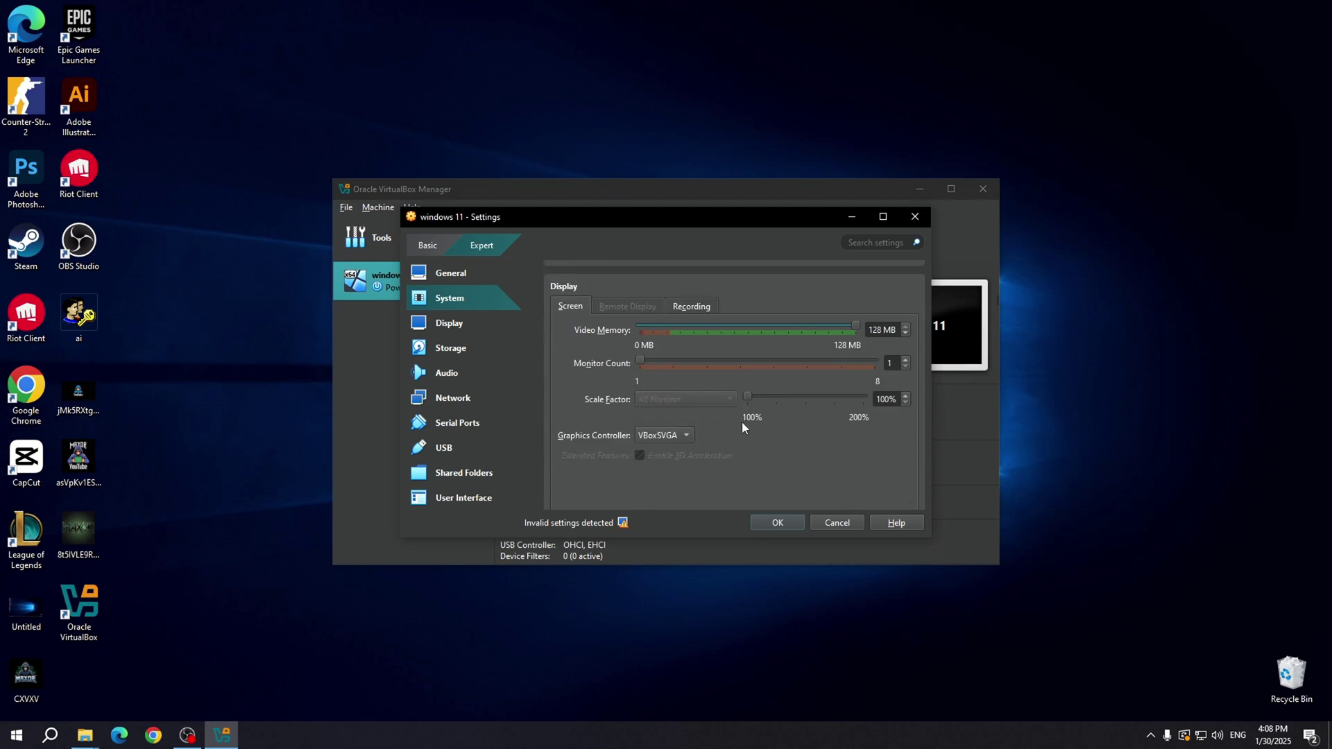
{"action": "scroll", "coordinate": [743, 427], "scroll_direction": "down", "scroll_amount": 5}
{"action": "scroll", "coordinate": [781, 406], "scroll_direction": "up", "scroll_amount": 7}
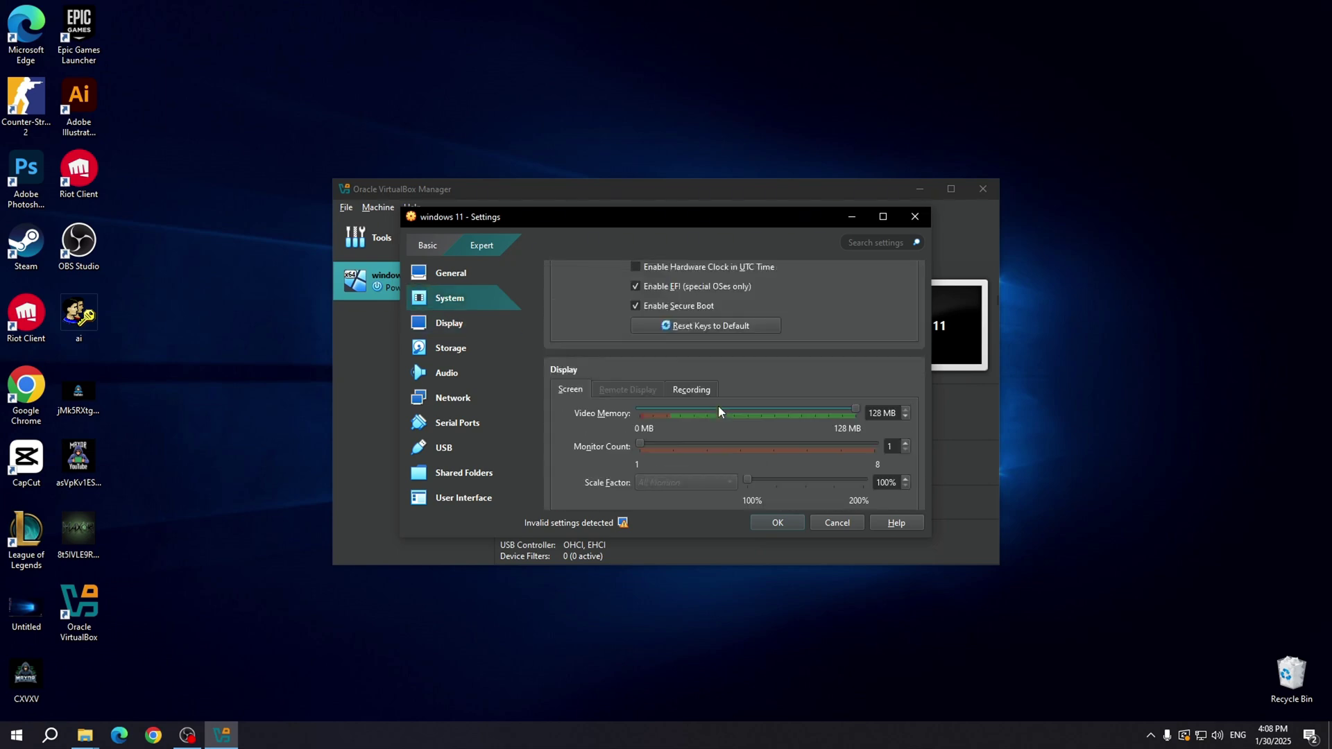
{"action": "scroll", "coordinate": [719, 412], "scroll_direction": "up", "scroll_amount": 4}
{"action": "left_click", "coordinate": [651, 353]}
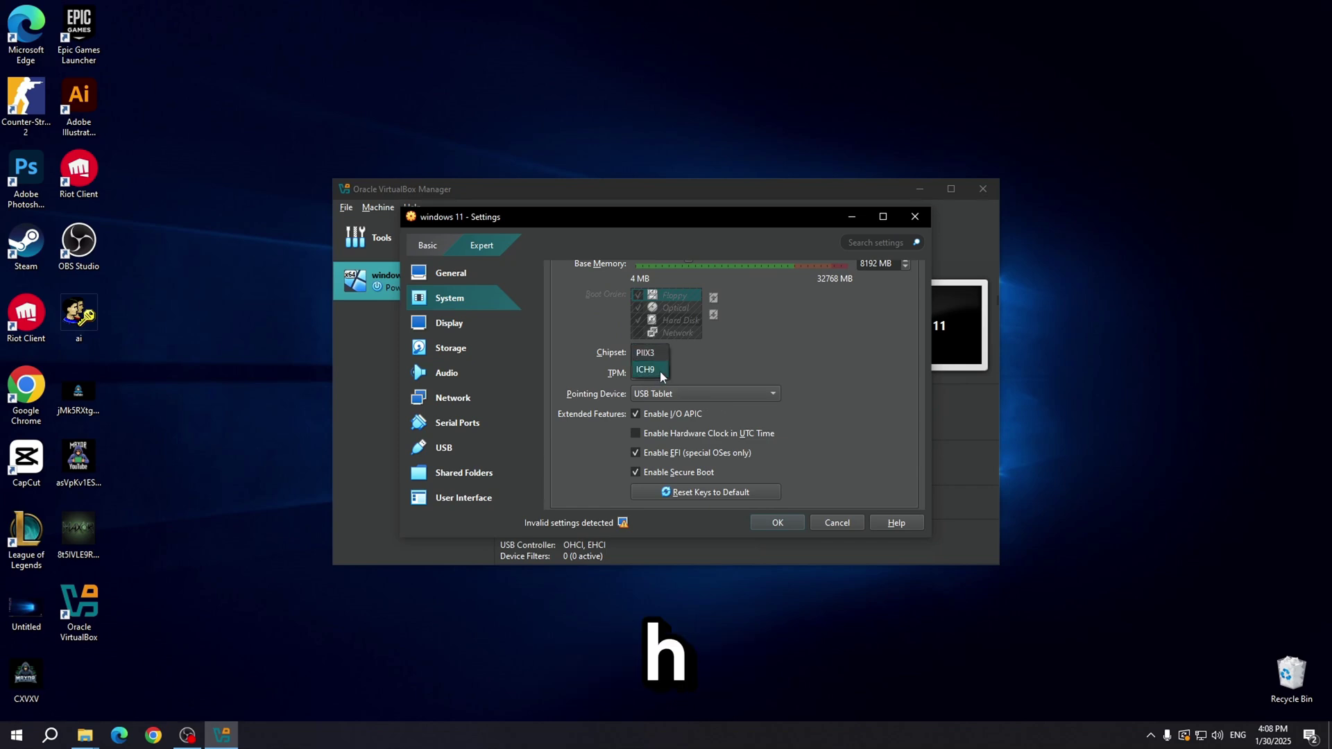
{"action": "left_click", "coordinate": [660, 370]}
{"action": "left_click", "coordinate": [655, 352]}
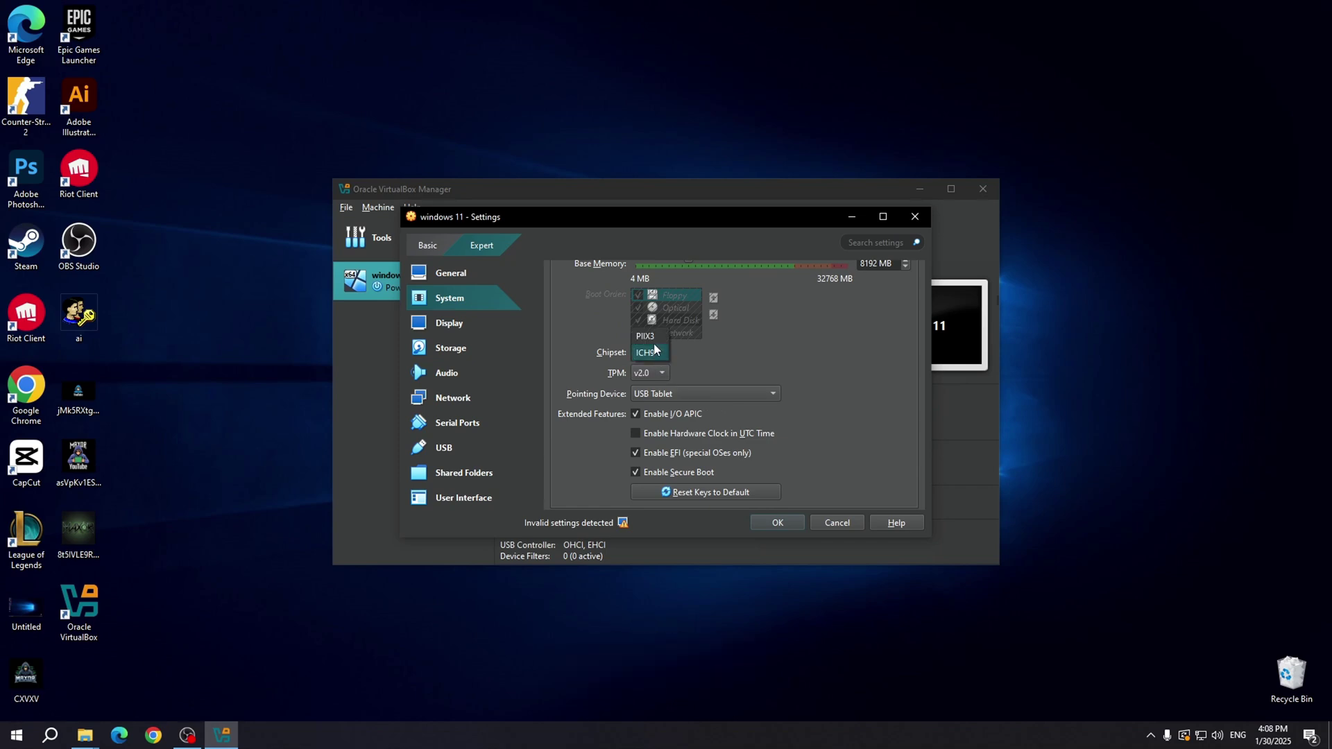
{"action": "left_click", "coordinate": [655, 336]}
{"action": "scroll", "coordinate": [737, 402], "scroll_direction": "up", "scroll_amount": 2}
{"action": "left_click", "coordinate": [649, 394]}
{"action": "left_click", "coordinate": [648, 414]}
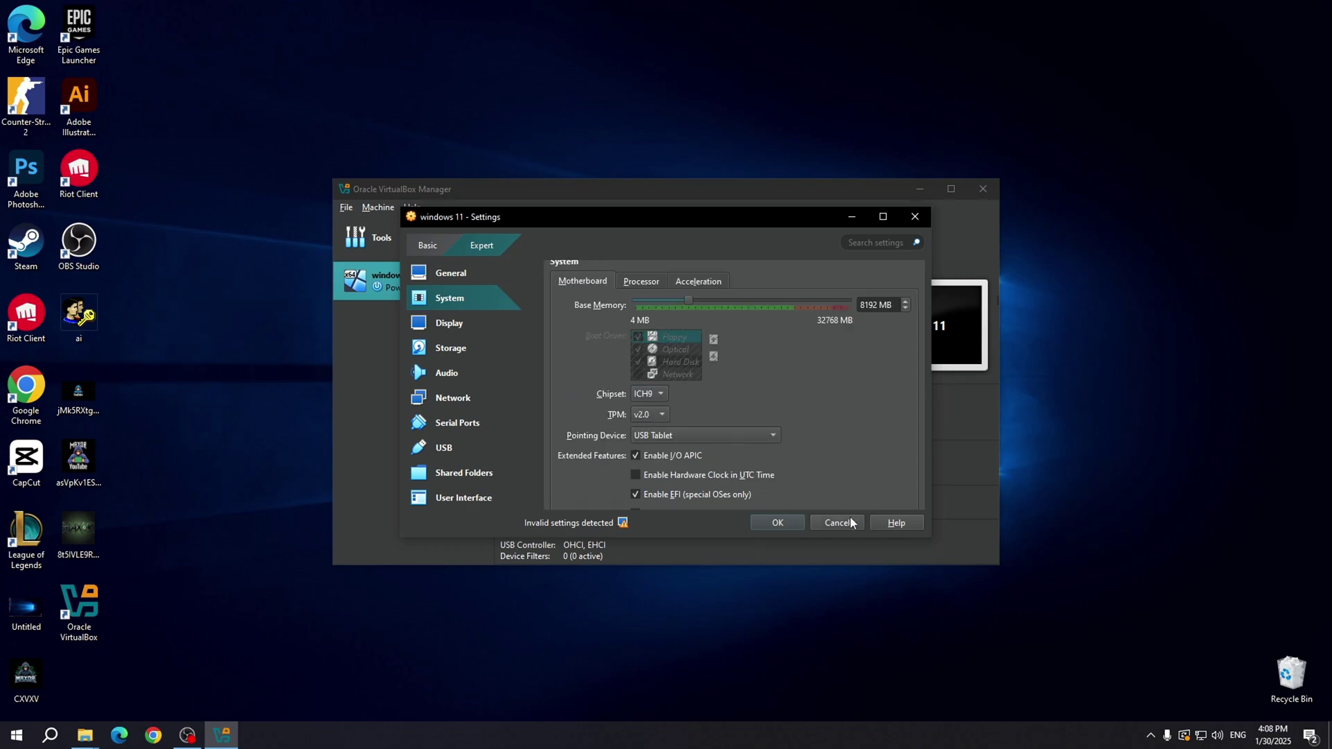
{"action": "left_click", "coordinate": [780, 523]}
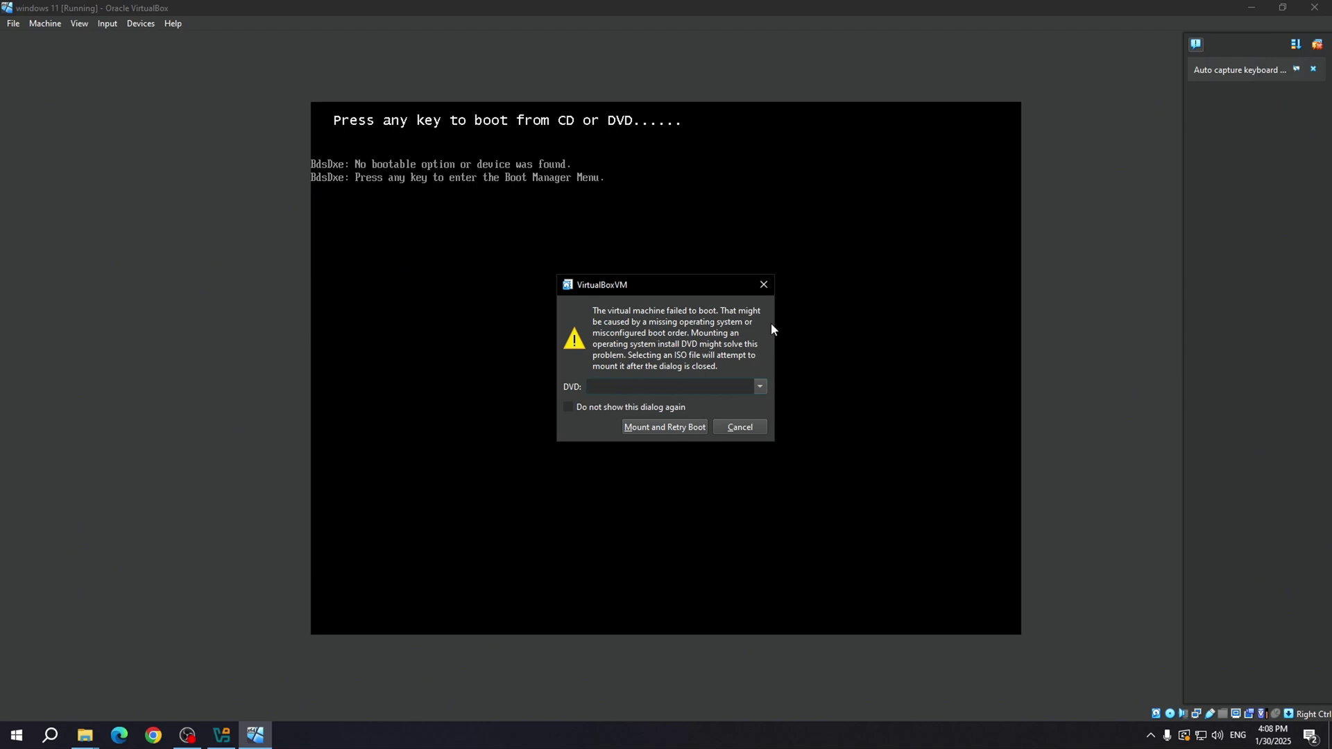
- Cancel the failed-boot dialog and boot from the UEFI VBOX CD-ROM entry of the firmware's Boot Manager
{"action": "left_click", "coordinate": [729, 426]}
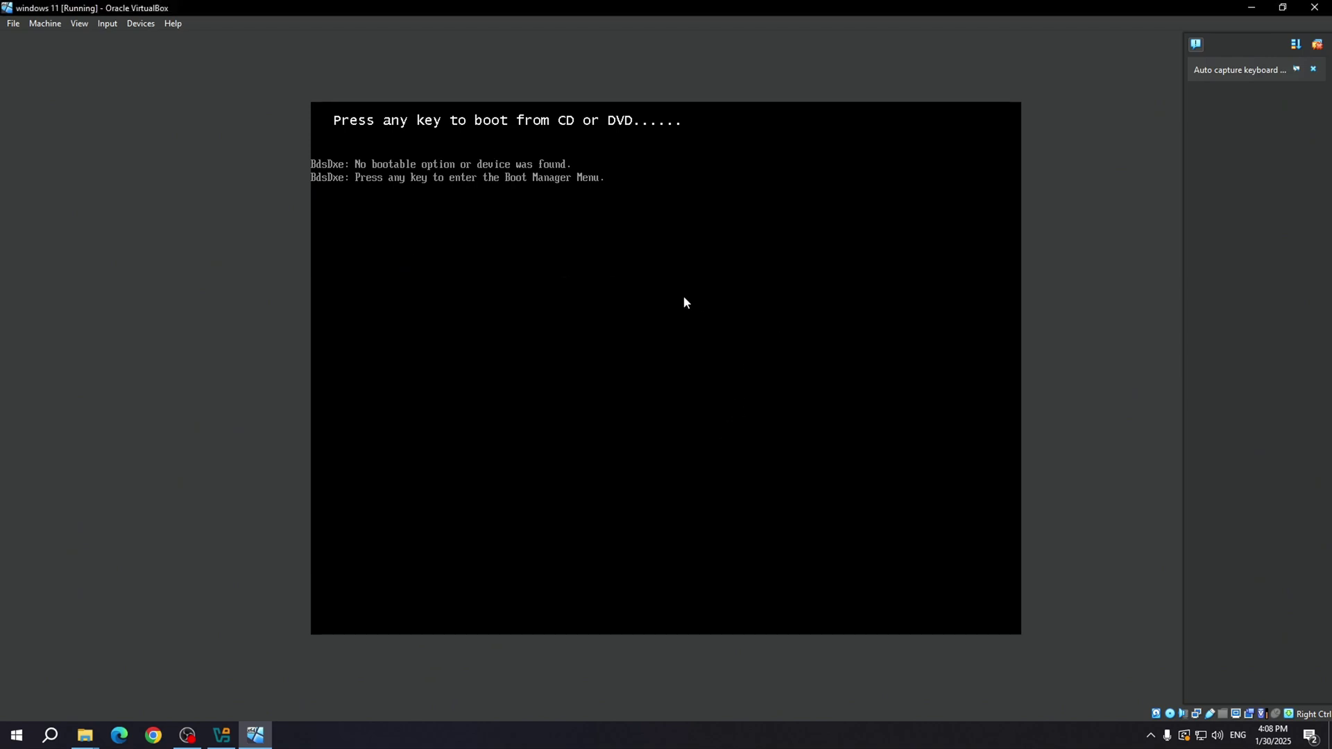
{"action": "key", "text": "Return"}
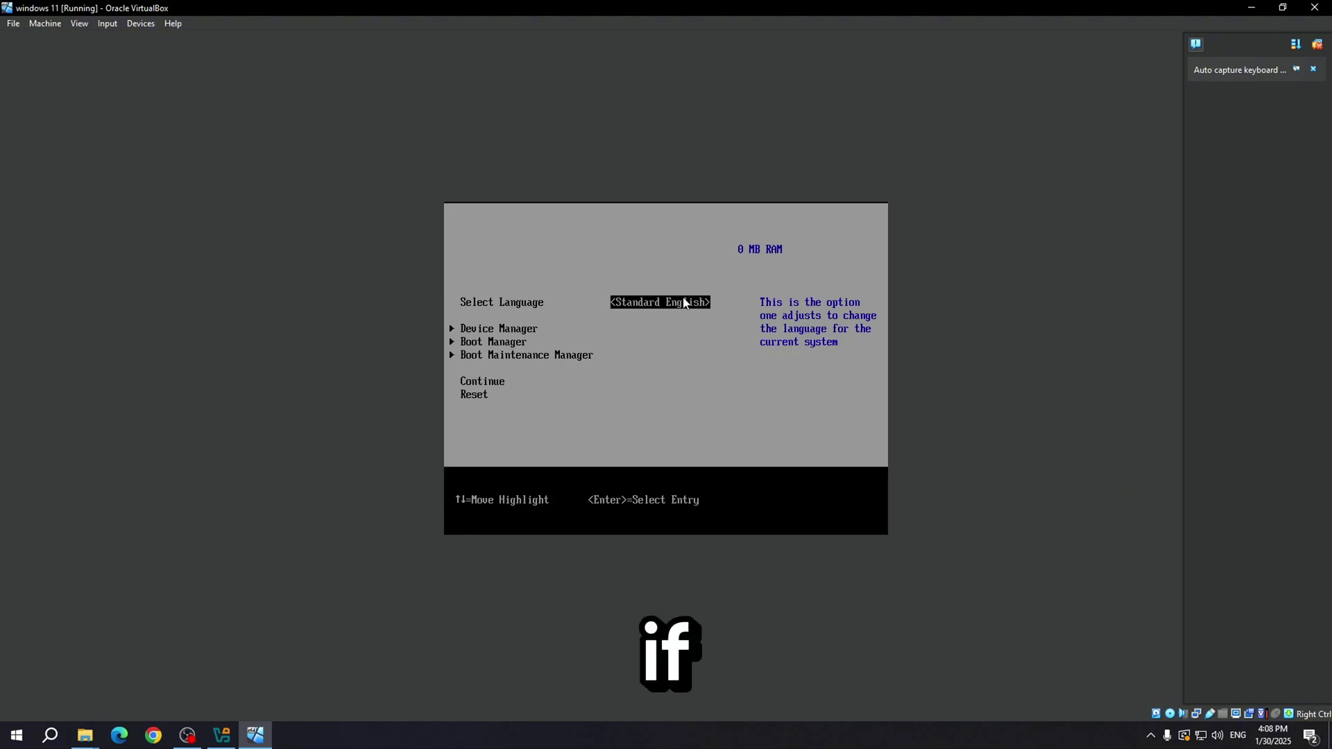
{"action": "key", "text": "Down"}
{"action": "key", "text": "Down"}
{"action": "key", "text": "Return"}
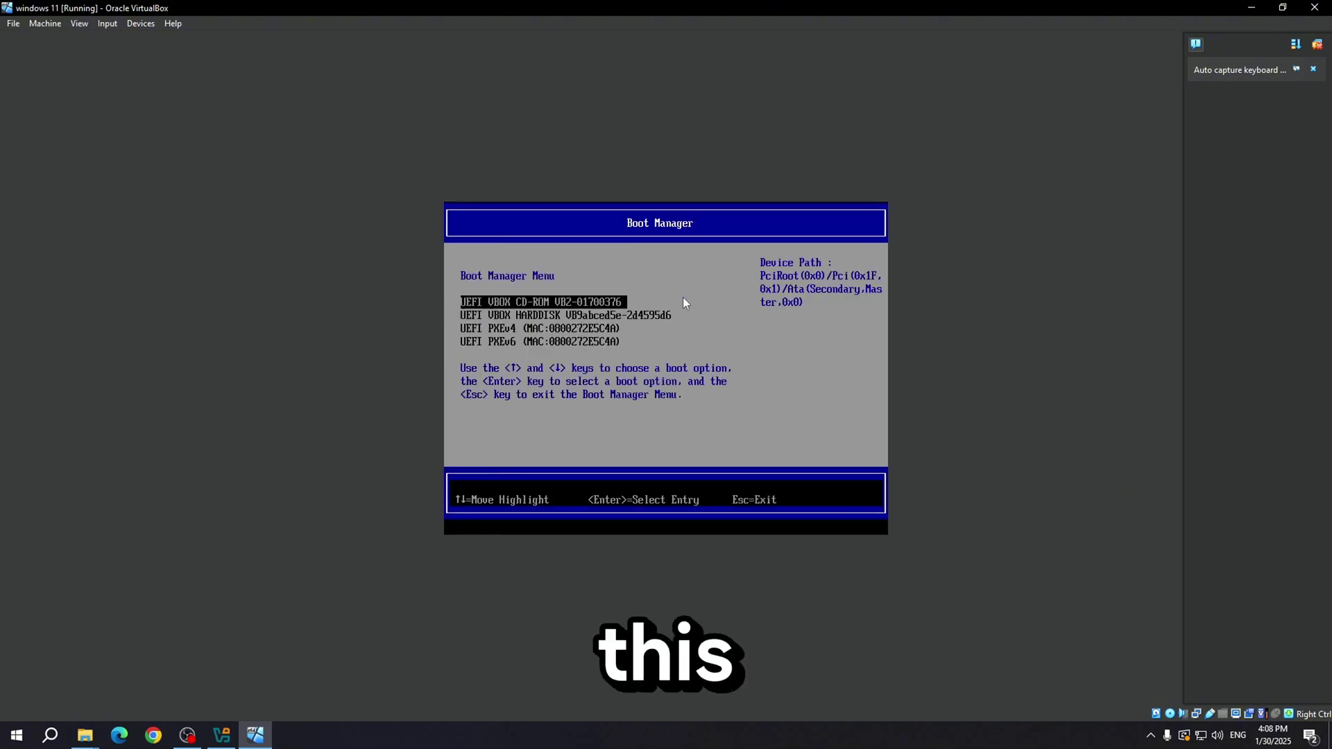
{"action": "key", "text": "Down"}
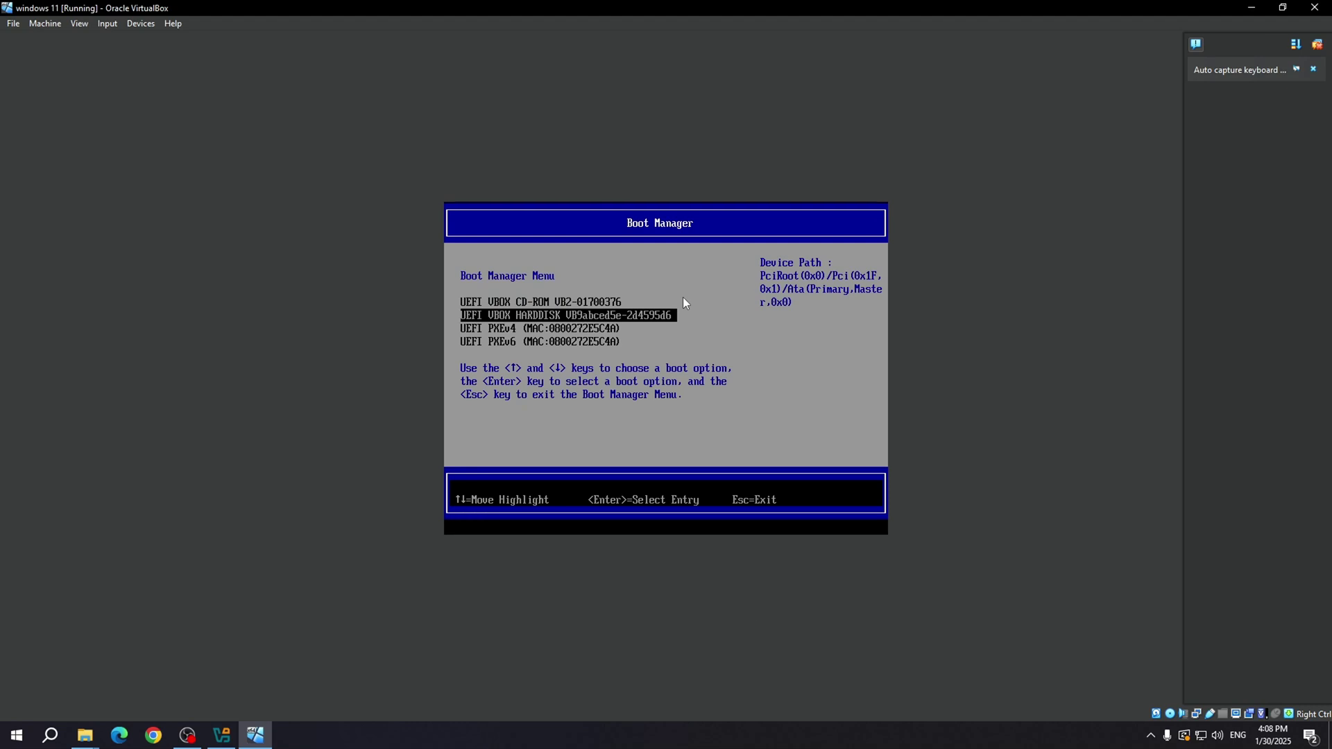
{"action": "key", "text": "Up"}
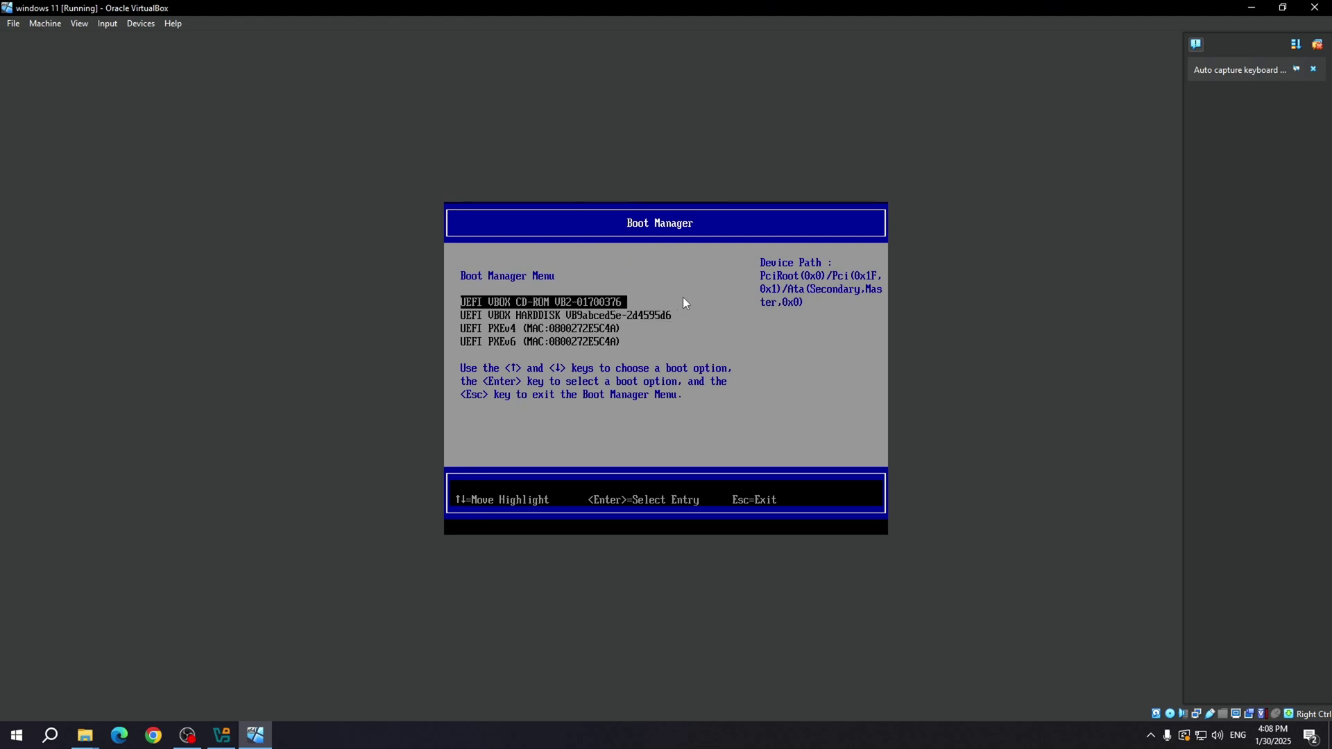
{"action": "key", "text": "Return"}
{"action": "key", "text": "Return"}
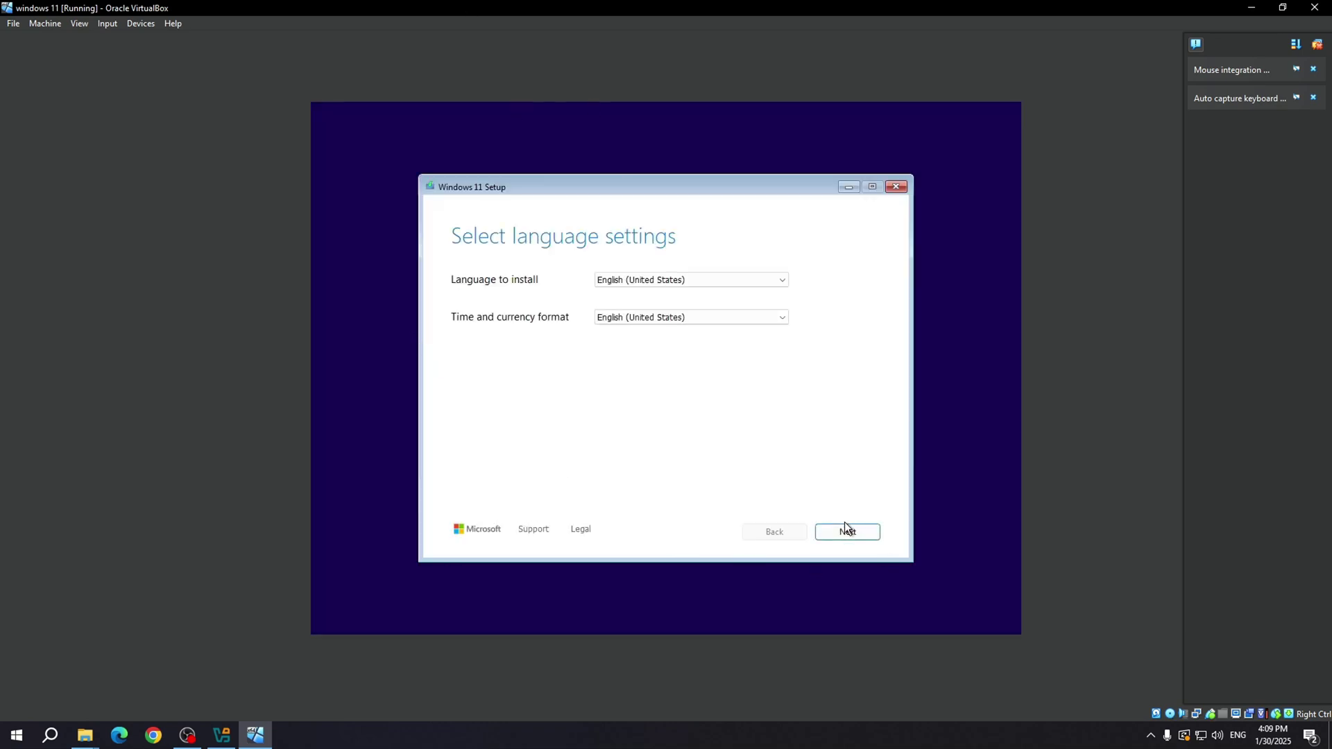
- Keep the default English (United States) and US keyboard settings, agree to the deletion of everything, and skip the product key
{"action": "left_click", "coordinate": [845, 527]}
{"action": "left_click", "coordinate": [851, 536]}
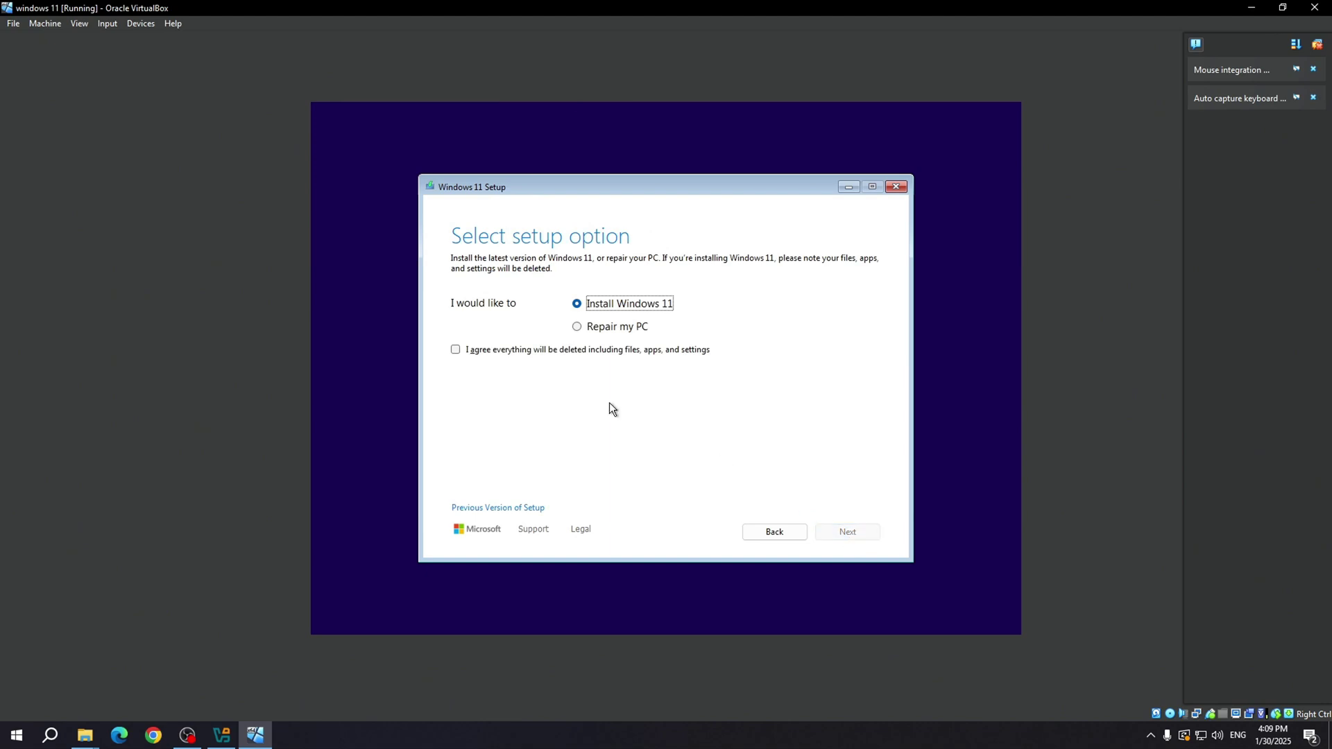
{"action": "left_click", "coordinate": [561, 347]}
{"action": "left_click", "coordinate": [845, 530]}
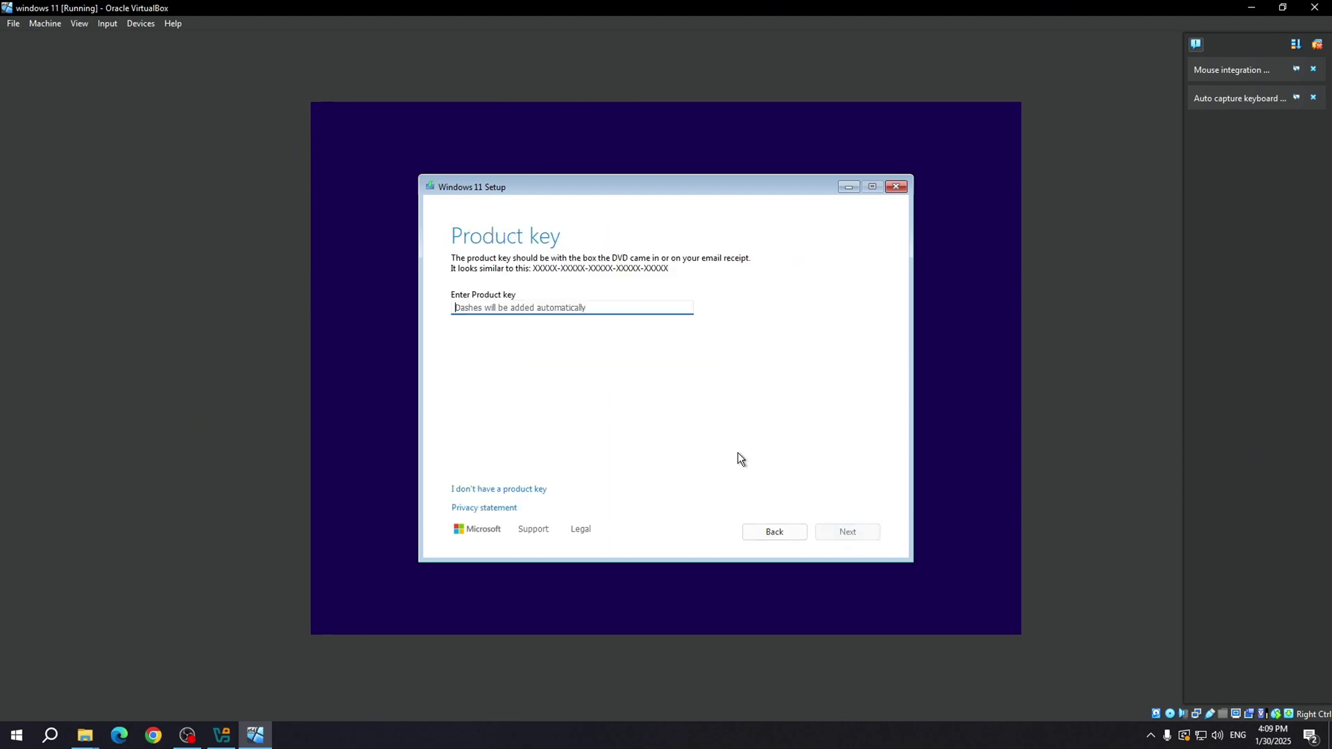
{"action": "left_click", "coordinate": [526, 490]}
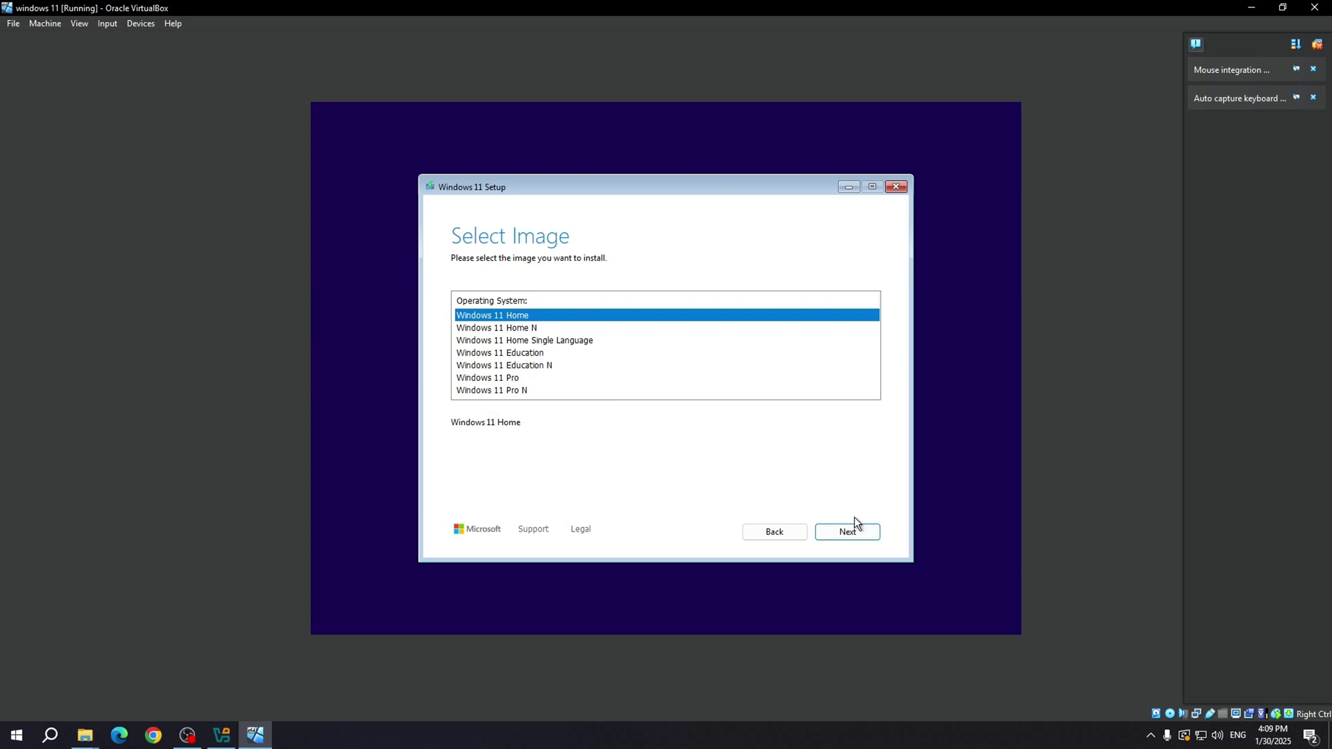
- Try continuing with the Windows 11 Home image, go back to the image selection and decline quitting the setup
{"action": "left_click", "coordinate": [866, 524]}
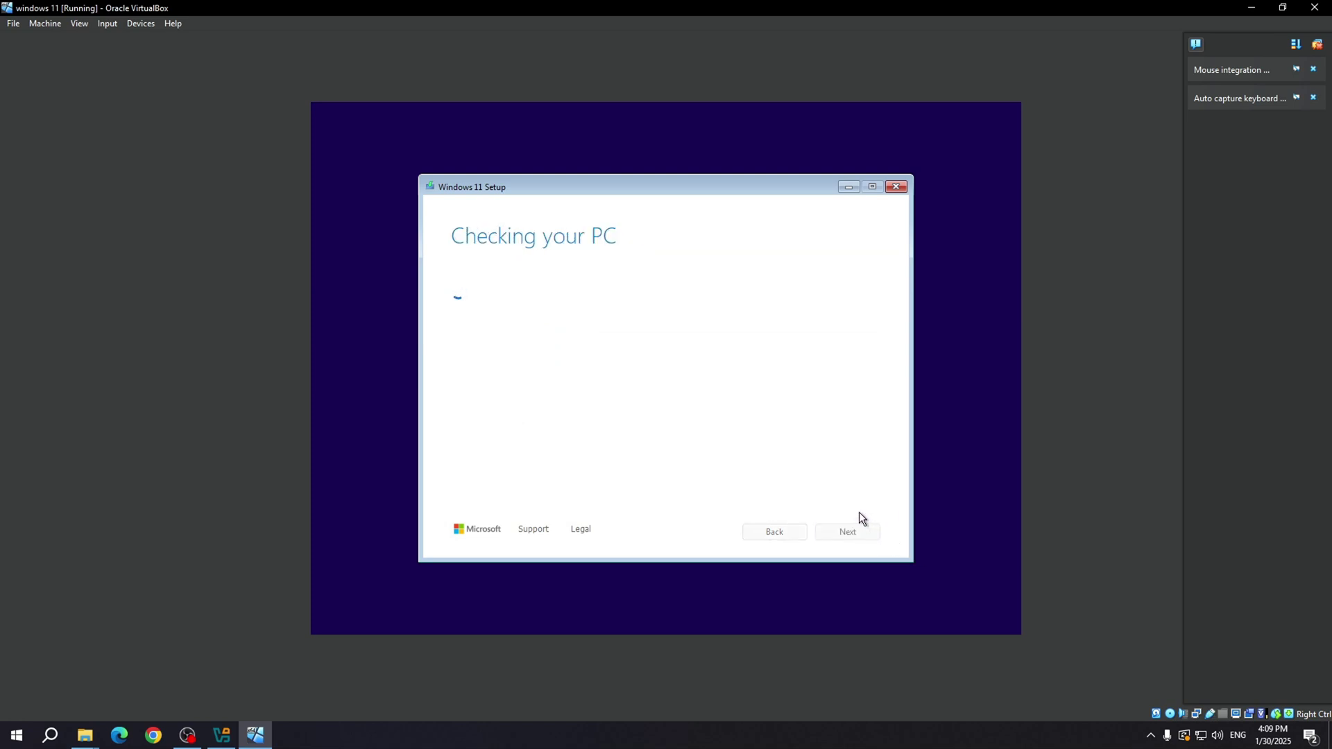
{"action": "left_click", "coordinate": [772, 533]}
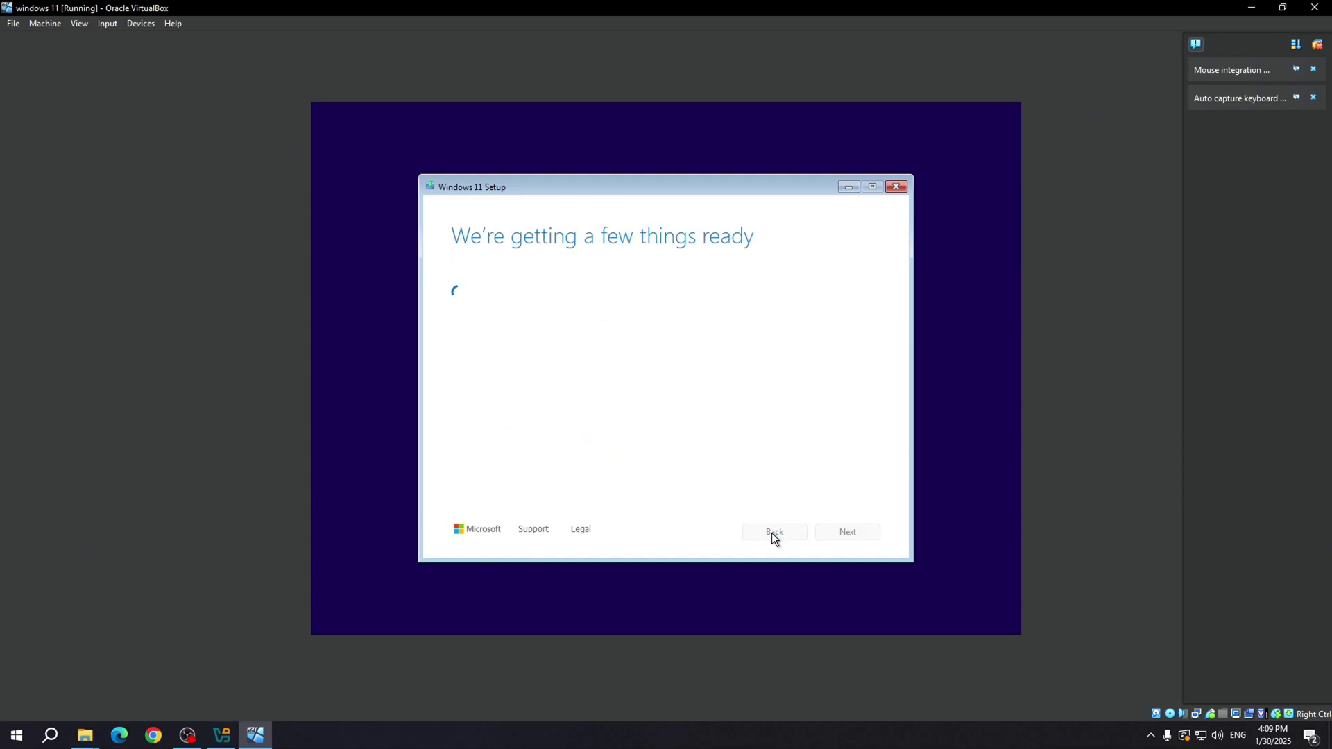
{"action": "left_click", "coordinate": [901, 186]}
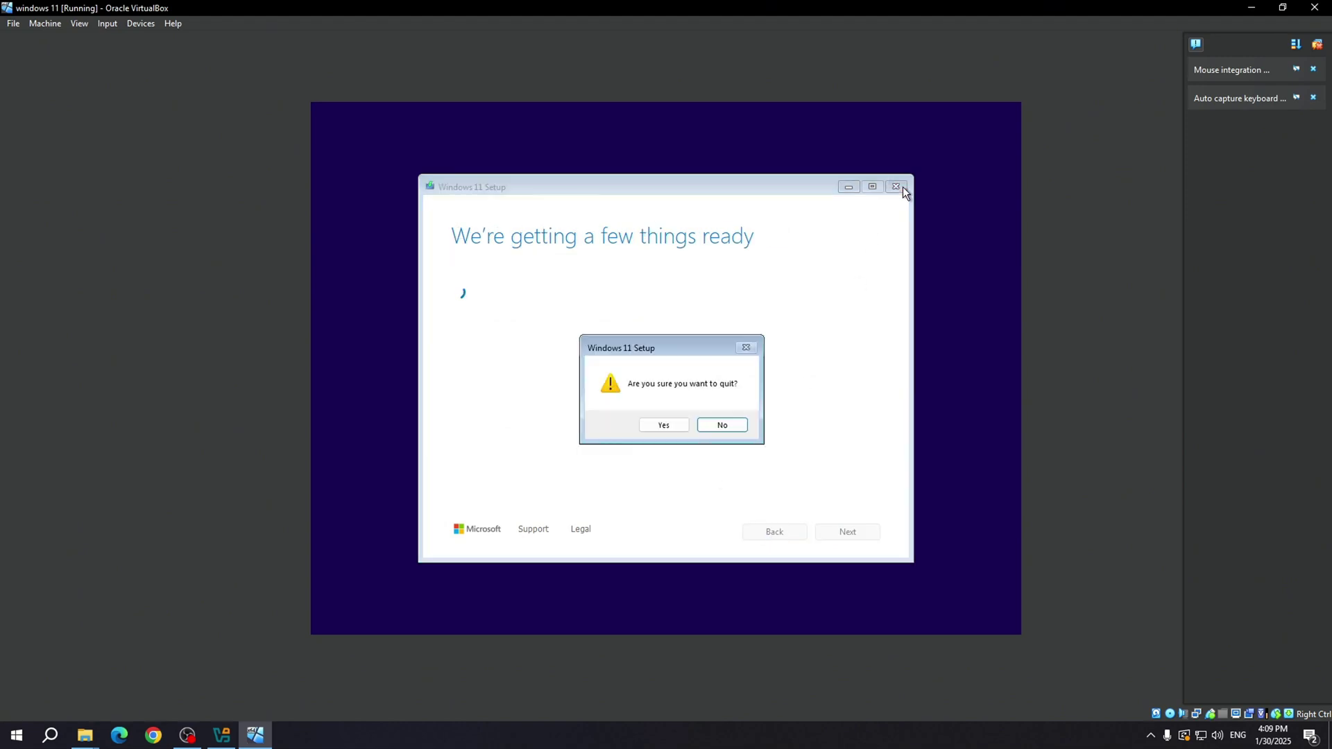
{"action": "left_click", "coordinate": [722, 420]}
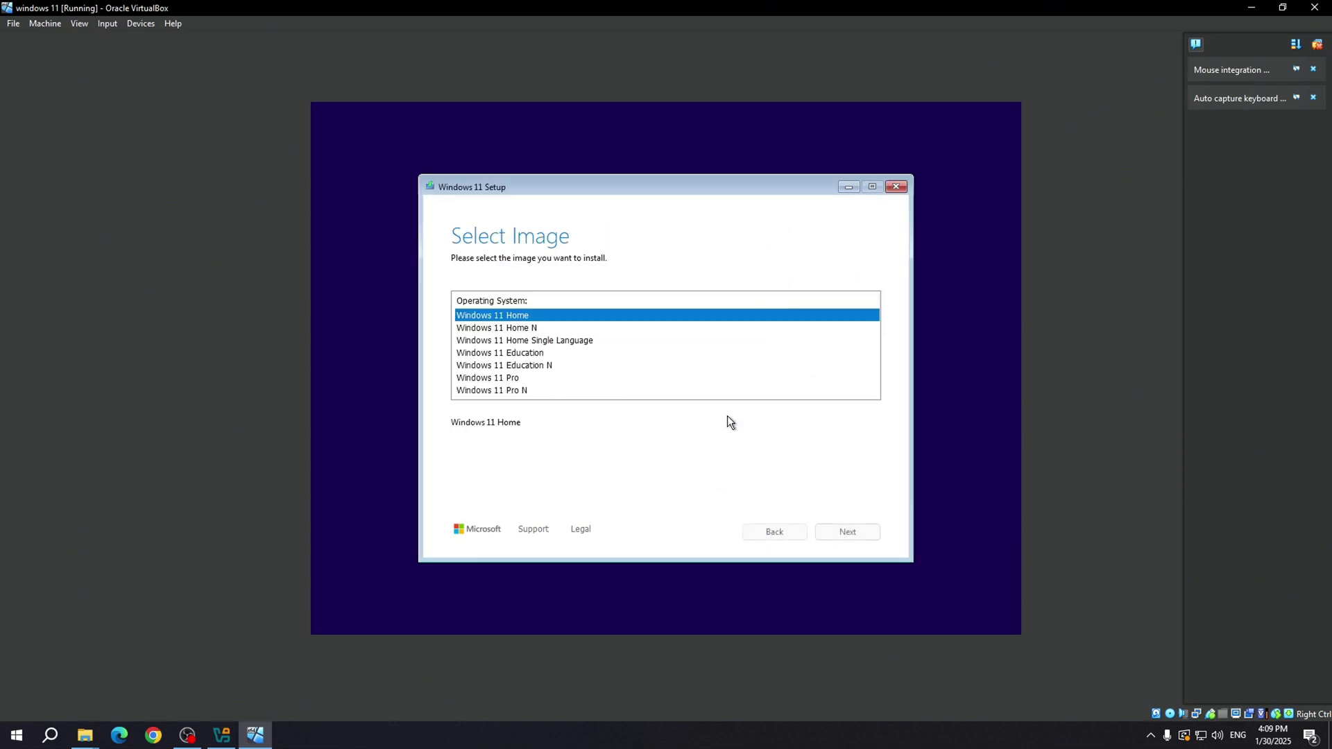
- Select the Windows 11 Pro image for installation, scroll through the license terms and accept them
{"action": "left_click", "coordinate": [517, 378]}
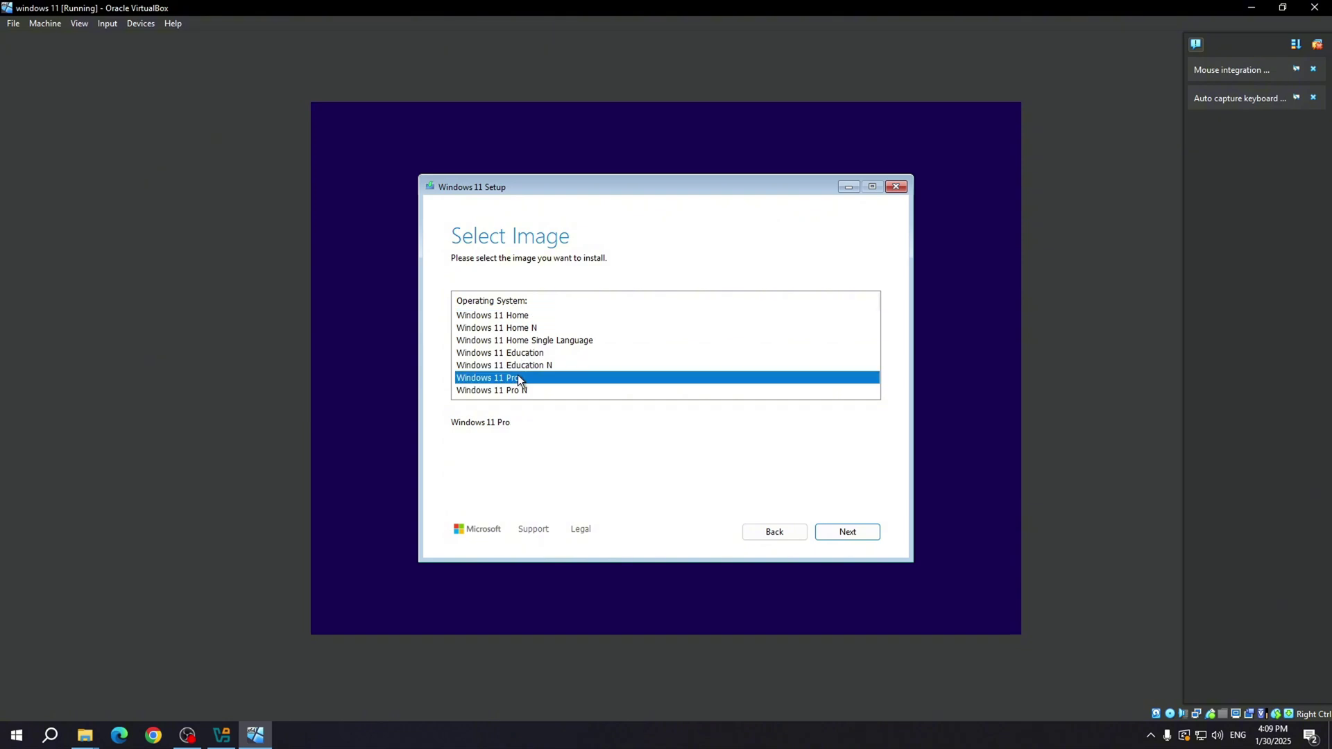
{"action": "left_click", "coordinate": [849, 532]}
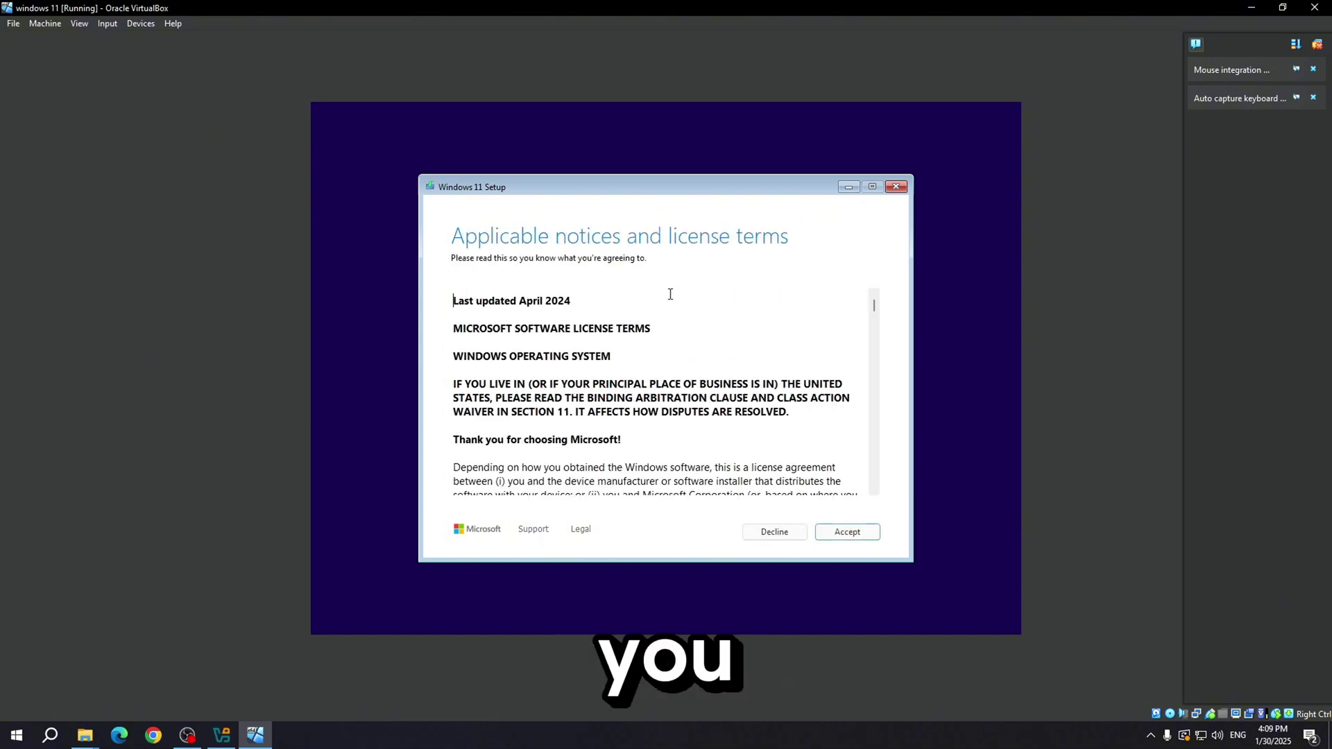
{"action": "scroll", "coordinate": [740, 453], "scroll_direction": "down", "scroll_amount": 3}
{"action": "scroll", "coordinate": [740, 452], "scroll_direction": "down", "scroll_amount": 10}
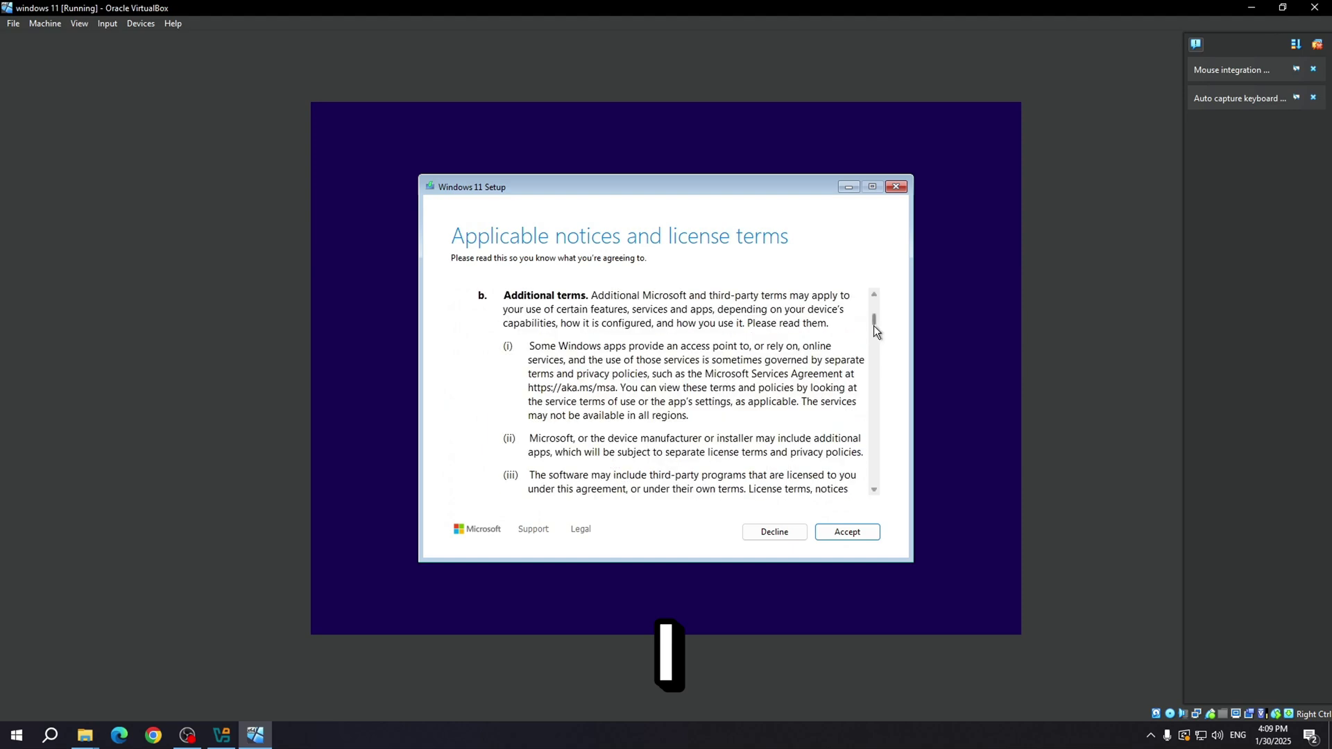
{"action": "left_click_drag", "start_coordinate": [873, 327], "coordinate": [853, 505]}
{"action": "left_click", "coordinate": [846, 532]}
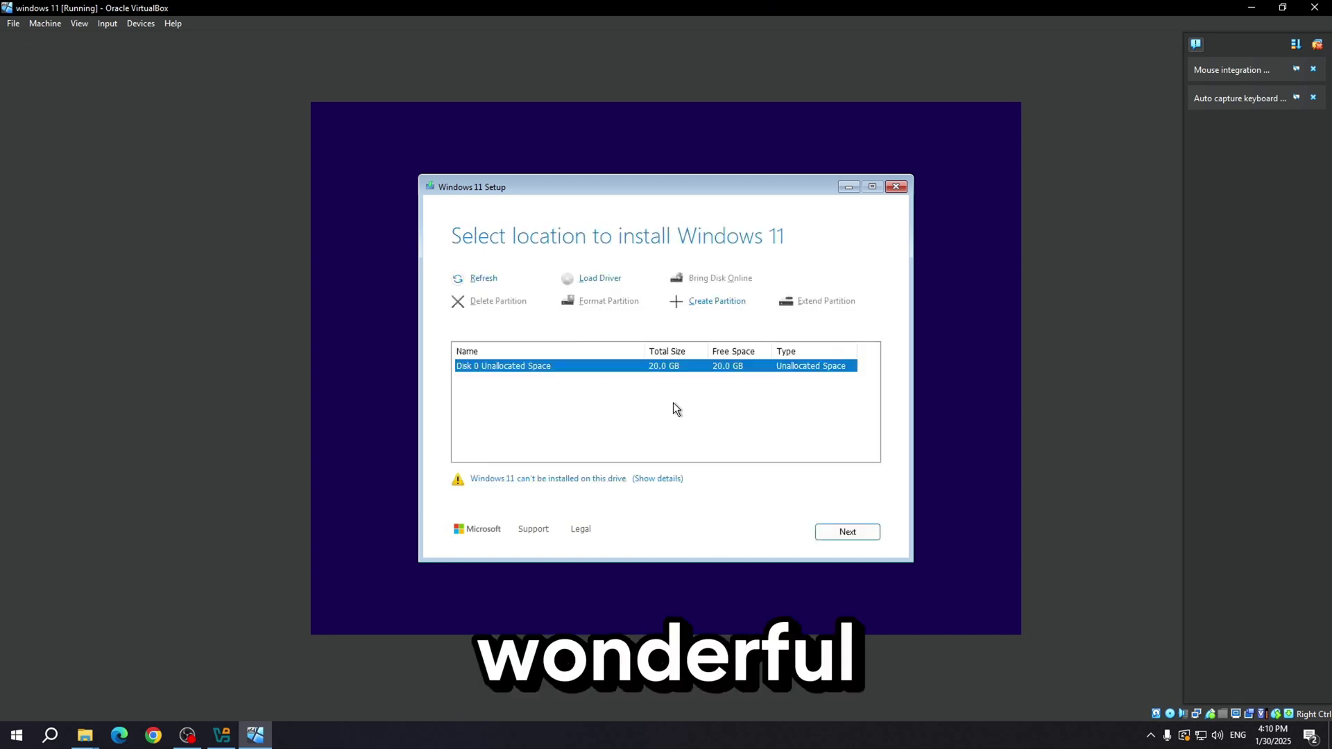
- Use the Disk 0 unallocated space as the install location and start the Windows 11 Pro installation
{"action": "left_click", "coordinate": [852, 540]}
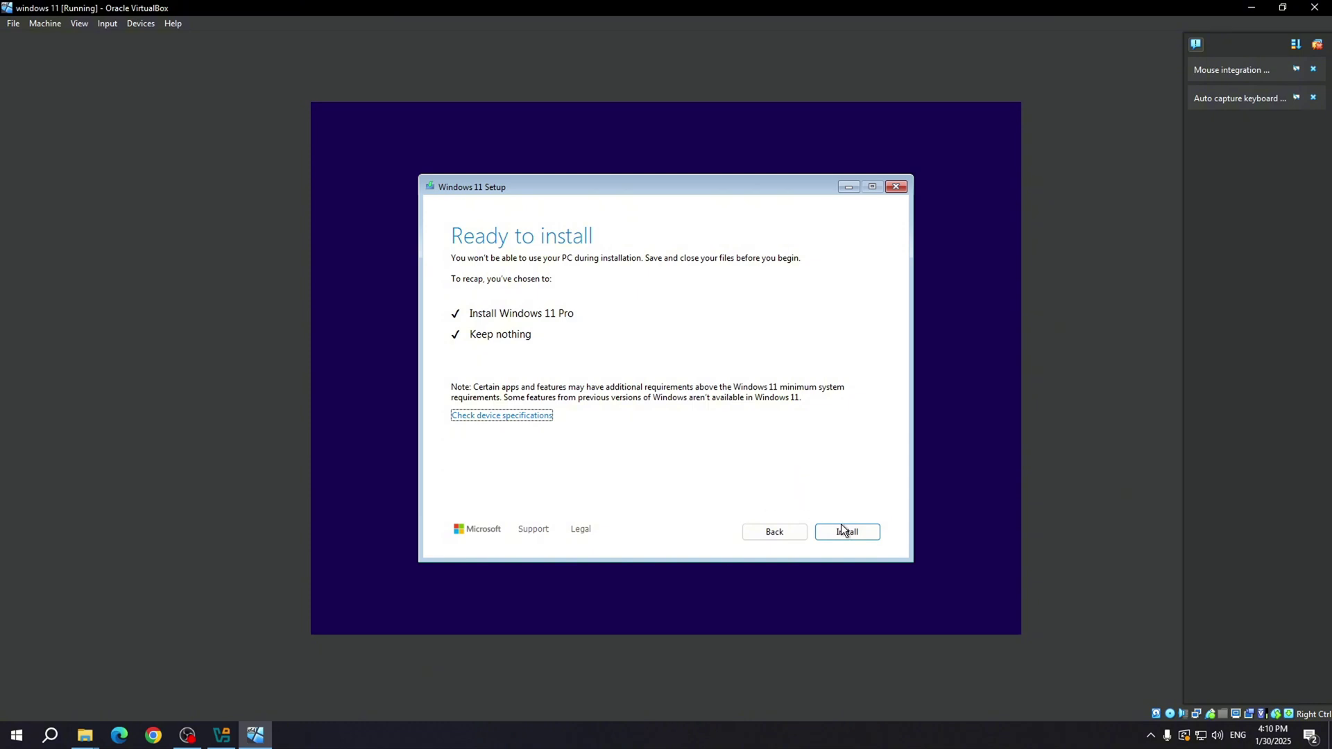
{"action": "left_click", "coordinate": [843, 532]}
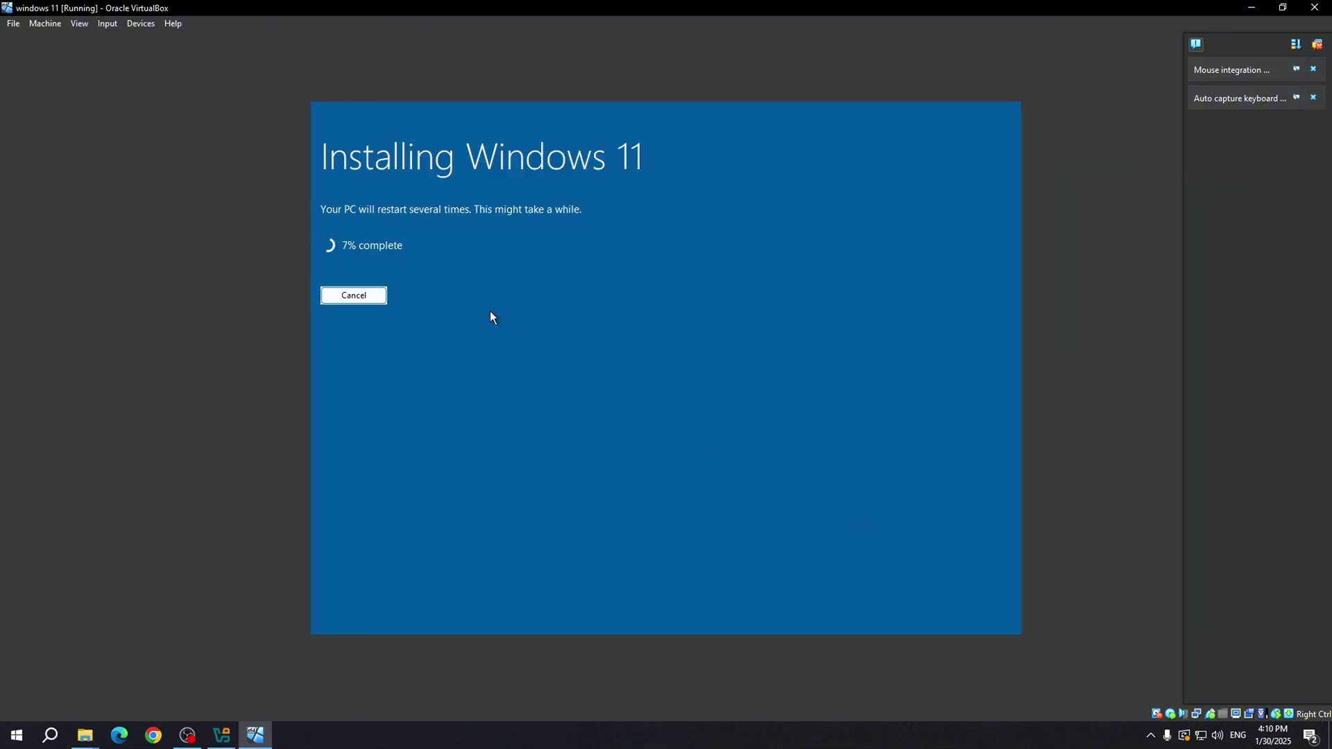